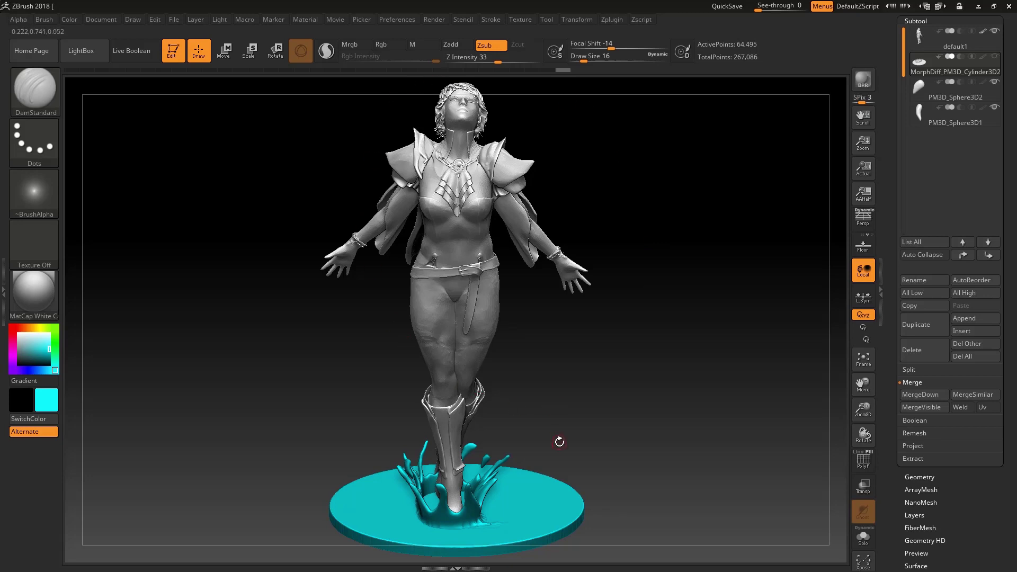
Step: Zoom and orbit to preview the finished cyan splash around the boots
mouse_move(560, 441)
ctrl+right_down()
mouse_move(535, 548)
mouse_move(396, 439)
ctrl+right_up()
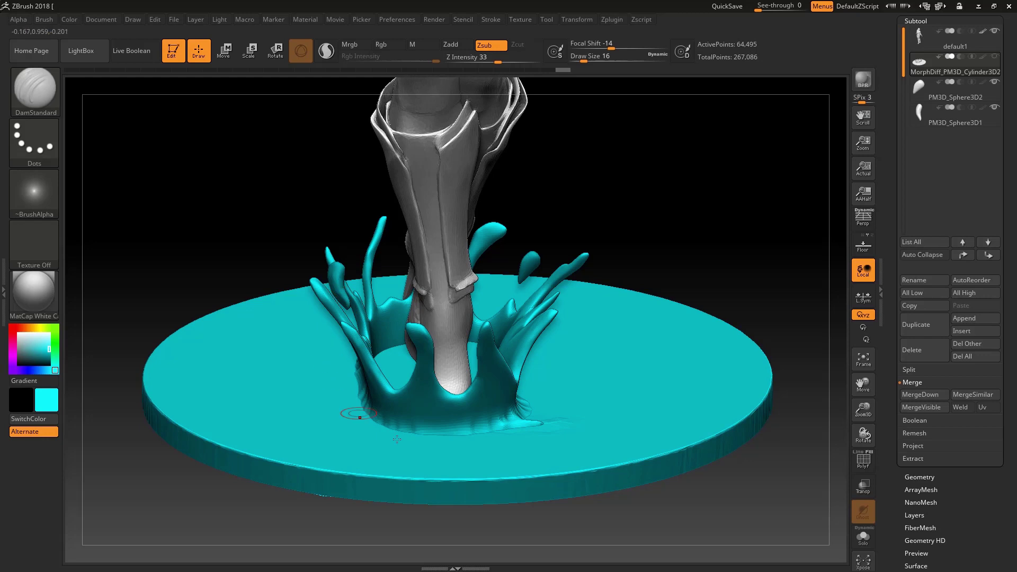
right_drag(630, 210, 609, 217)
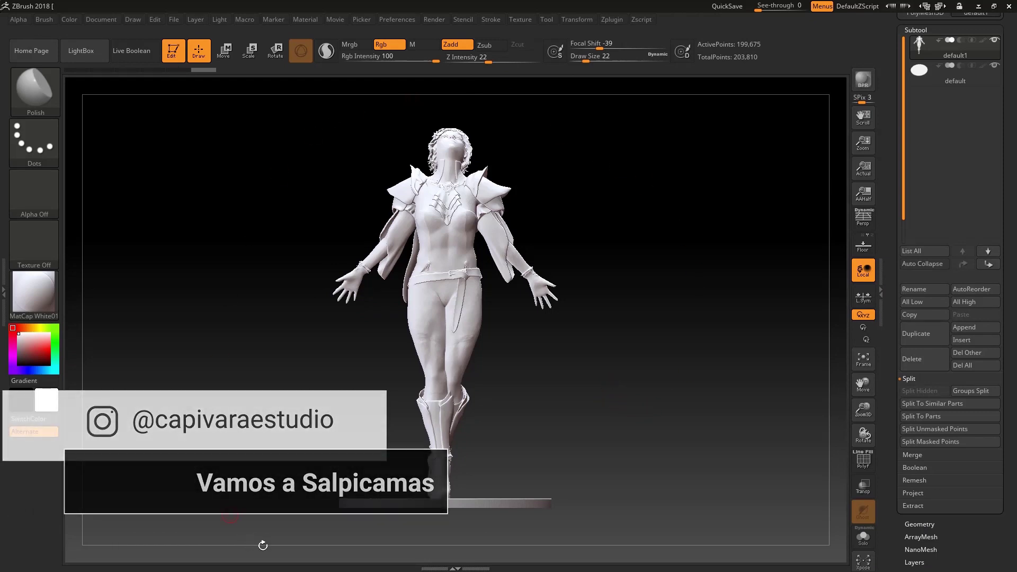
key(comma)
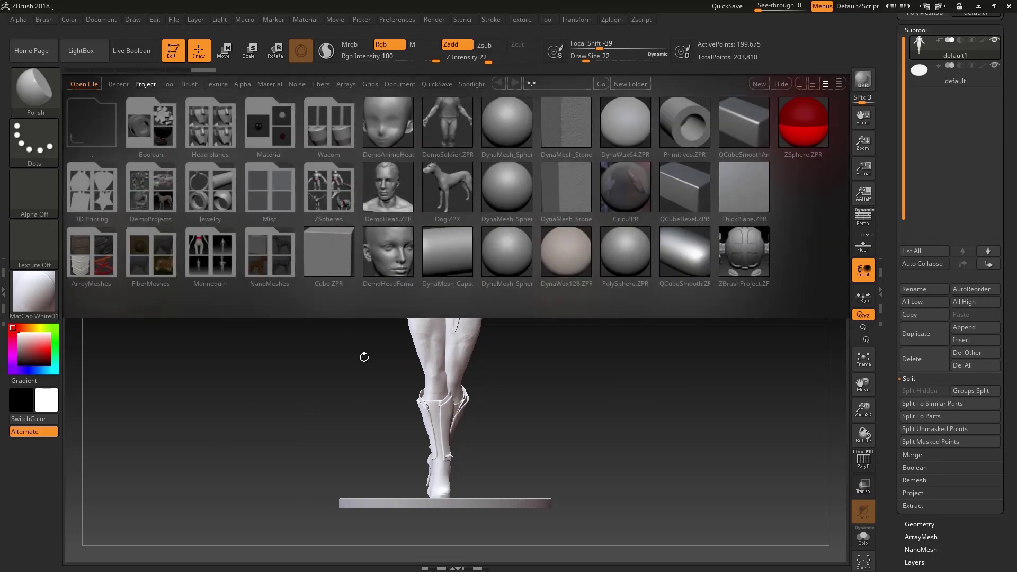
key(comma)
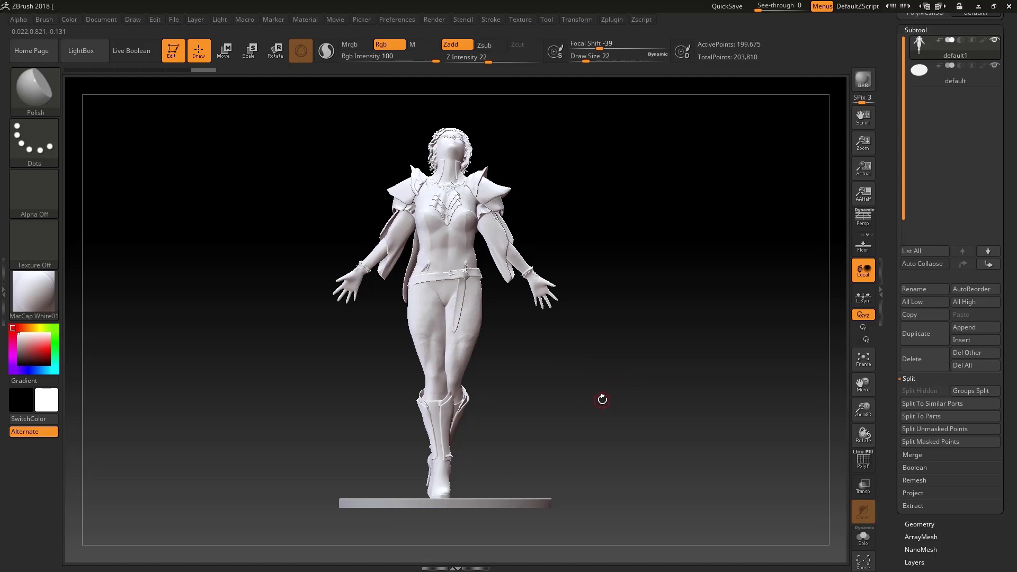
mouse_move(602, 399)
mouse_down()
mouse_move(591, 445)
mouse_move(653, 340)
mouse_up()
key(ctrl)
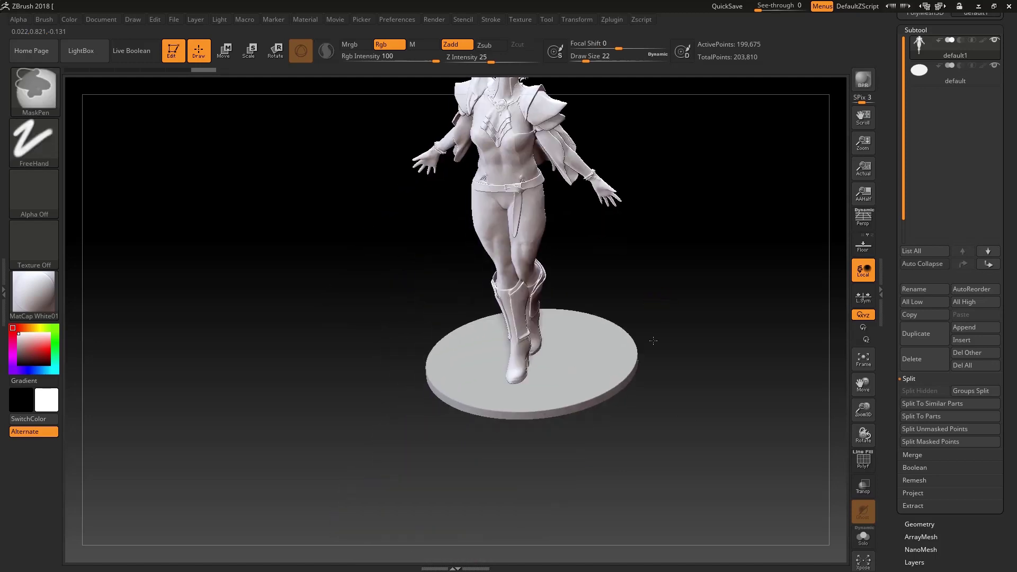
ctrl+right_drag(653, 341, 635, 341)
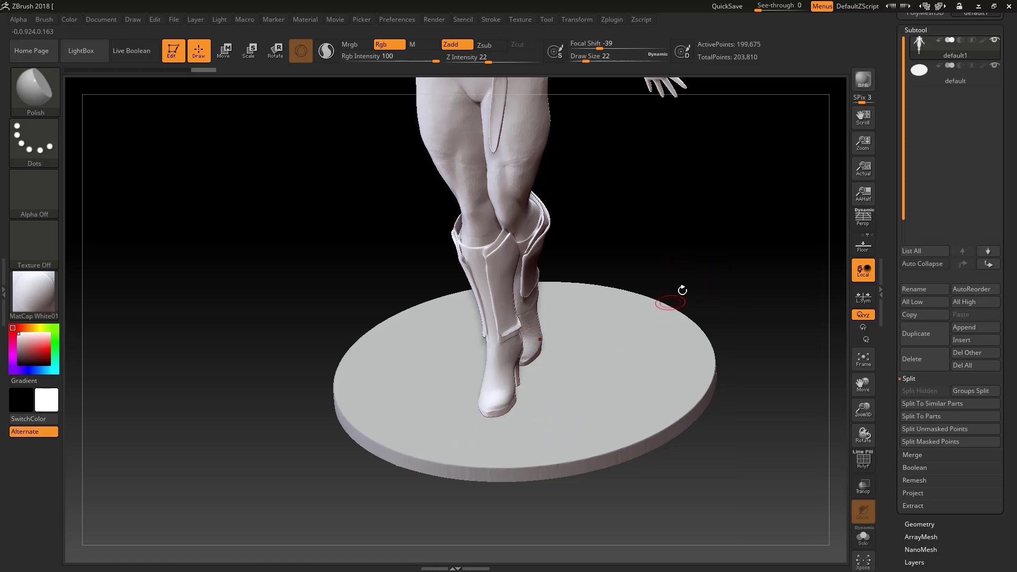
shift+drag(674, 295, 692, 256)
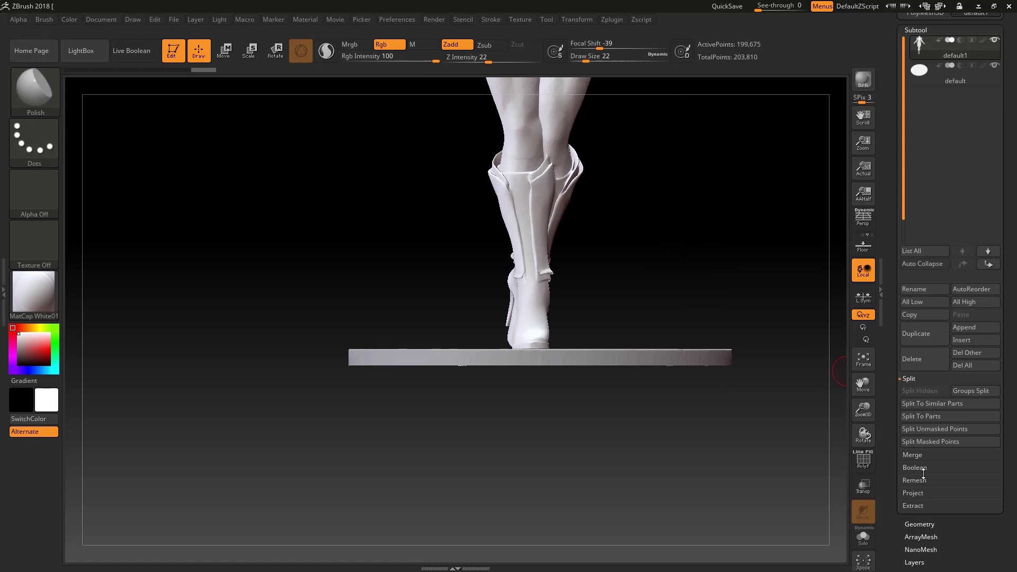
Step: Insert a Cylinder3D subtool and scale it down around the boots and base
click(965, 340)
click(706, 349)
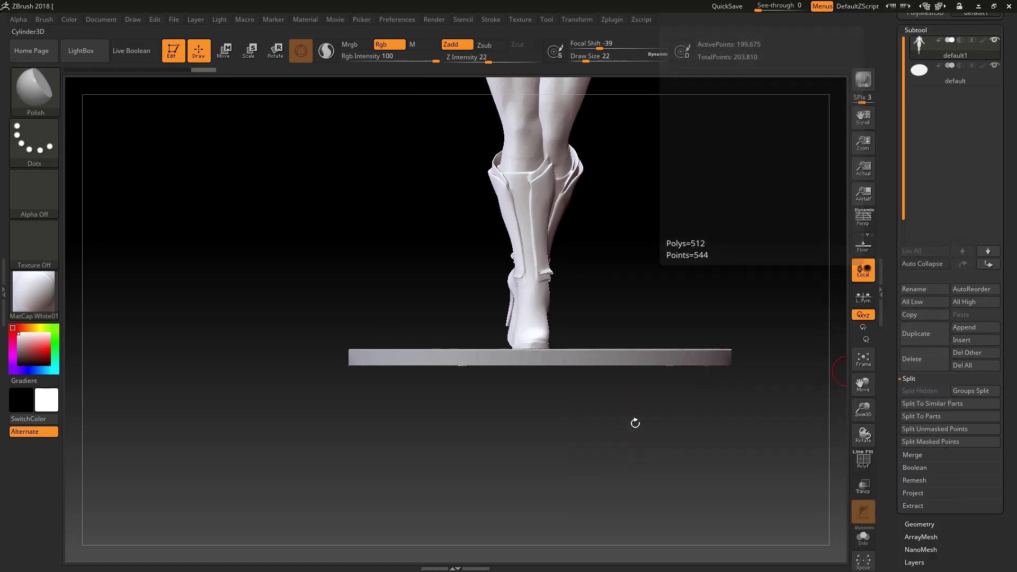
key(r)
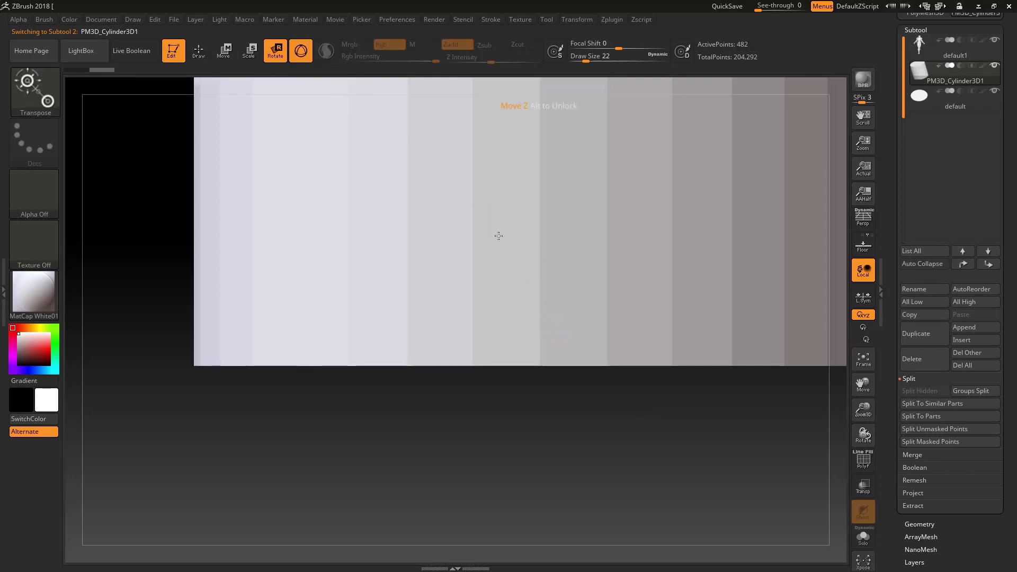
key(f)
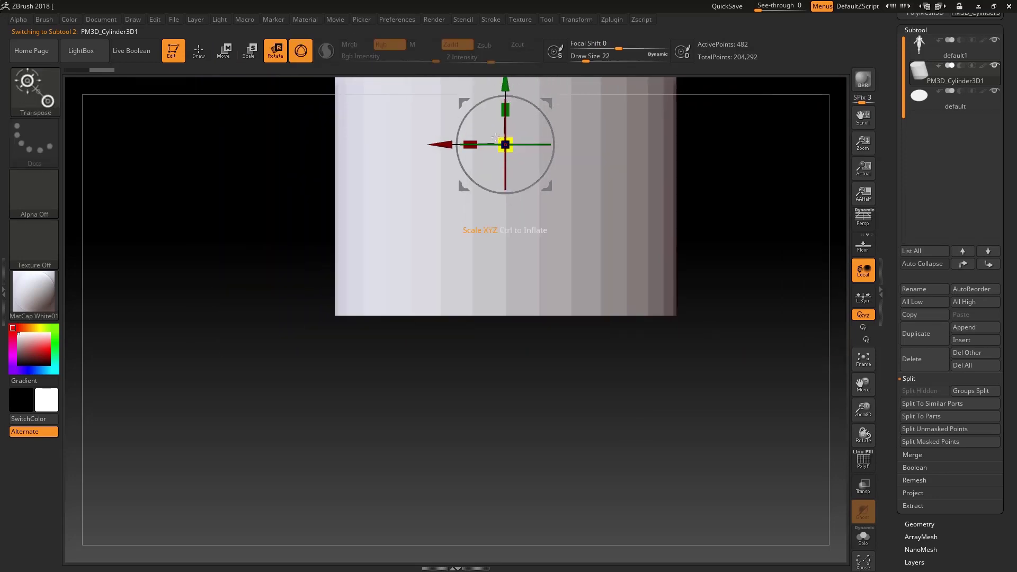
key(f)
drag(506, 99, 518, 249)
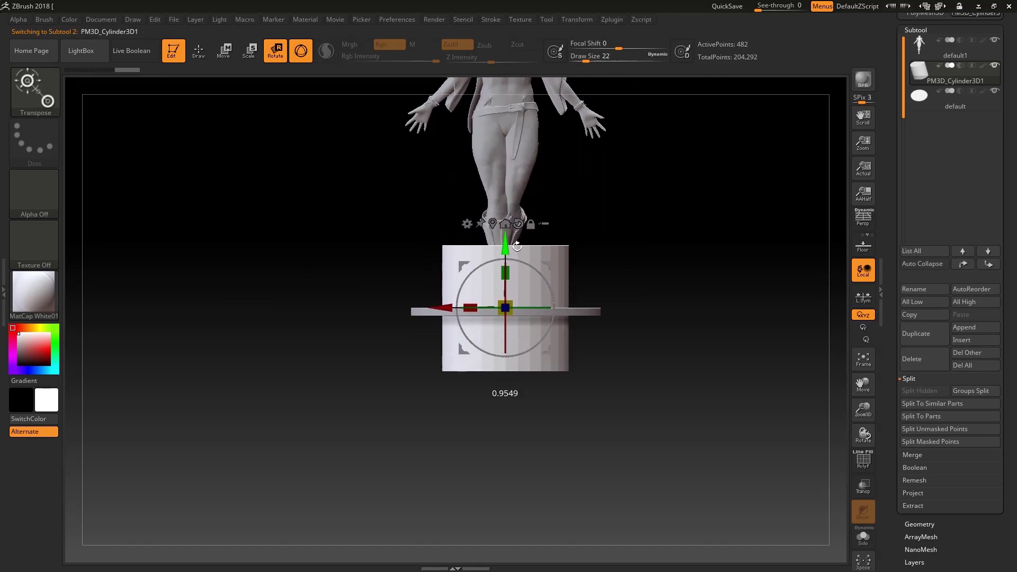
key(f)
mouse_move(625, 261)
mouse_down()
mouse_move(466, 210)
mouse_move(643, 309)
mouse_up()
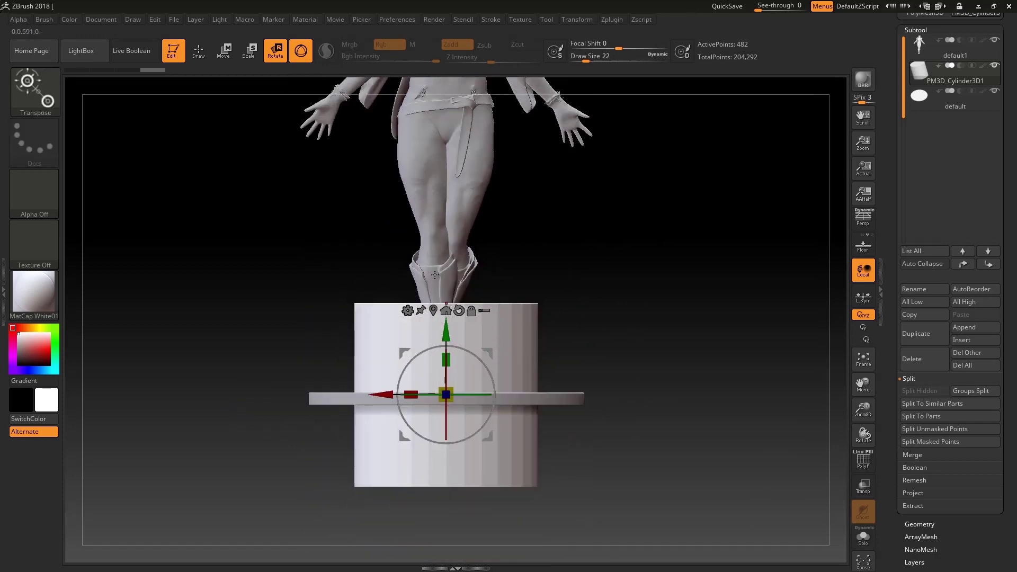
drag(440, 343, 439, 347)
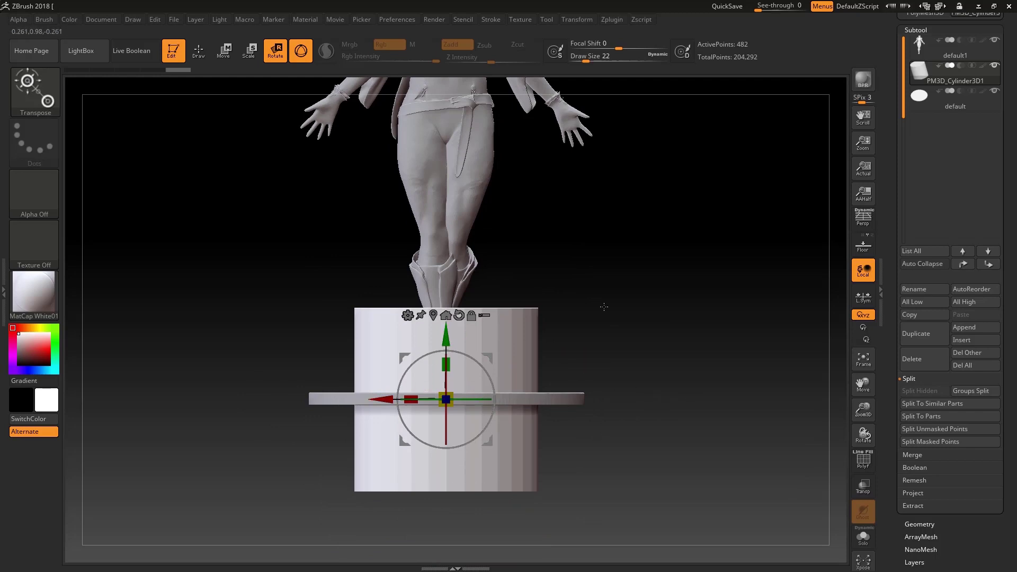
Step: Ctrl+Shift-select the thin band across the top of the cylinder
shift+drag(603, 306, 604, 445)
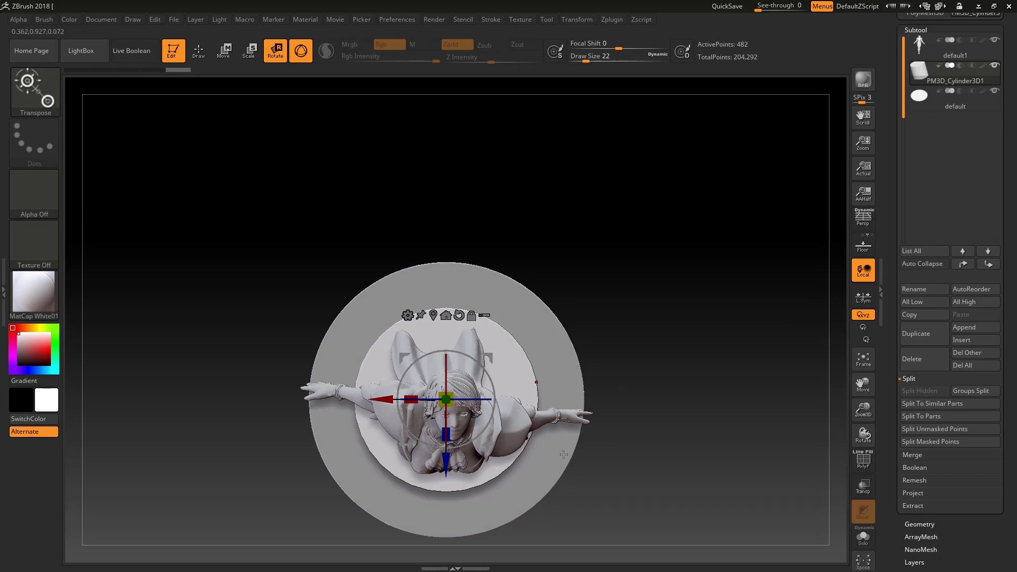
mouse_move(669, 370)
alt+mouse_down()
mouse_move(683, 216)
mouse_move(654, 215)
alt+mouse_up()
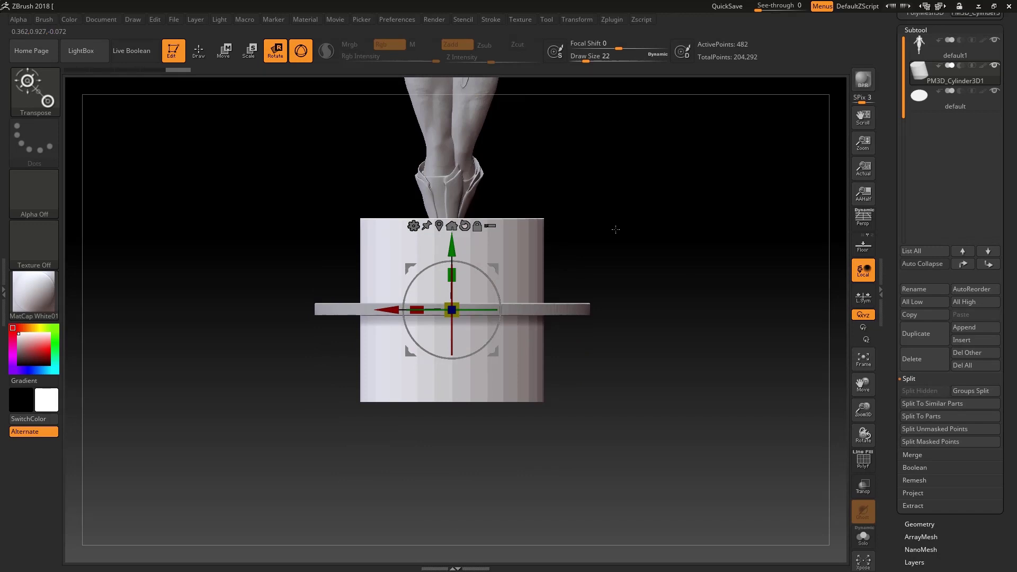
mouse_move(616, 230)
alt+mouse_down()
mouse_move(626, 256)
mouse_move(653, 220)
mouse_move(640, 267)
alt+mouse_up()
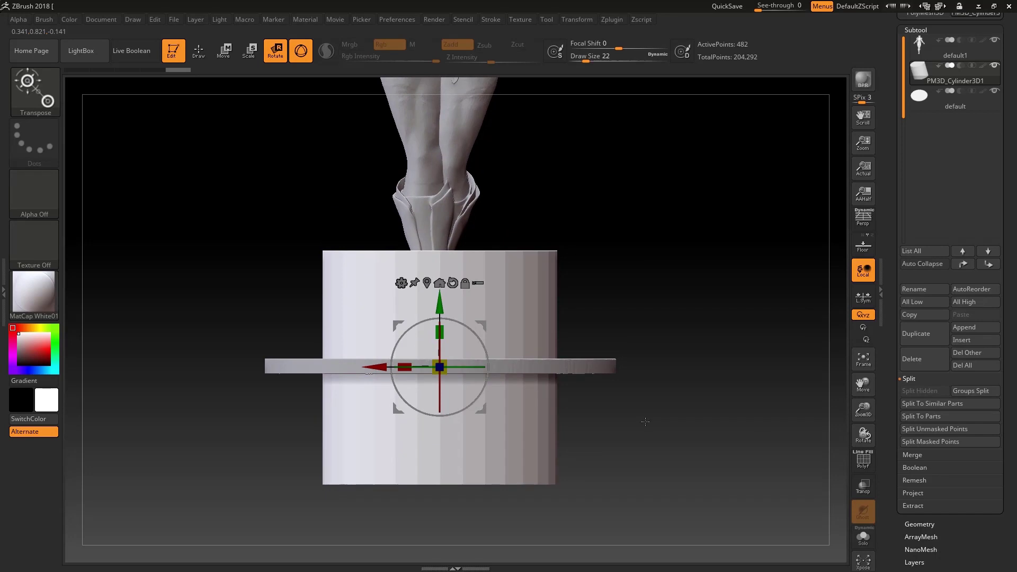
ctrl+shift+drag(679, 202, 500, 272)
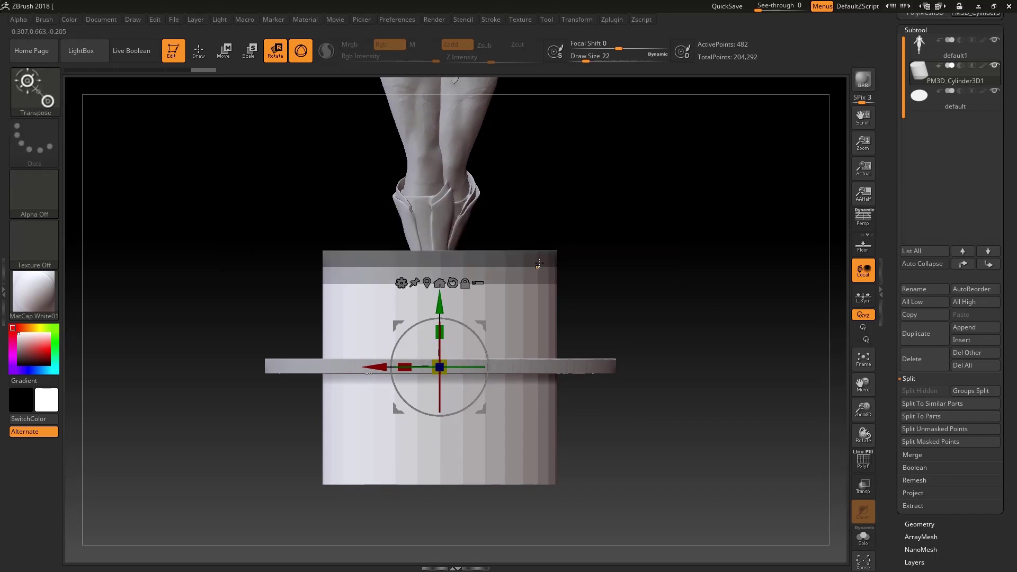
ctrl+drag(640, 471, 167, 521)
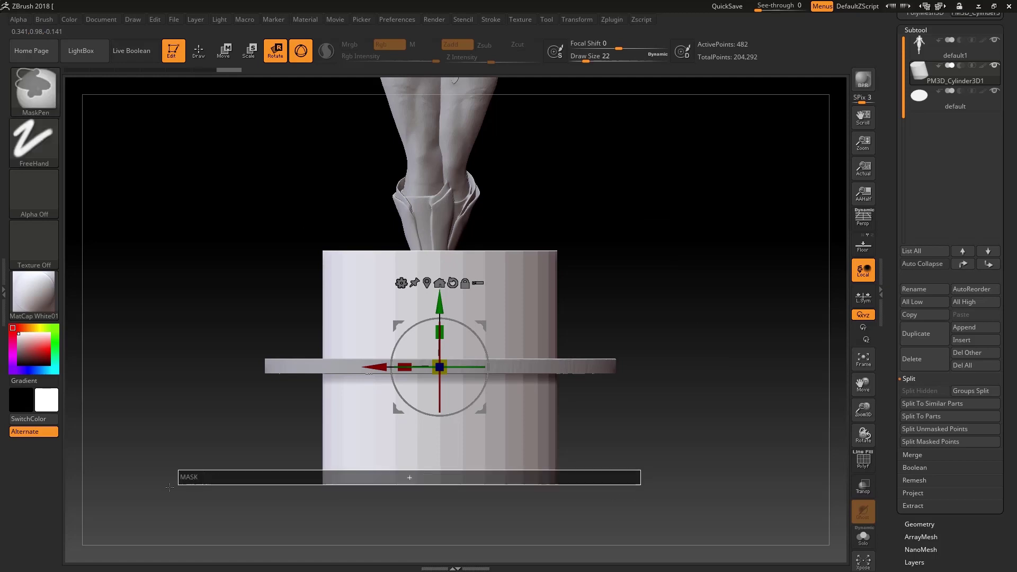
ctrl+click(455, 474)
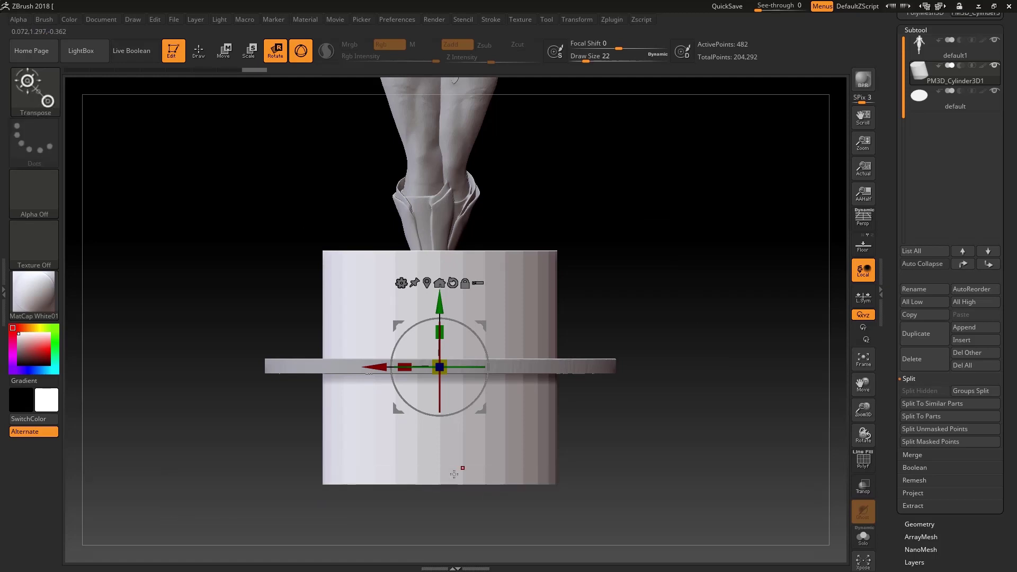
click(511, 409)
Step: Delete the hidden top band with Modify Topology > Del Hidden, leaving 448 points
key(q)
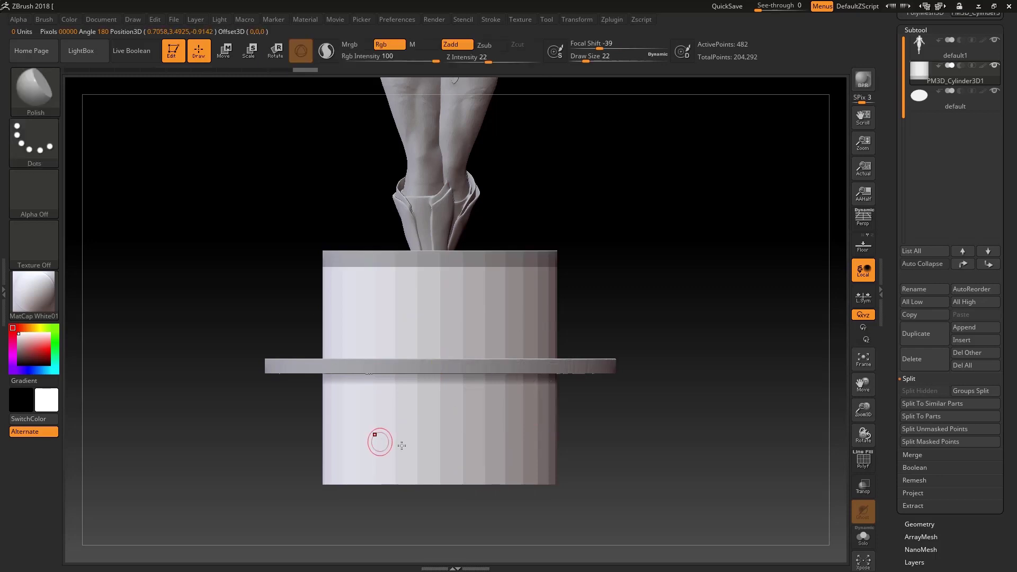
mouse_move(643, 345)
mouse_down()
mouse_move(649, 237)
mouse_move(650, 316)
mouse_up()
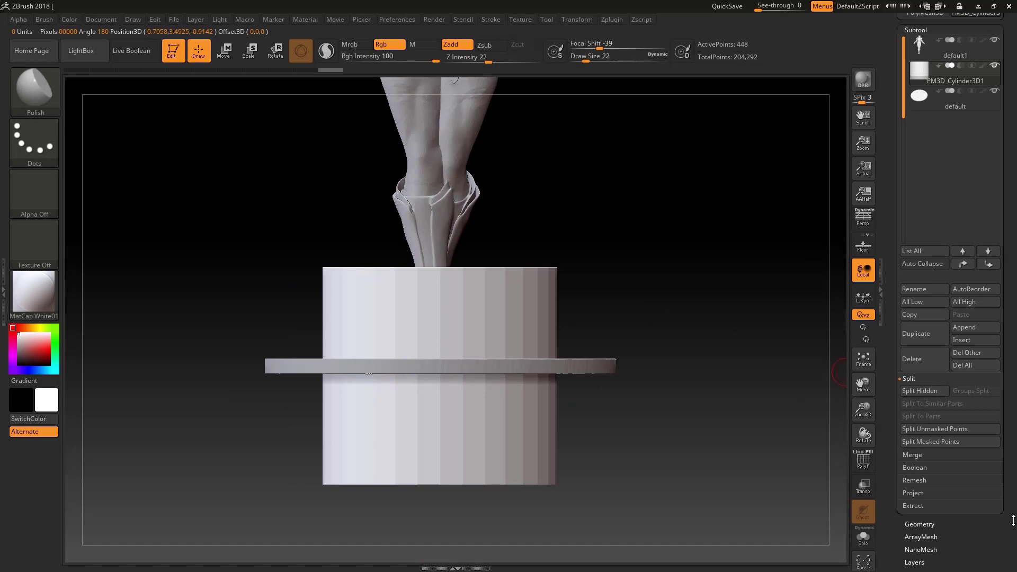
drag(1013, 521, 931, 236)
click(922, 223)
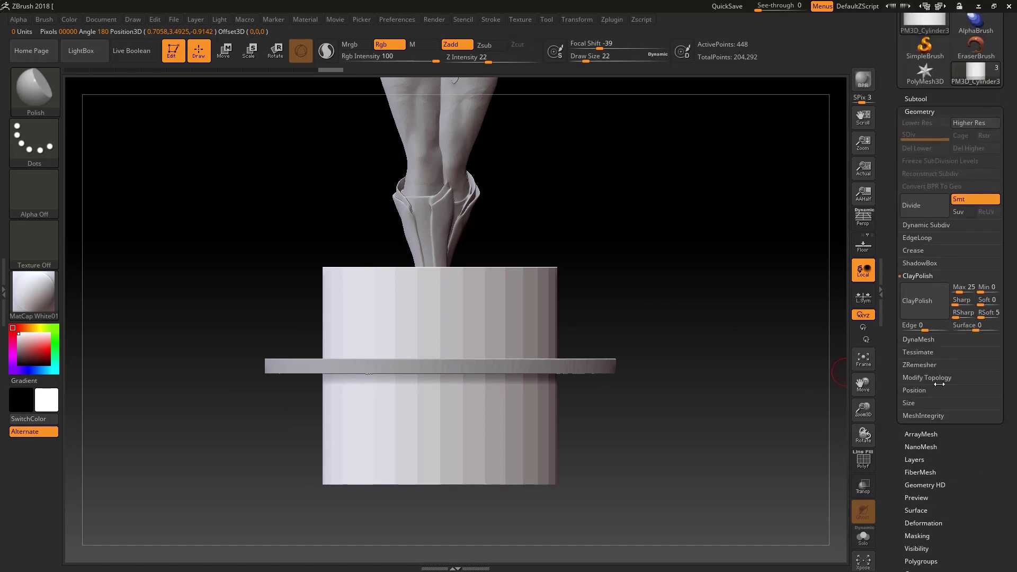
click(940, 389)
click(932, 328)
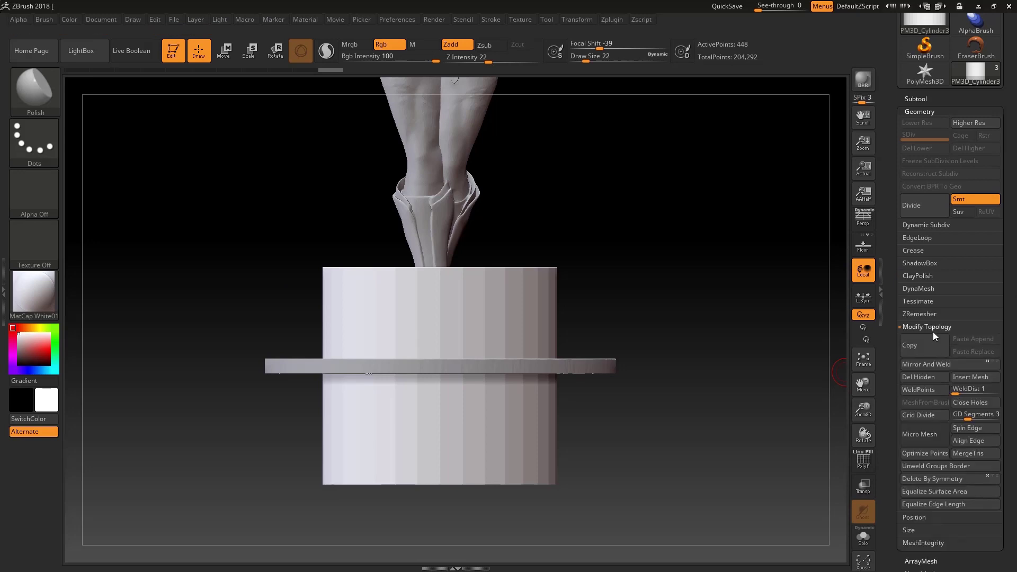
click(918, 380)
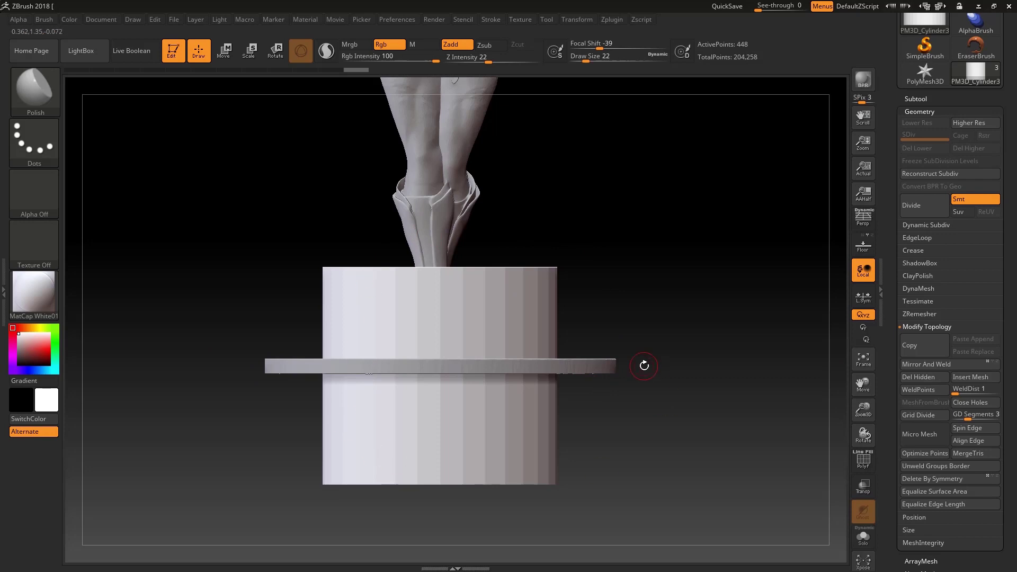
key(w)
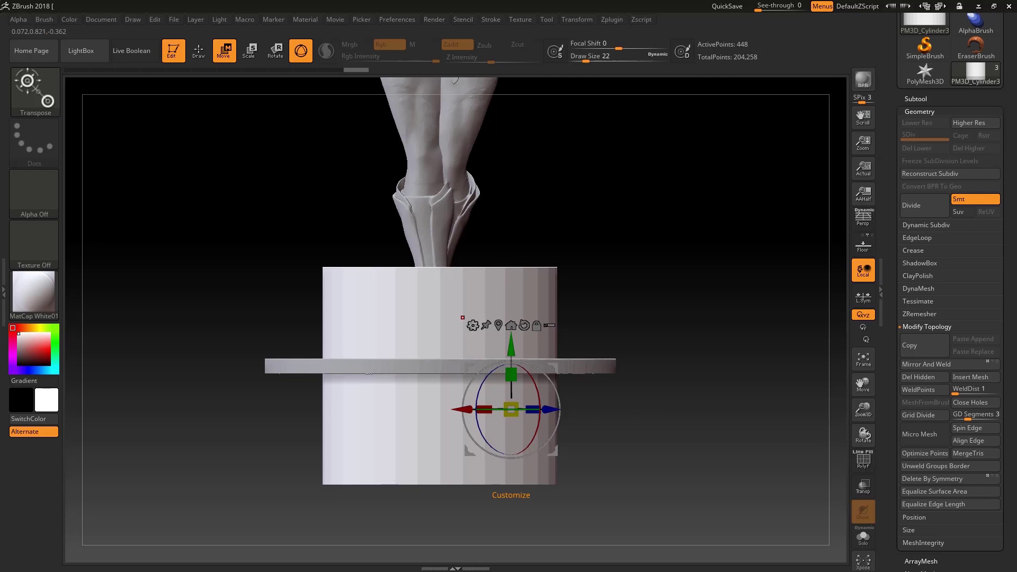
Step: Switch the gizmo to a Deformer cage and reduce it to three horizontal slices
click(472, 325)
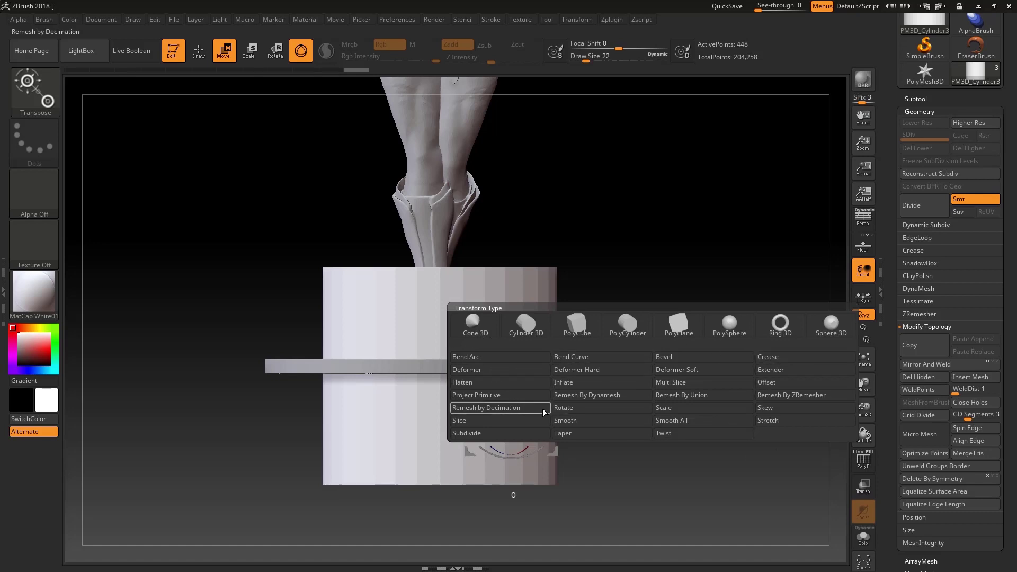
click(510, 370)
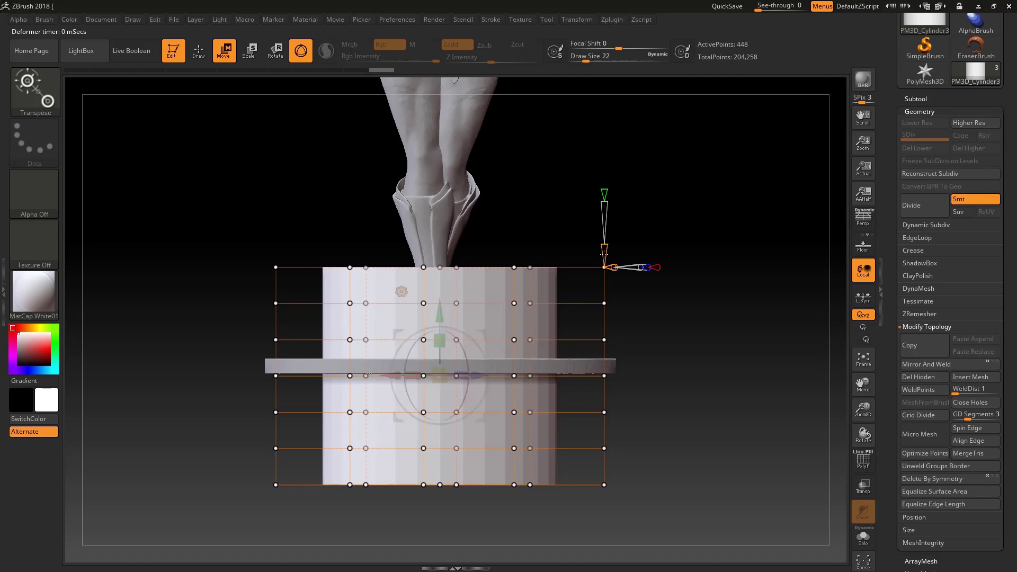
drag(604, 249, 605, 257)
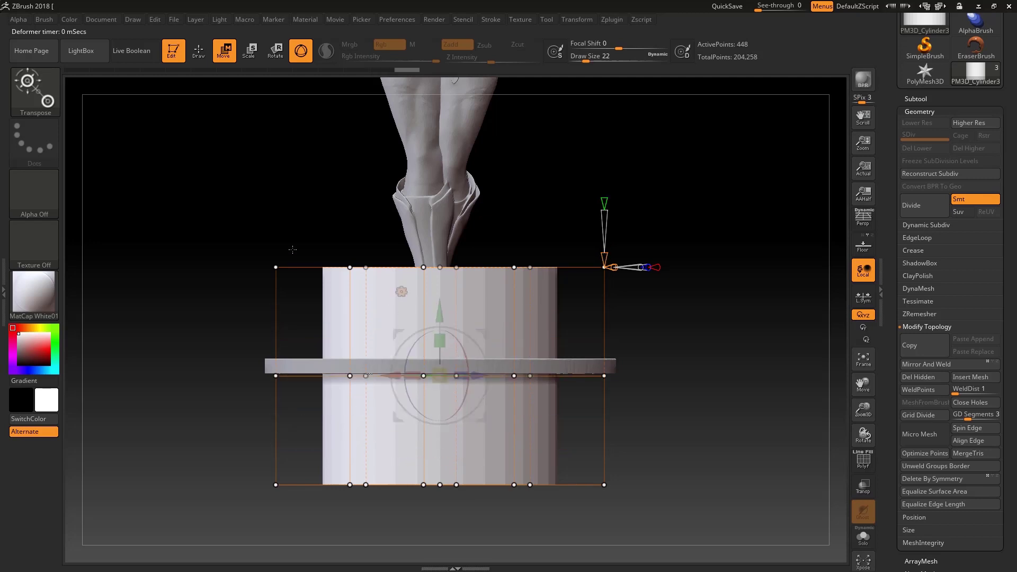
mouse_move(302, 420)
mouse_down()
mouse_move(673, 399)
mouse_move(245, 274)
mouse_up()
Step: Mask the deformer's lower points and scale the ring to reshape the cylinder
key(ctrl)
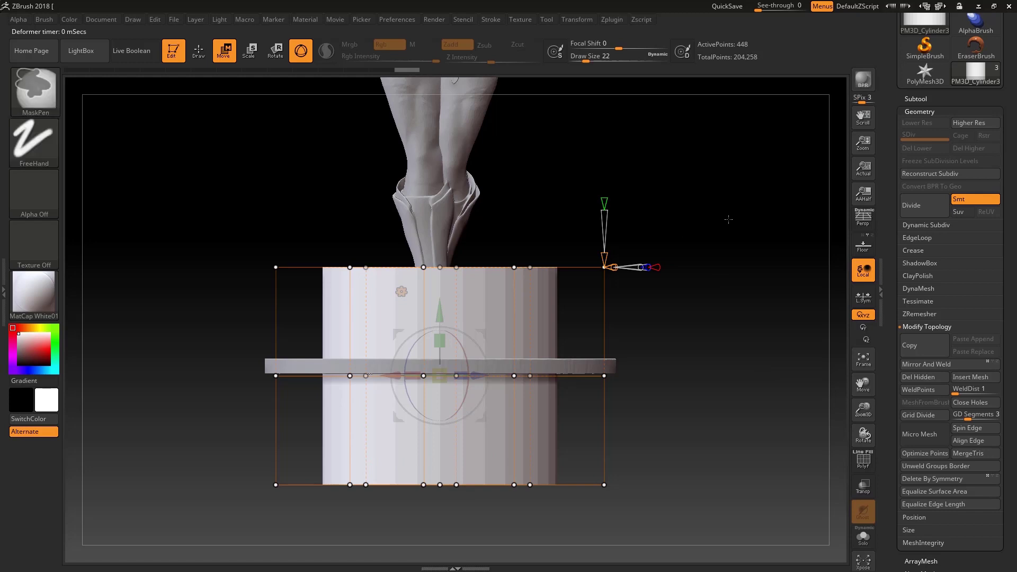
ctrl+drag(795, 412, 127, 564)
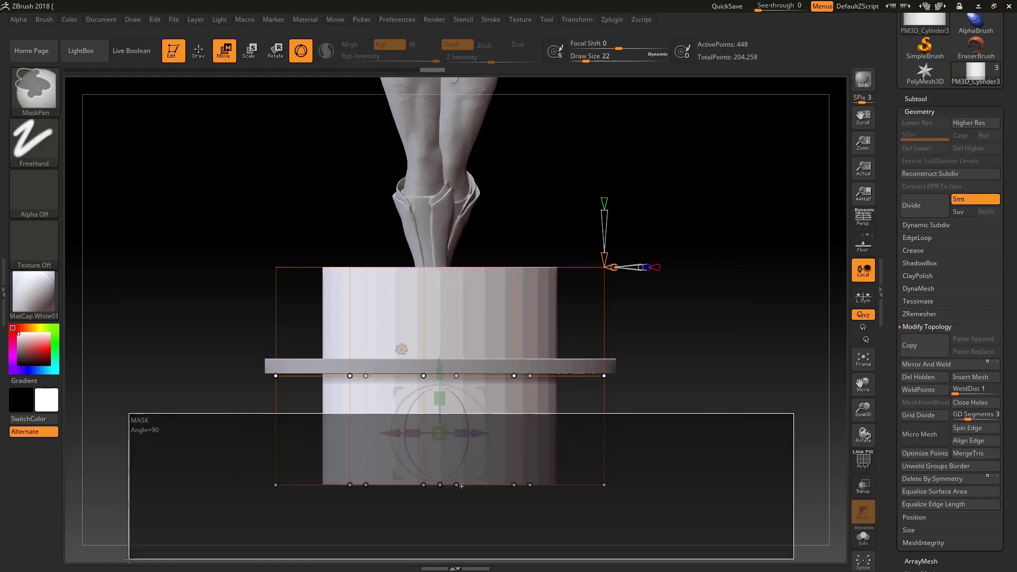
right_drag(442, 372, 442, 403)
drag(440, 375, 332, 359)
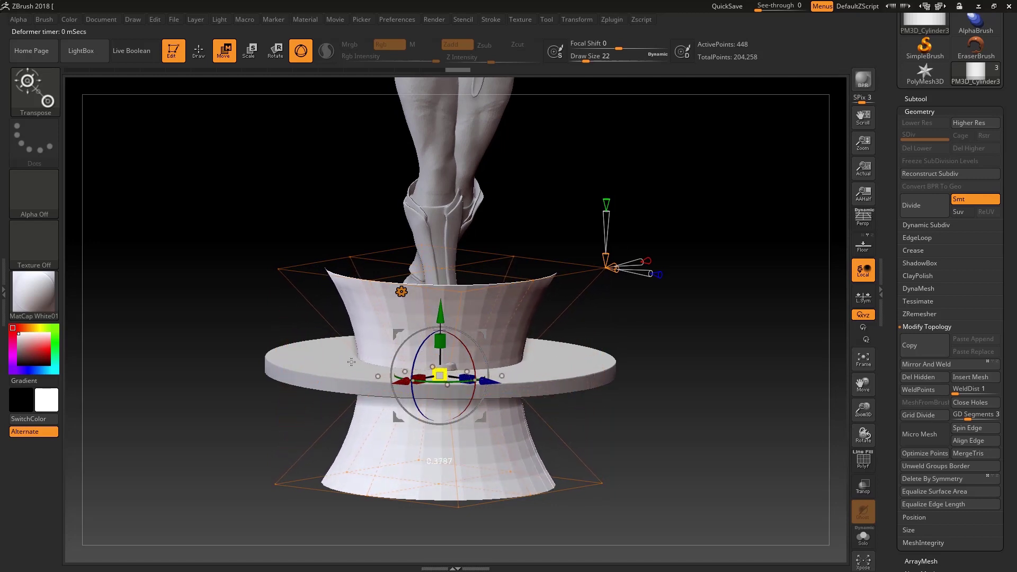
right_drag(430, 354, 432, 402)
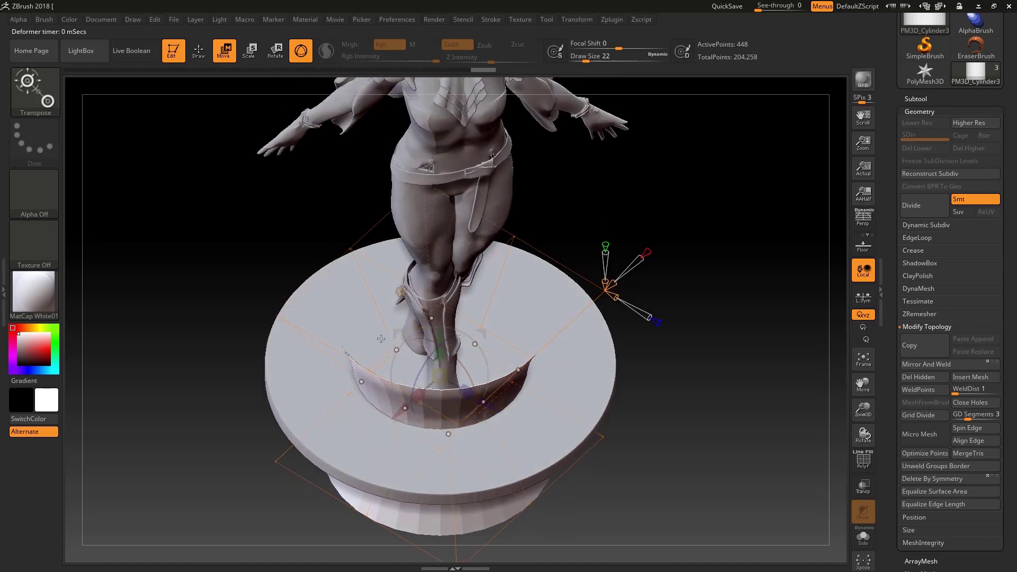
scroll(1008, 419, down, 5)
scroll(1008, 413, down, 4)
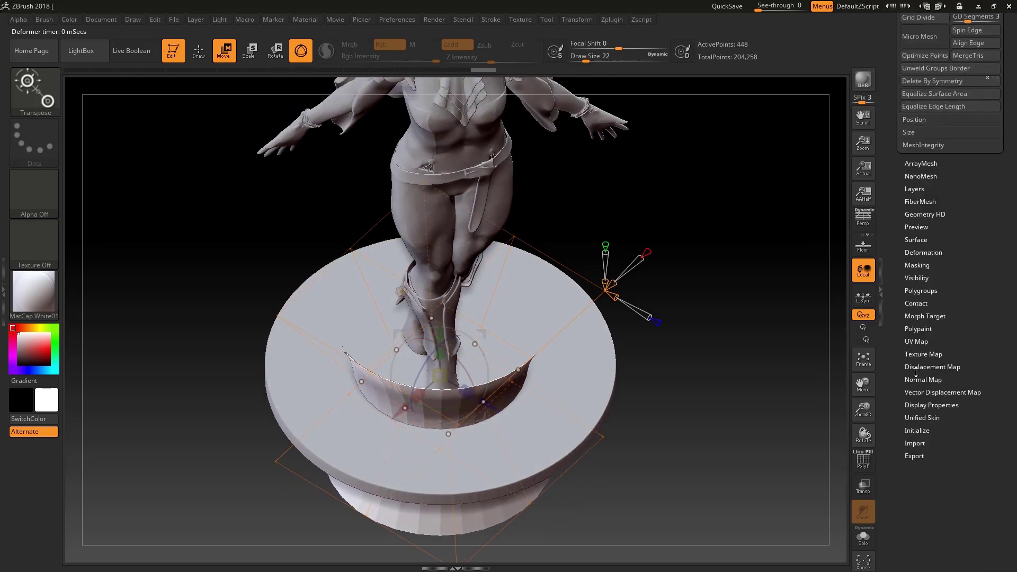
Step: Enable Double display, pinch the wall further, and Accept the deformer to bake it
click(913, 405)
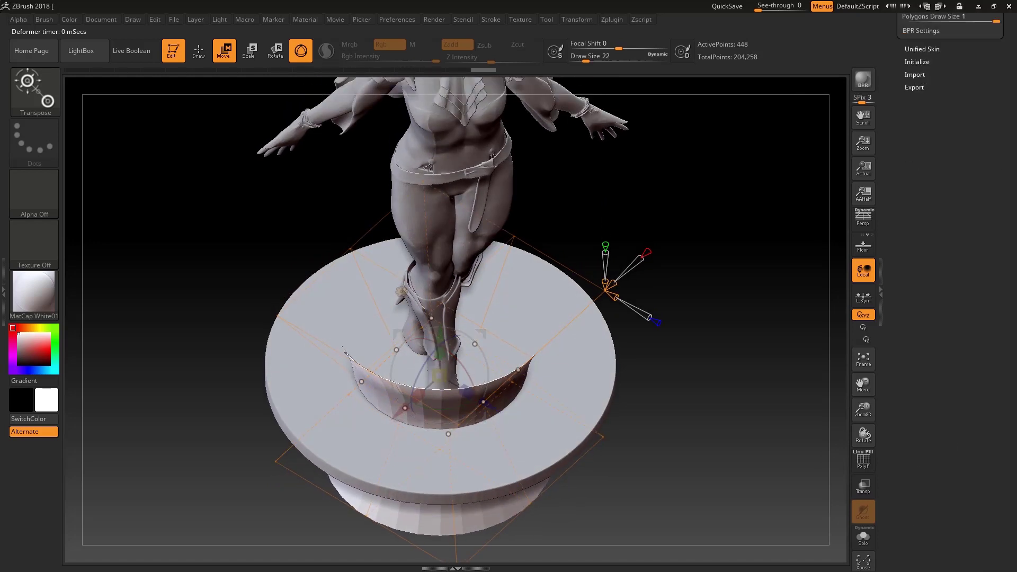
click(912, 334)
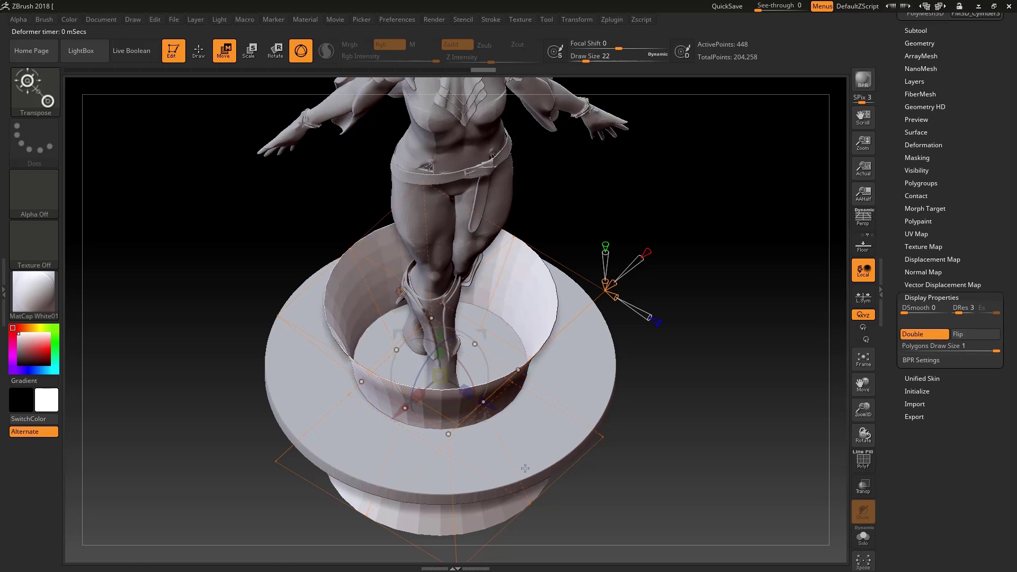
mouse_move(662, 451)
right_down()
mouse_move(500, 420)
mouse_move(419, 381)
right_up()
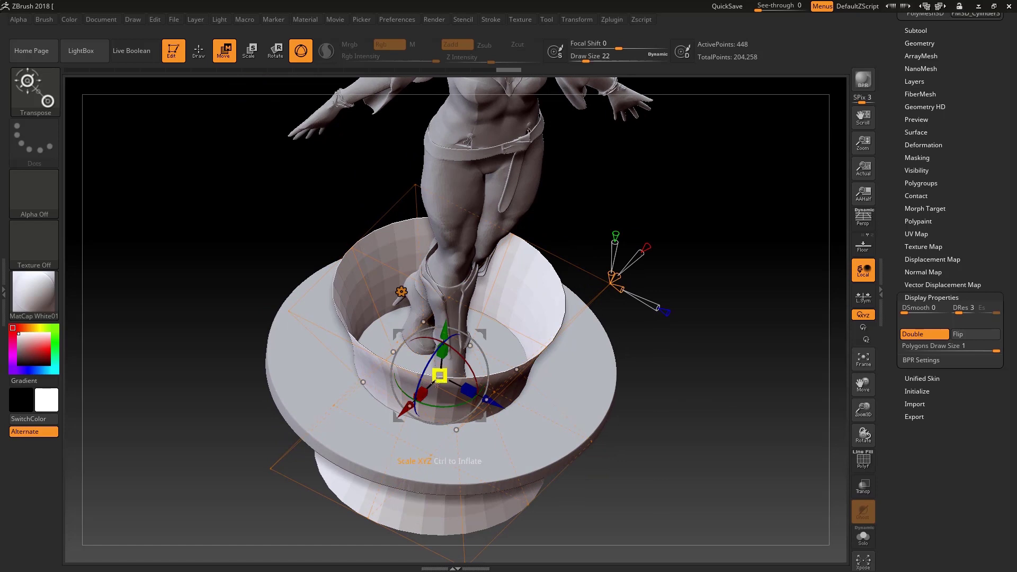
drag(439, 375, 435, 372)
shift+right_drag(439, 375, 693, 367)
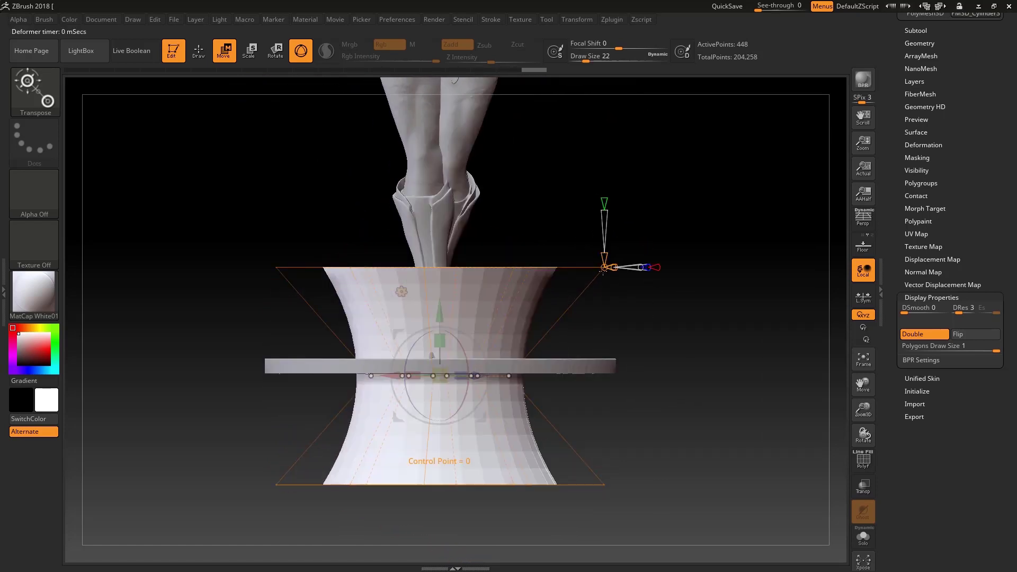
click(401, 291)
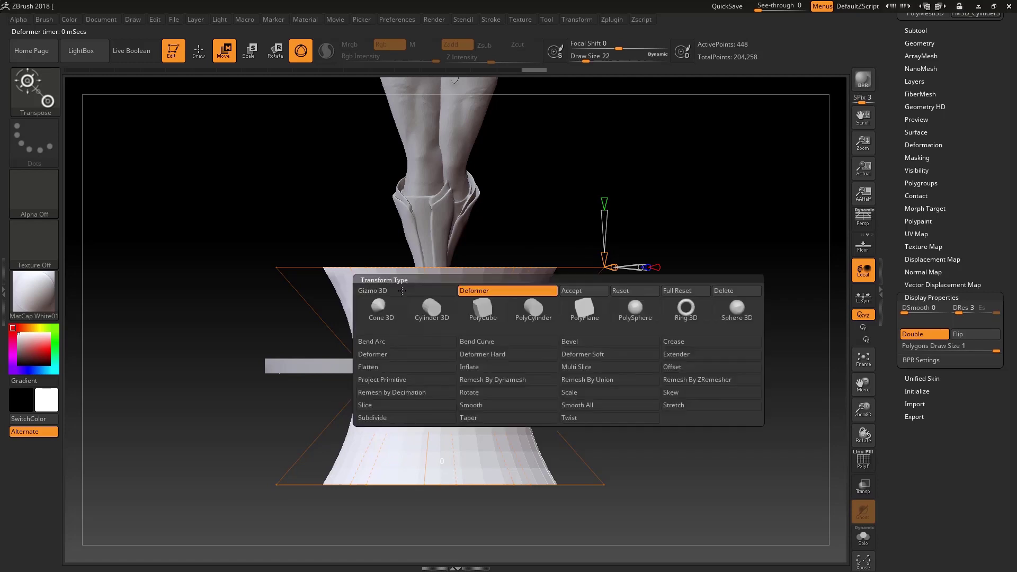
click(579, 290)
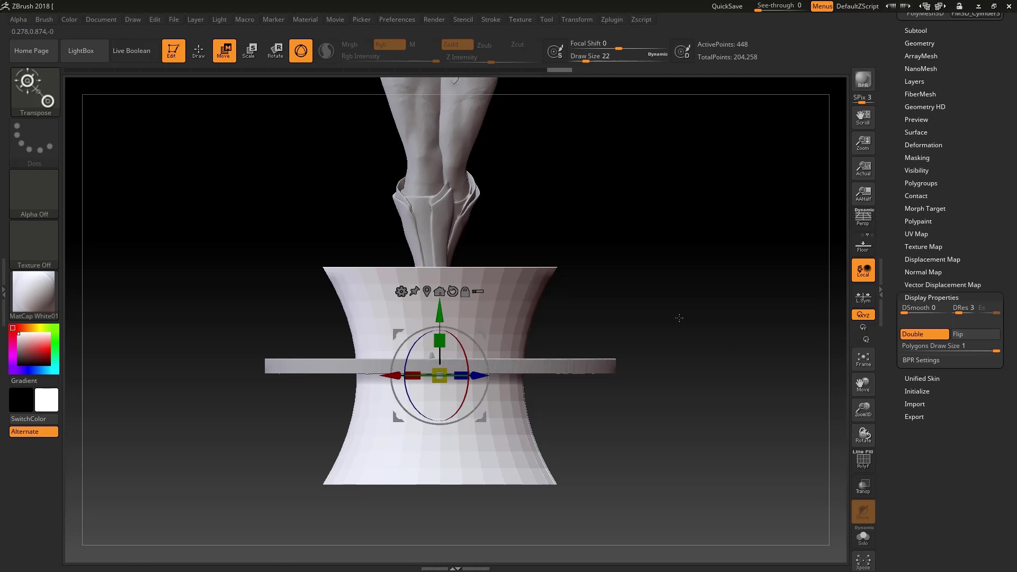
Step: Draw a straight Ctrl+Shift trim line across the cup and inspect it from above
key(ctrl+shift)
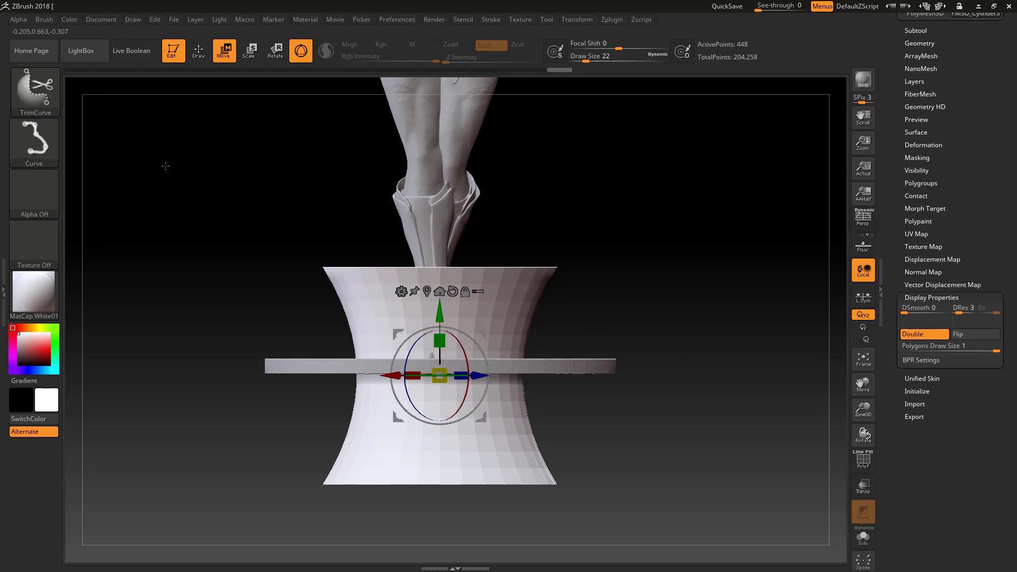
click(25, 101)
click(43, 84)
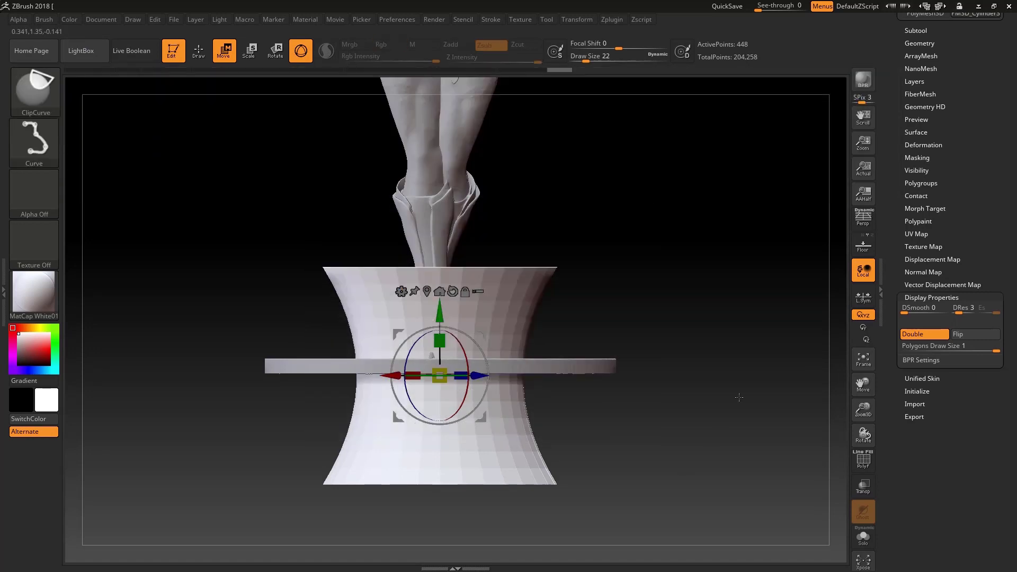
ctrl+shift+drag(730, 367, 156, 372)
drag(734, 435, 711, 330)
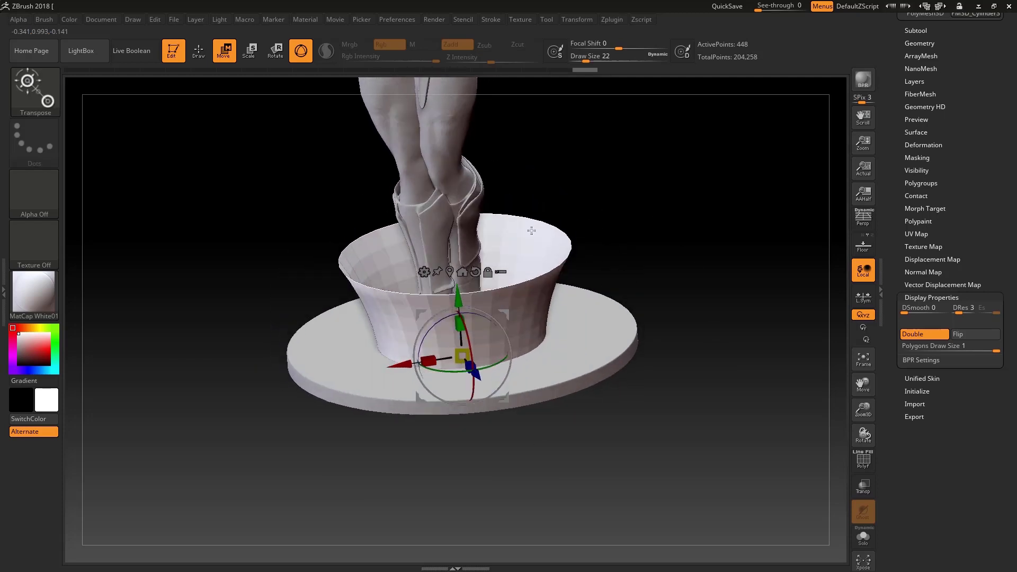
key(q)
mouse_move(659, 249)
mouse_down()
mouse_move(659, 288)
mouse_move(659, 278)
mouse_up()
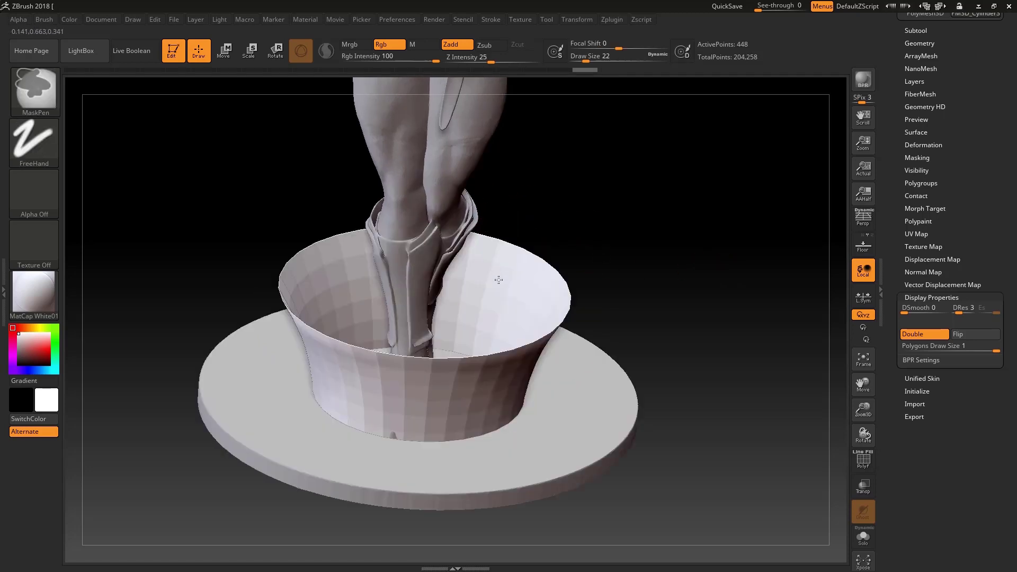
ctrl+right_drag(416, 242, 553, 381)
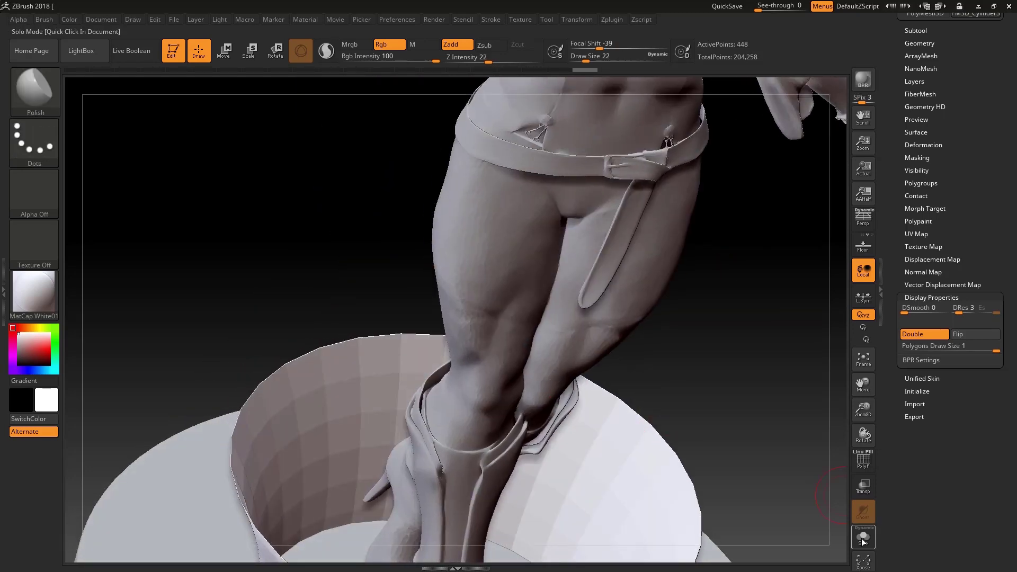
Step: Select the PM3D_Cylinder3D1 subtool and subdivide it to about 107,008 points
click(863, 536)
drag(658, 375, 590, 243)
ctrl+right_drag(590, 243, 824, 253)
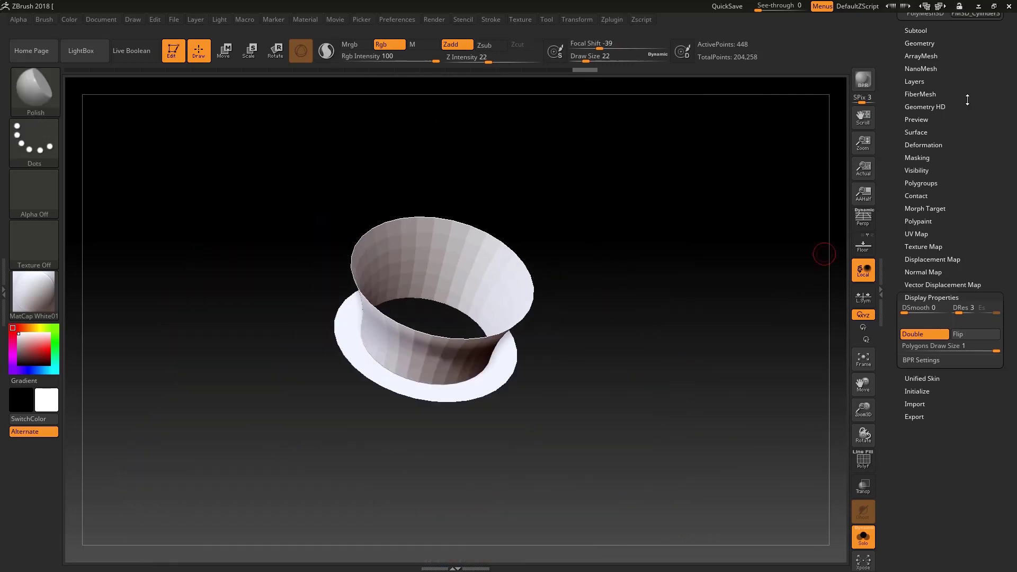
click(914, 29)
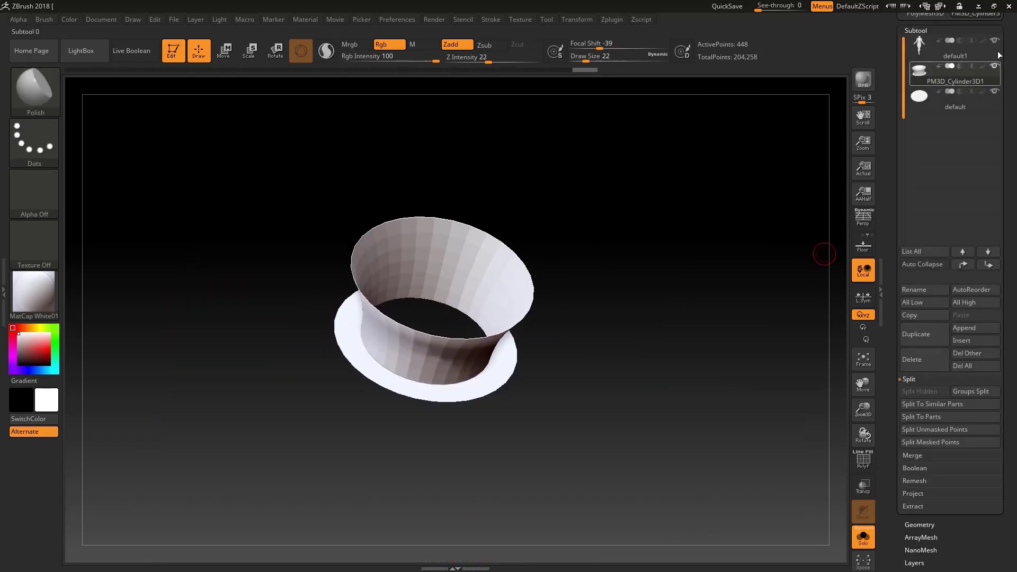
click(954, 74)
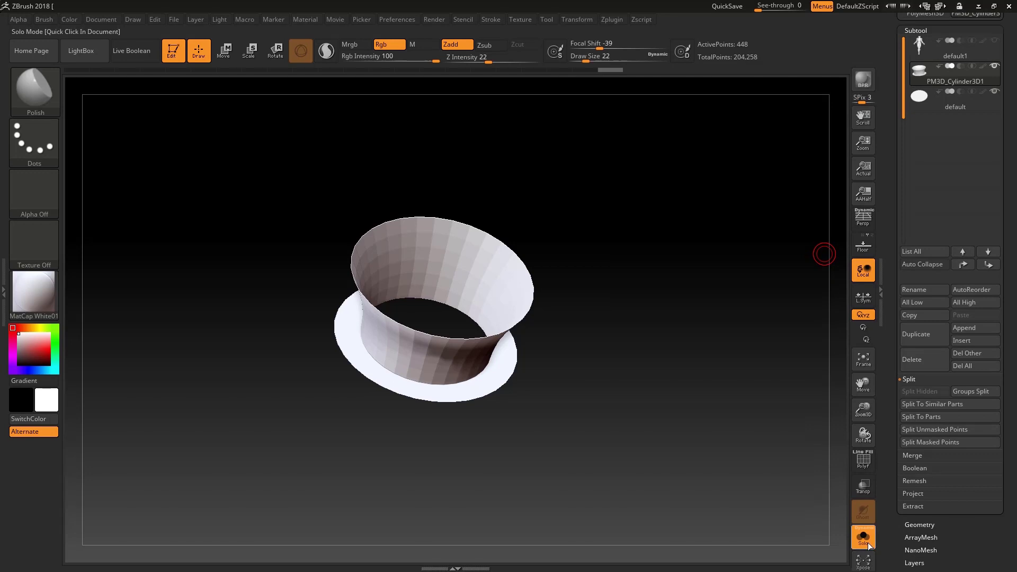
click(866, 540)
drag(635, 275, 625, 257)
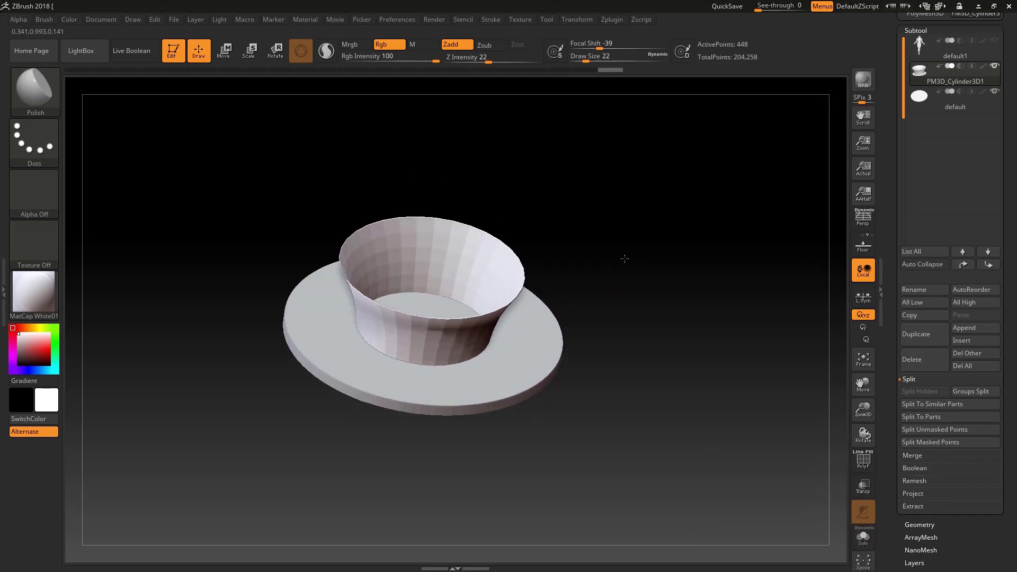
key(ctrl)
scroll(572, 246, up, 3)
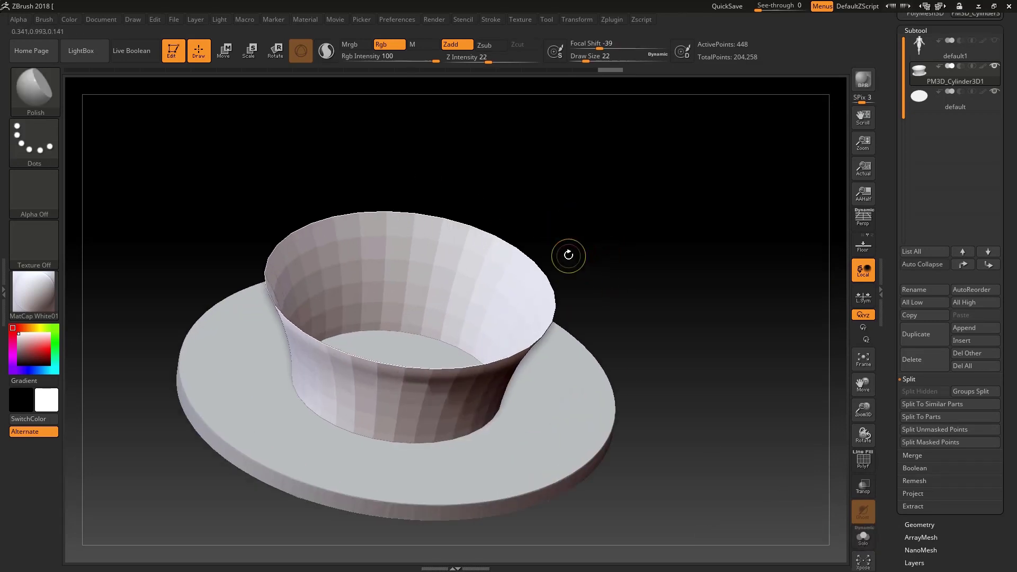
key(ctrl+d)
key(ctrl+d)
key(ctrl+d)
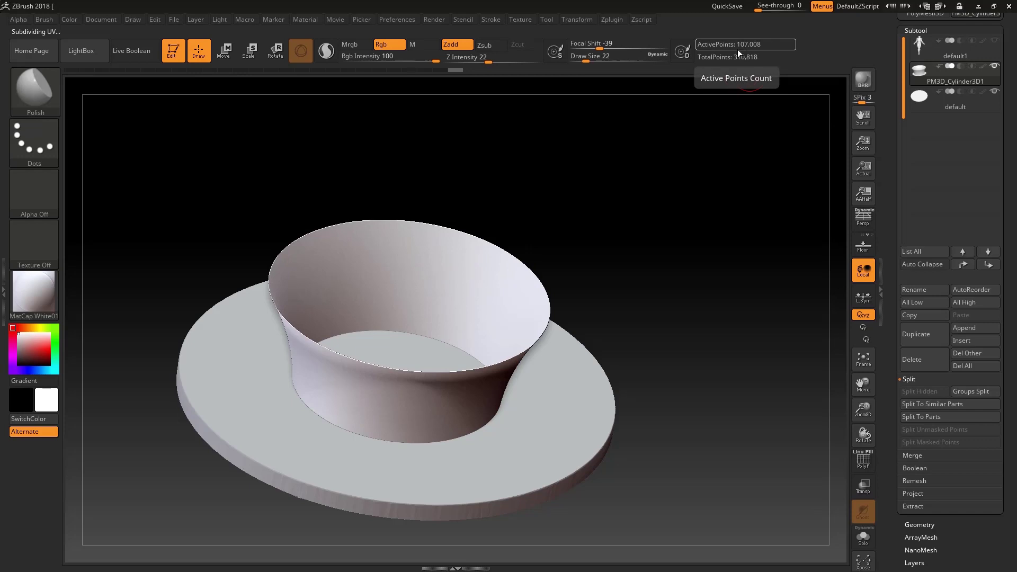
click(863, 459)
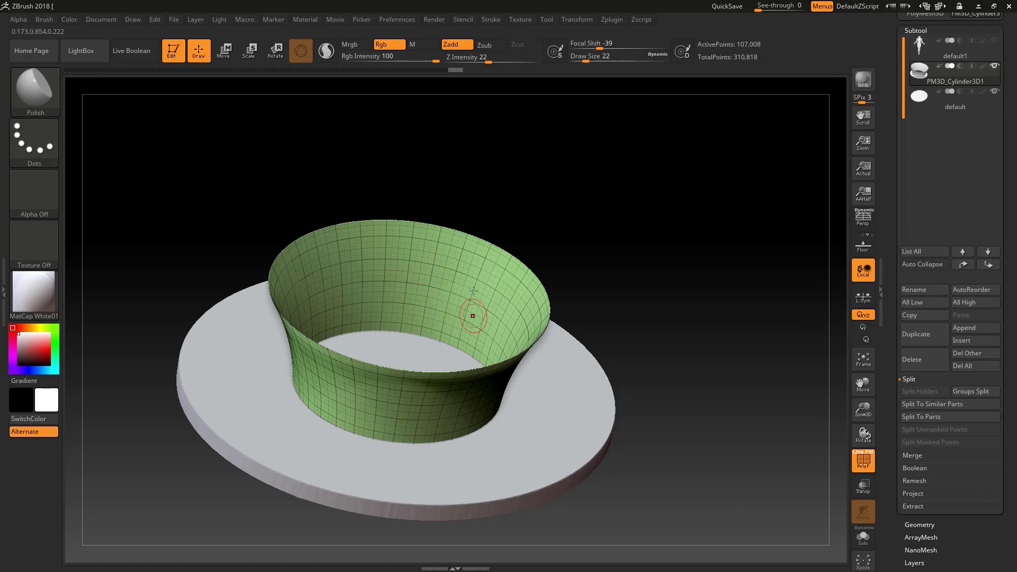
drag(649, 267, 645, 333)
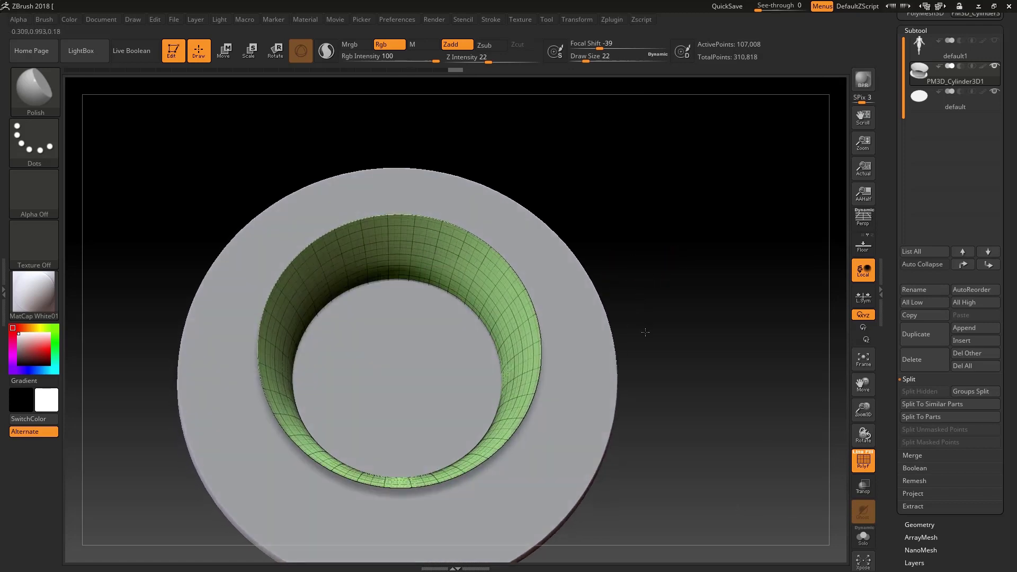
key(ctrl)
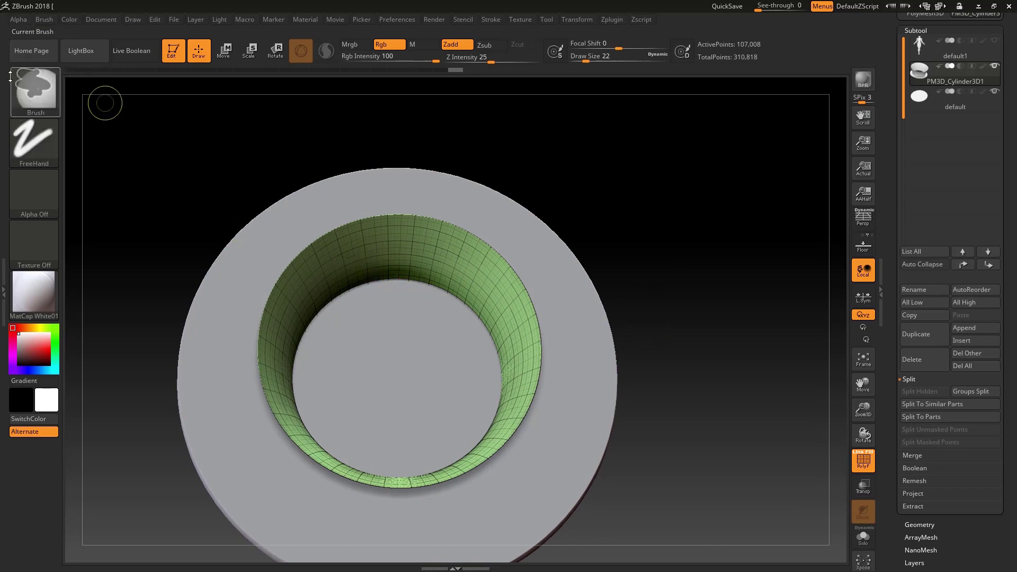
click(34, 90)
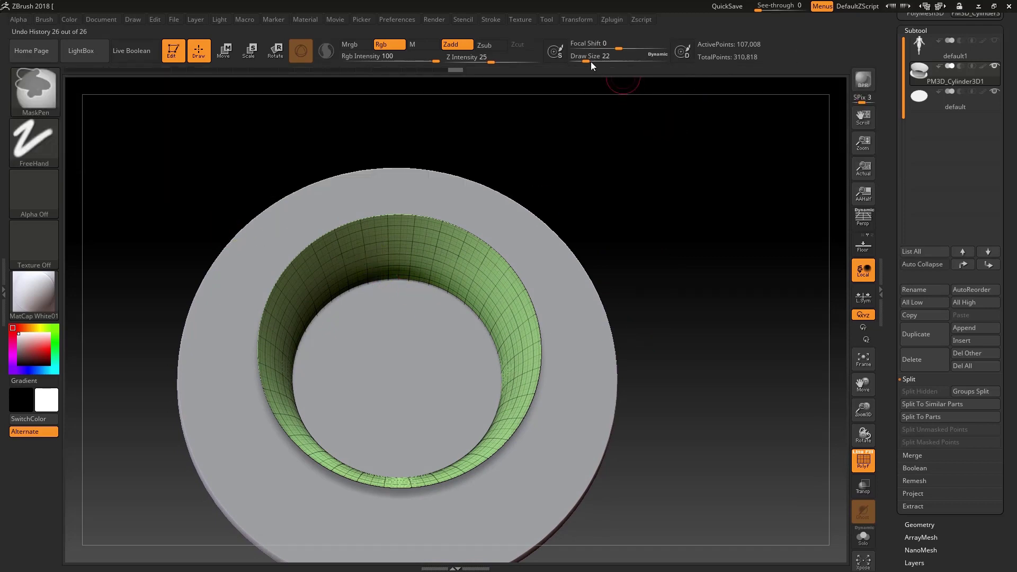
key(b)
key(p)
key(o)
drag(519, 226, 382, 236)
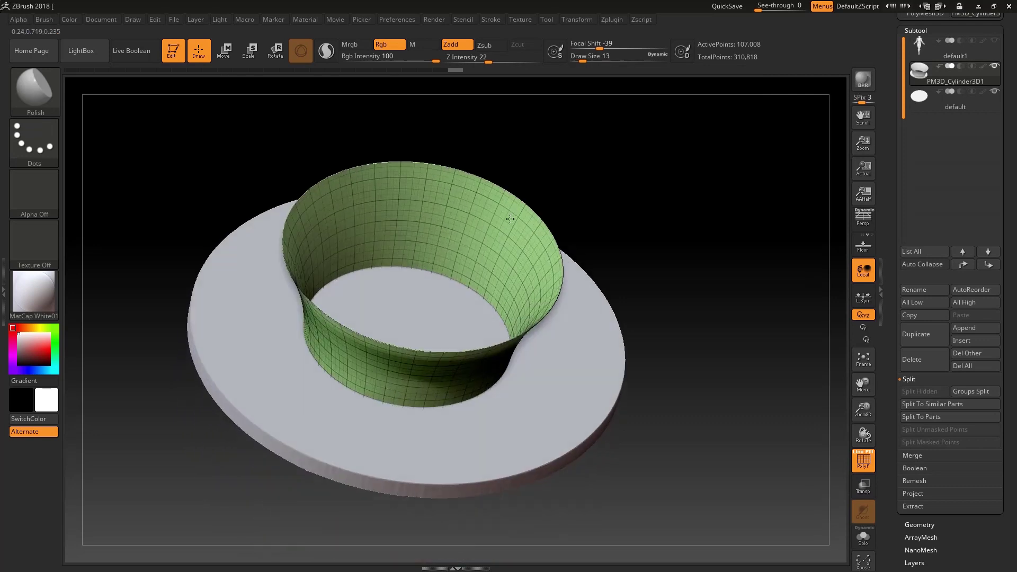
key(ctrl)
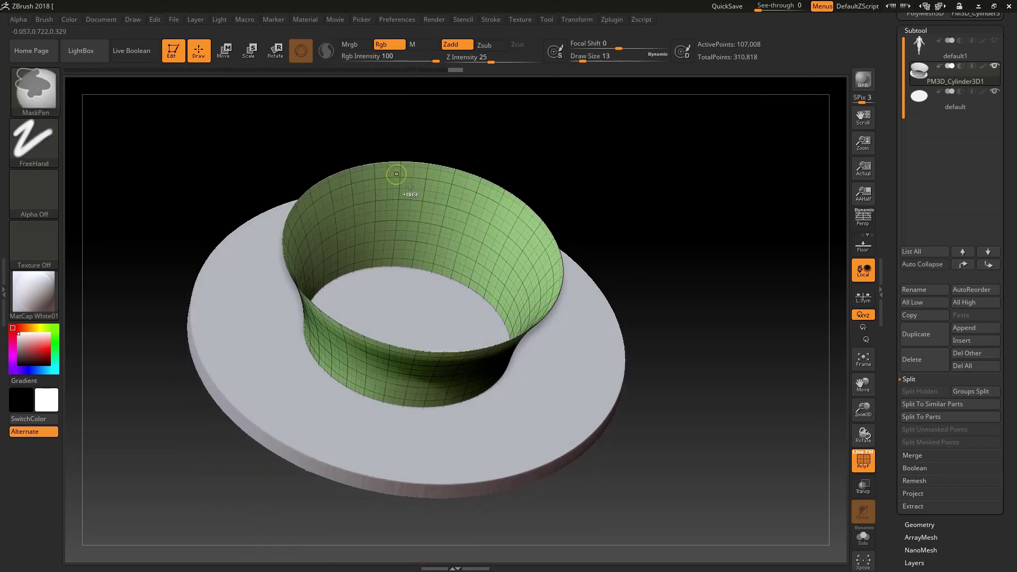
drag(517, 182, 434, 228)
click(871, 465)
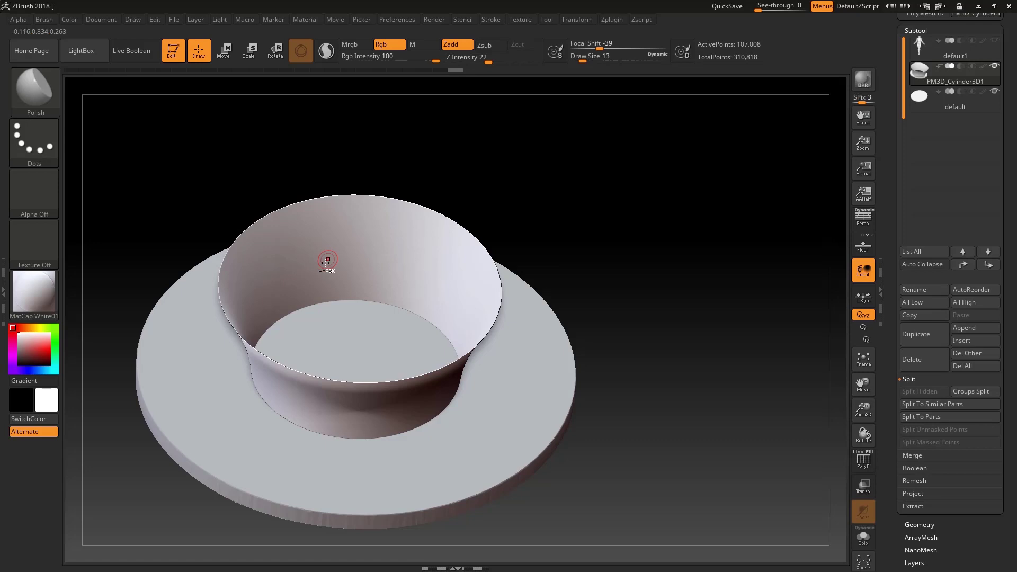
Step: Shrink the MaskPen draw size and start painting wavy mask lines on the inner wall
ctrl+drag(325, 260, 353, 271)
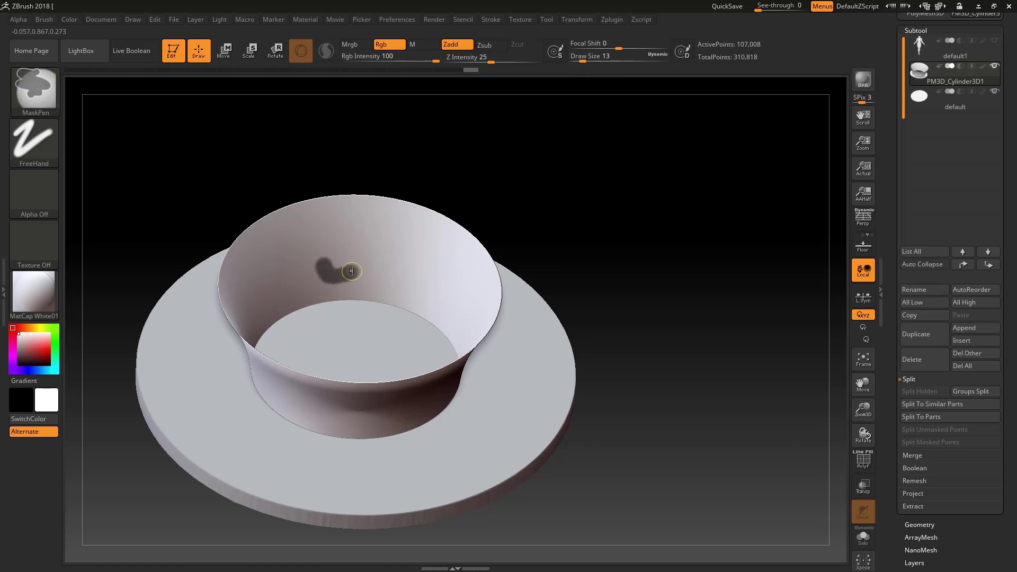
ctrl+drag(495, 119, 556, 91)
click(588, 56)
text(3)
ctrl+drag(315, 249, 328, 272)
key(ctrl+z)
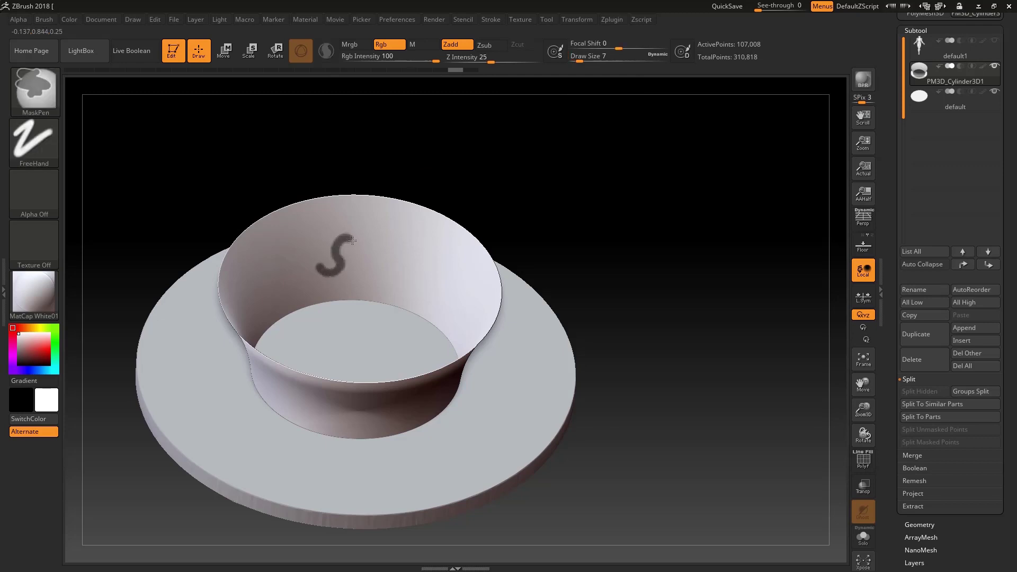
mouse_move(358, 272)
ctrl+mouse_down()
mouse_move(415, 228)
mouse_move(401, 292)
ctrl+mouse_up()
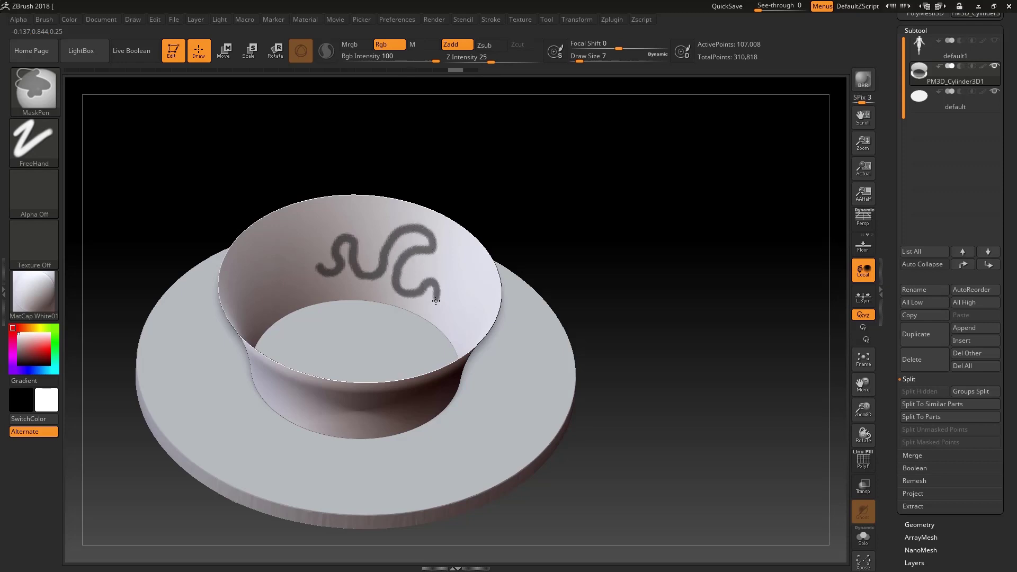
ctrl+drag(459, 292, 482, 281)
Step: Continue the wavy mask lines around the rest of the inner wall, rotating the ring
mouse_move(576, 250)
mouse_down()
mouse_move(595, 277)
mouse_move(562, 286)
mouse_up()
key(ctrl)
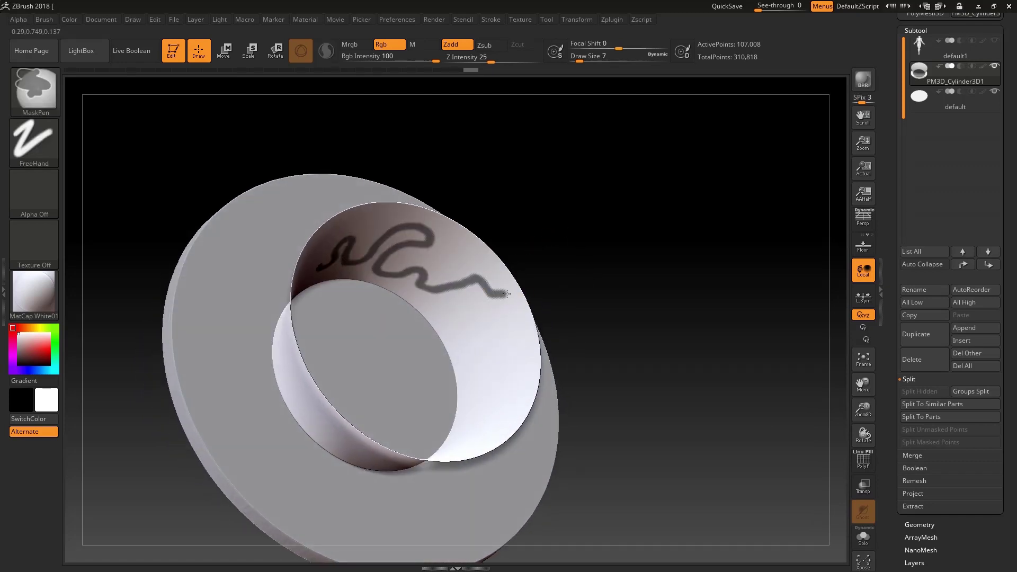
mouse_move(498, 309)
ctrl+mouse_down()
mouse_move(466, 306)
mouse_move(503, 335)
mouse_move(510, 384)
mouse_move(461, 453)
ctrl+mouse_up()
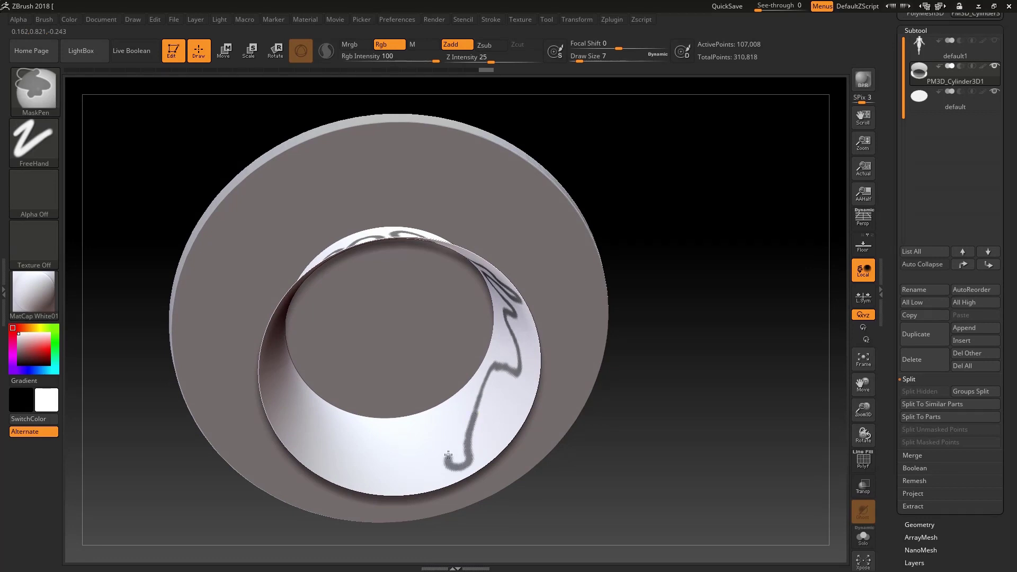
ctrl+drag(411, 452, 402, 480)
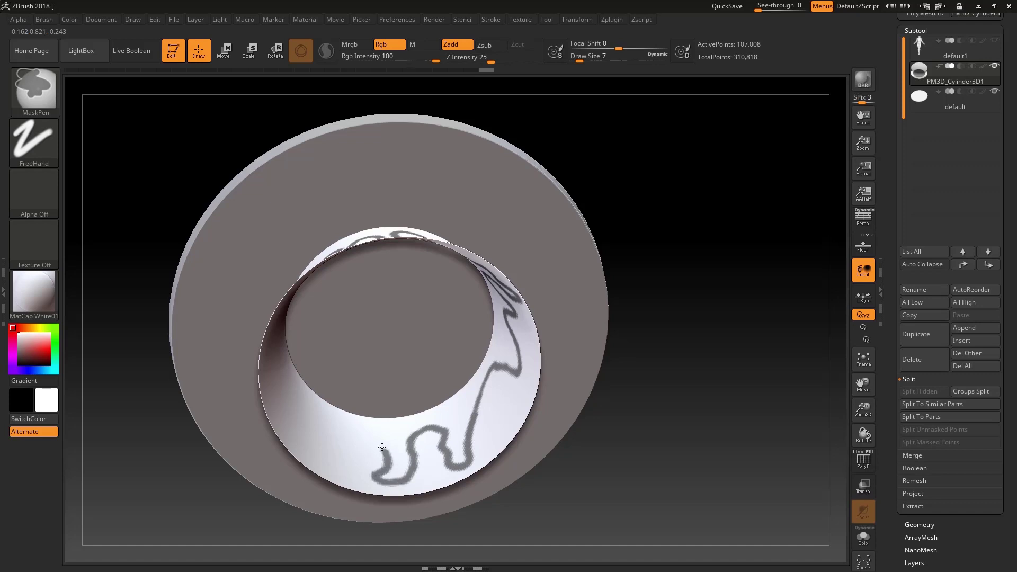
ctrl+drag(337, 440, 314, 451)
right_drag(295, 411, 249, 390)
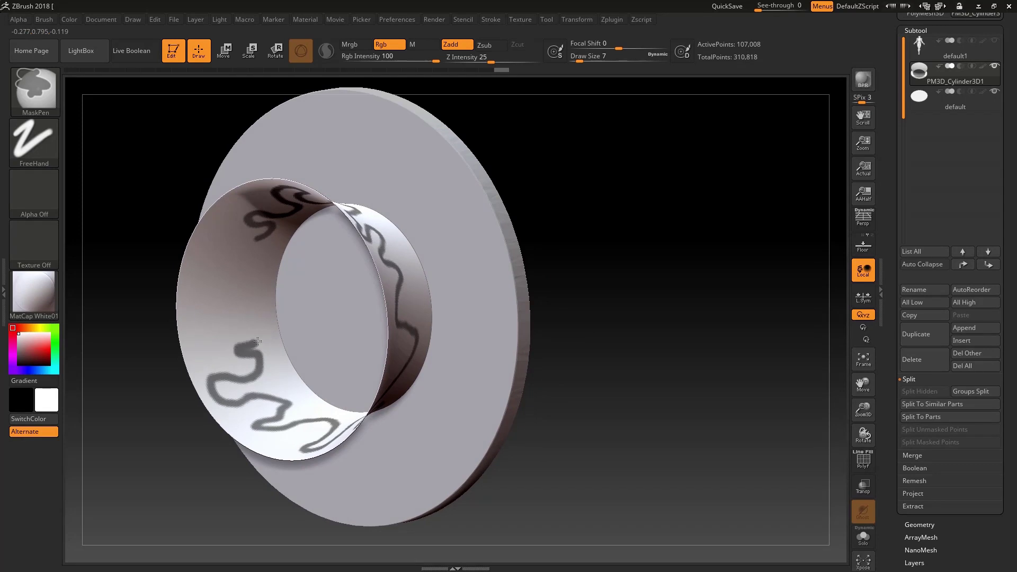
ctrl+drag(257, 318, 197, 319)
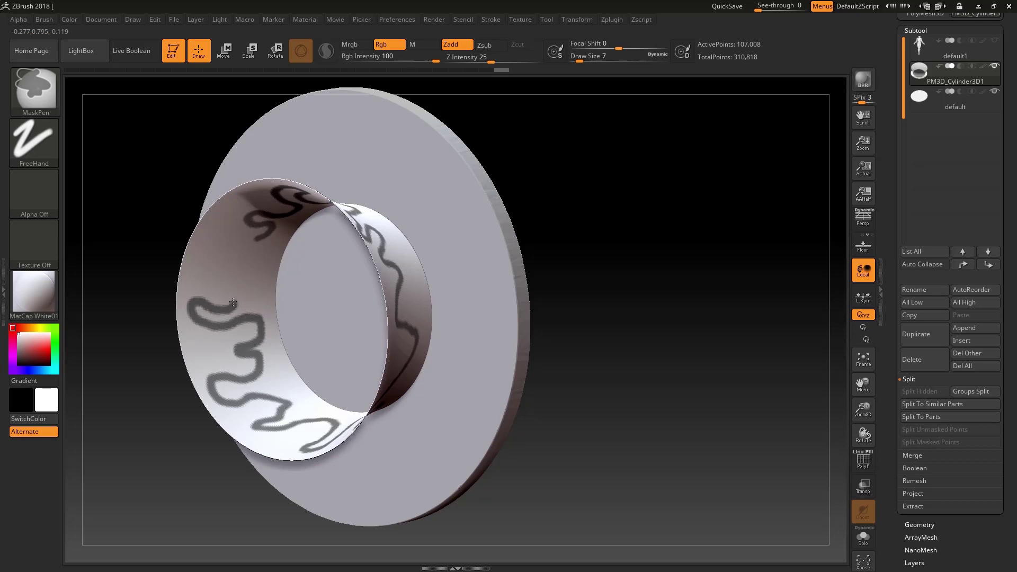
ctrl+drag(236, 286, 253, 286)
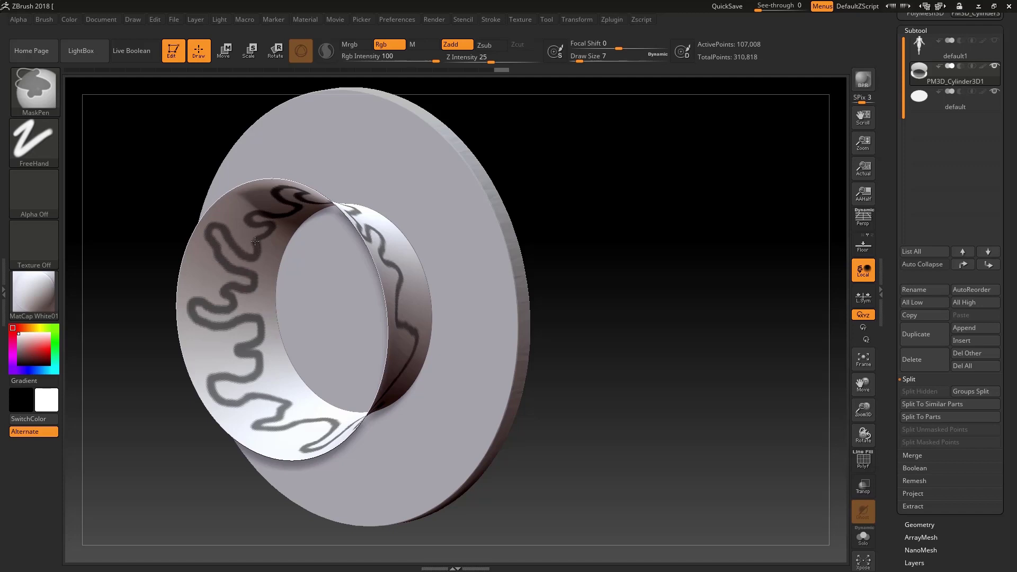
mouse_move(652, 380)
mouse_down()
mouse_move(690, 323)
mouse_move(690, 334)
mouse_up()
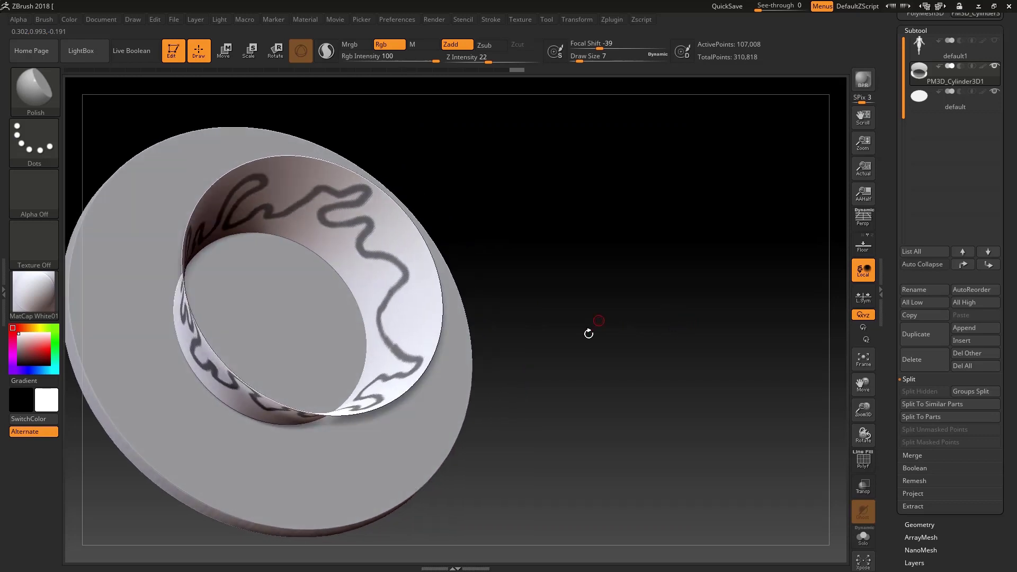
Step: Turn the wavy mask into its own polygroup and display polygroup colours
drag(594, 285, 574, 299)
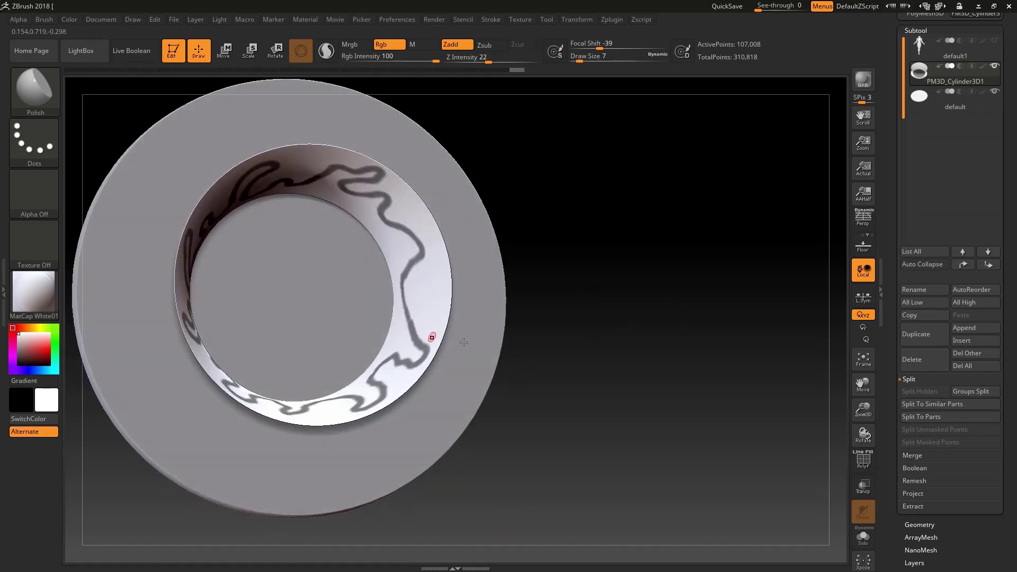
key(ctrl)
ctrl+drag(570, 292, 572, 297)
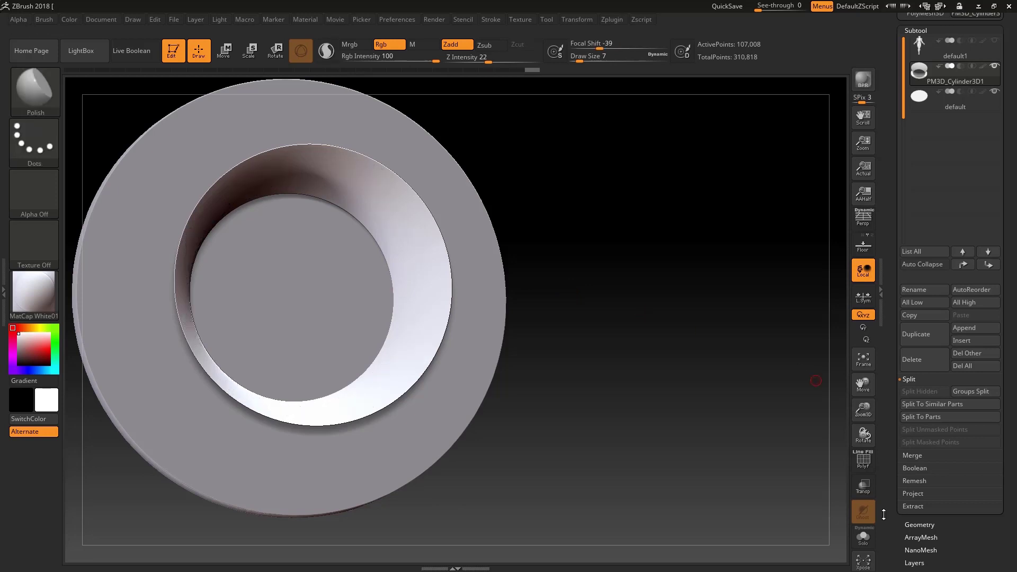
key(shift+f)
alt+drag(500, 302, 452, 291)
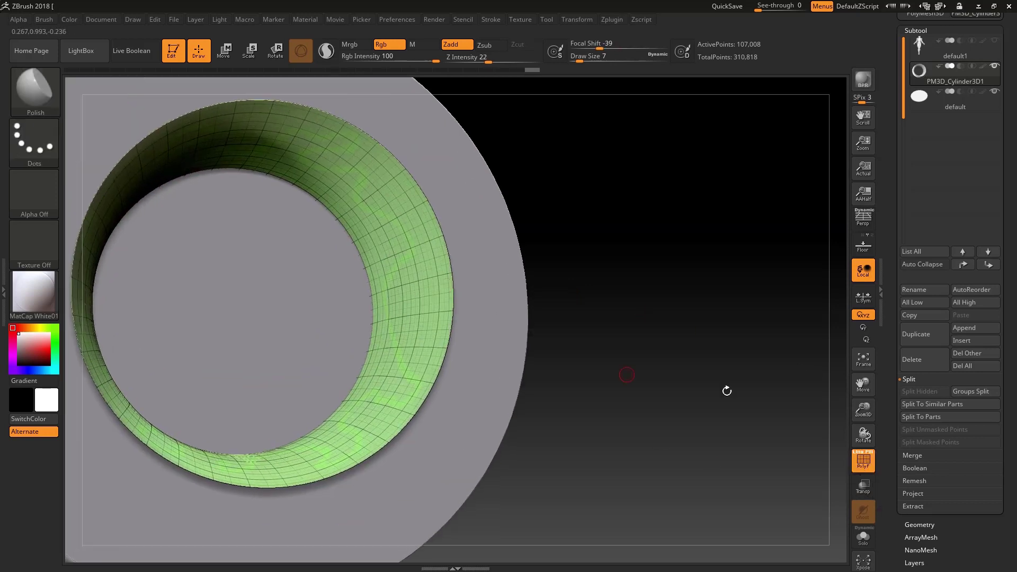
click(863, 460)
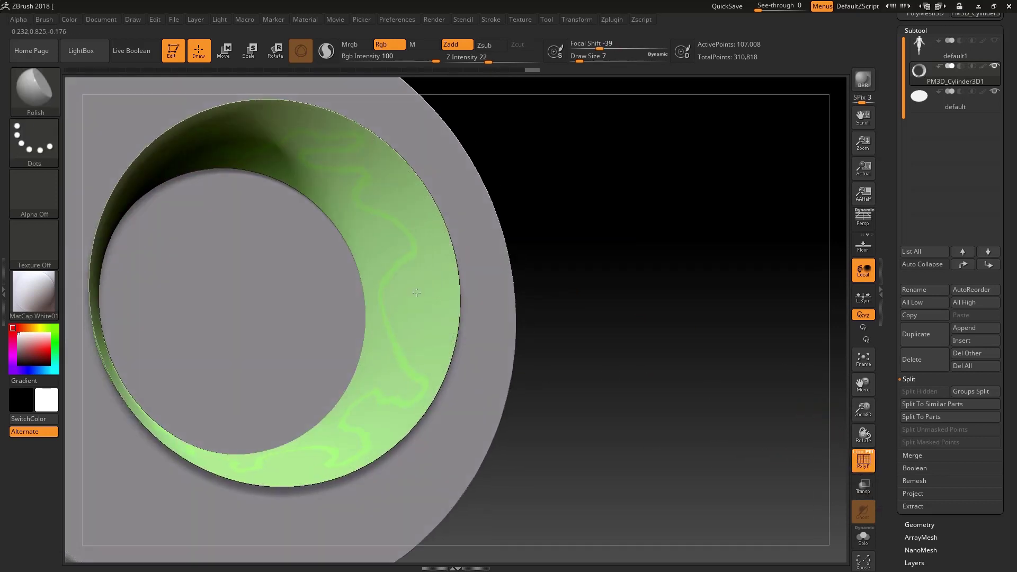
right_drag(436, 288, 417, 283)
Step: Hide the wavy strip polygroup so slots cut through the wall, about 102,000 points
key(ctrl+shift)
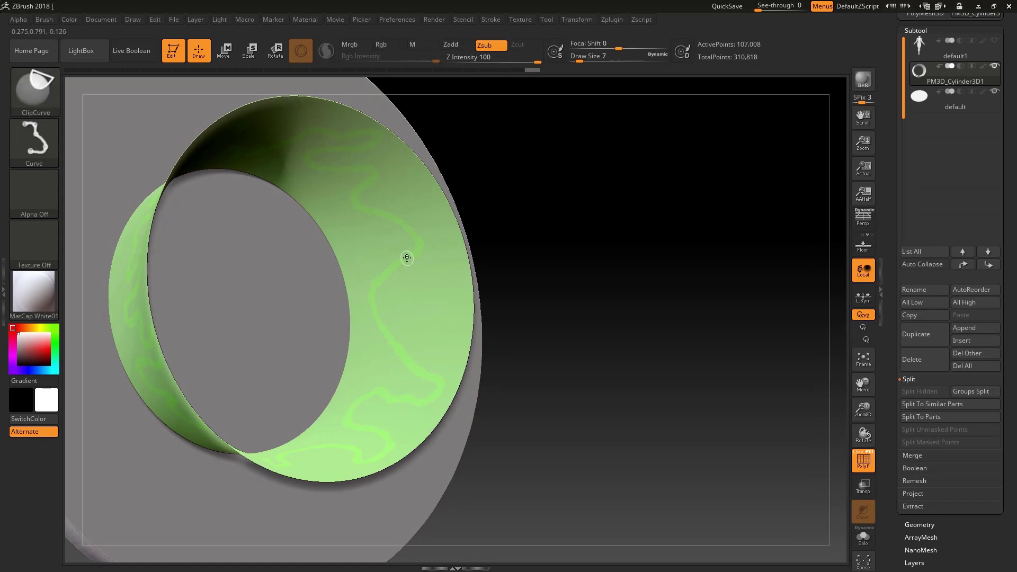
ctrl+shift+click(408, 256)
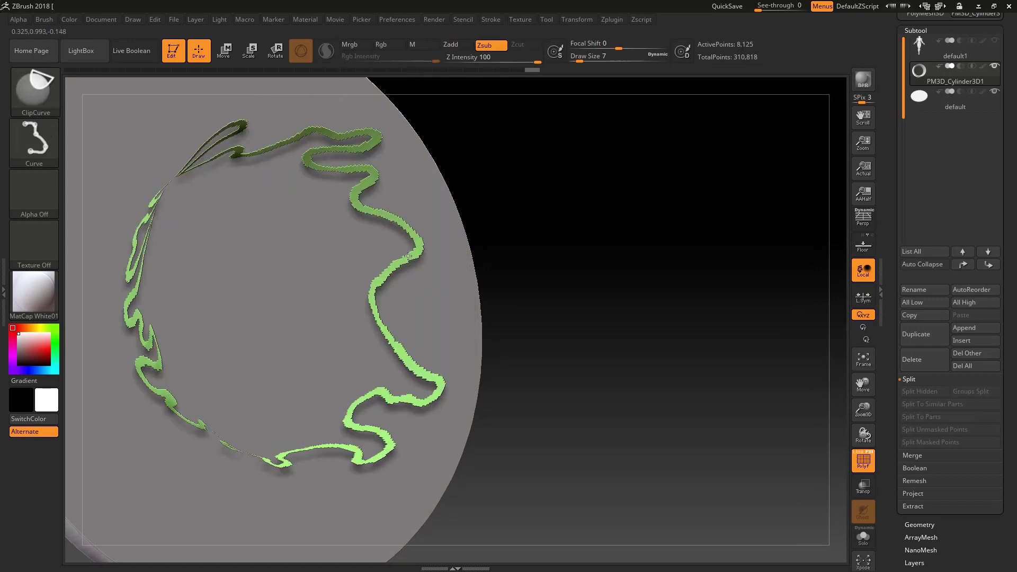
ctrl+shift+click(628, 347)
mouse_move(628, 347)
mouse_down()
mouse_move(615, 305)
mouse_move(290, 180)
mouse_up()
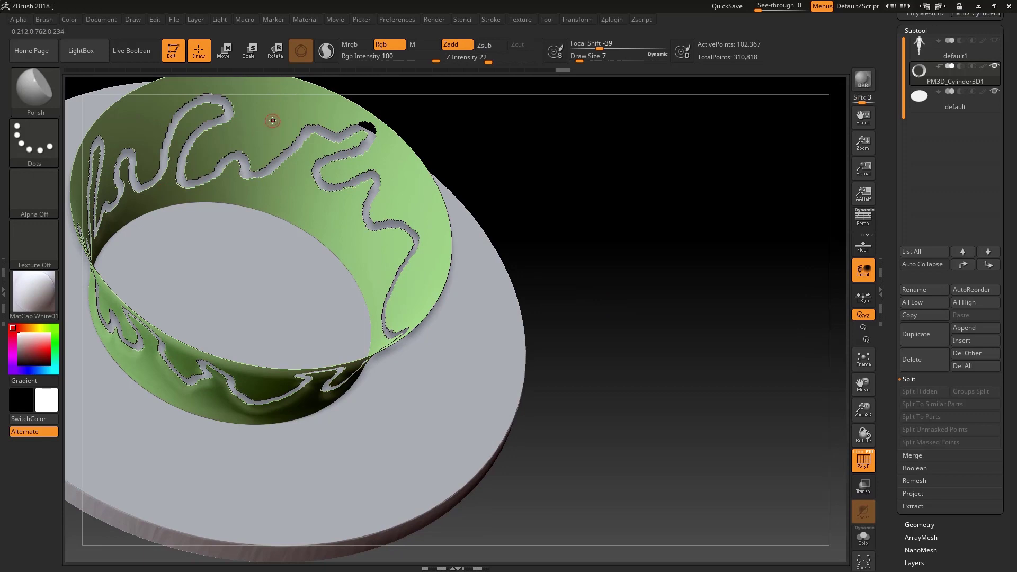
mouse_move(345, 245)
right_down()
mouse_move(322, 252)
mouse_move(503, 198)
right_up()
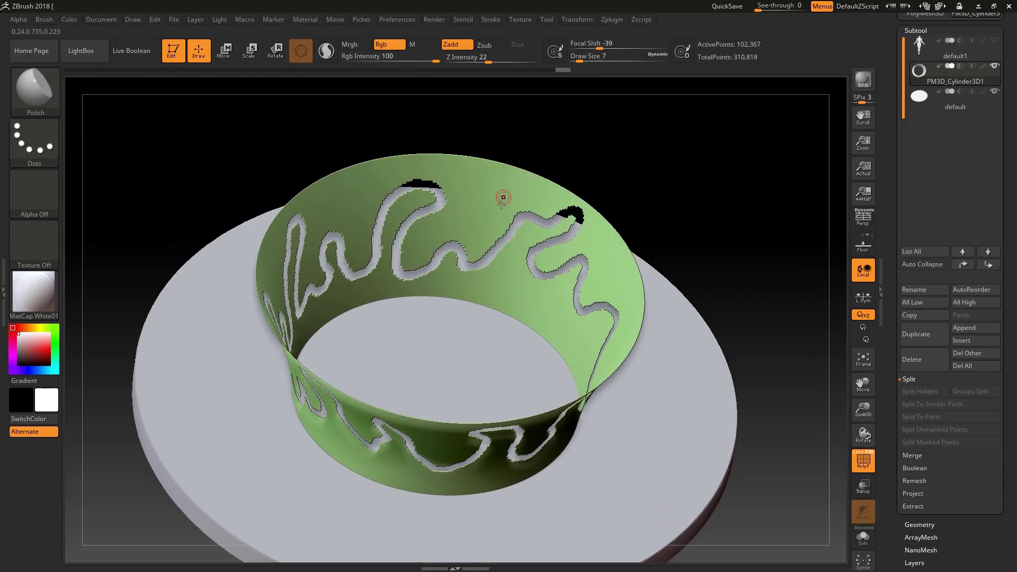
Step: Regroup the ring with Groups By Normals, unhide all, and isolate the jagged splash group
scroll(1009, 418, down, 5)
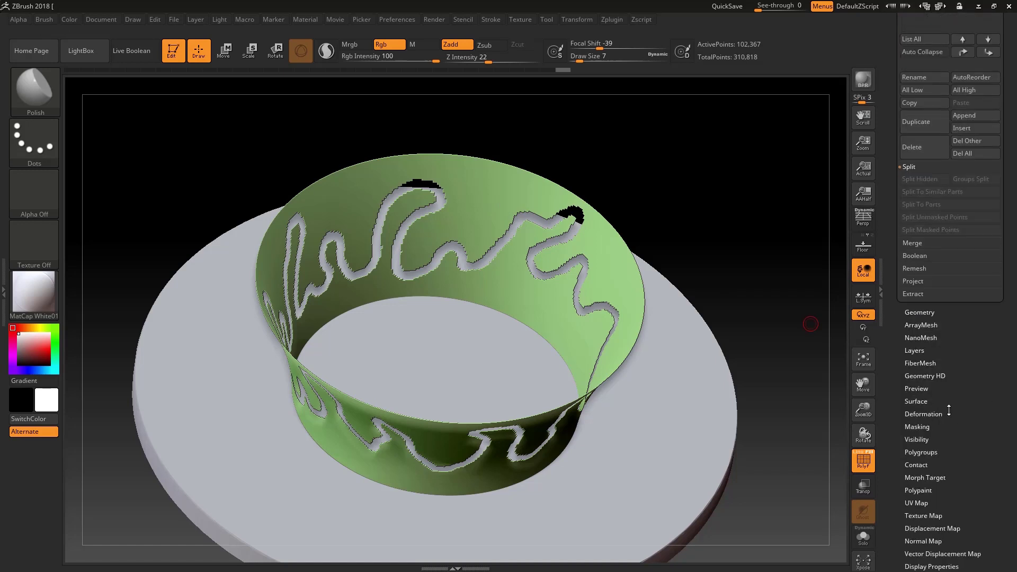
drag(518, 230, 510, 241)
scroll(926, 458, down, 1)
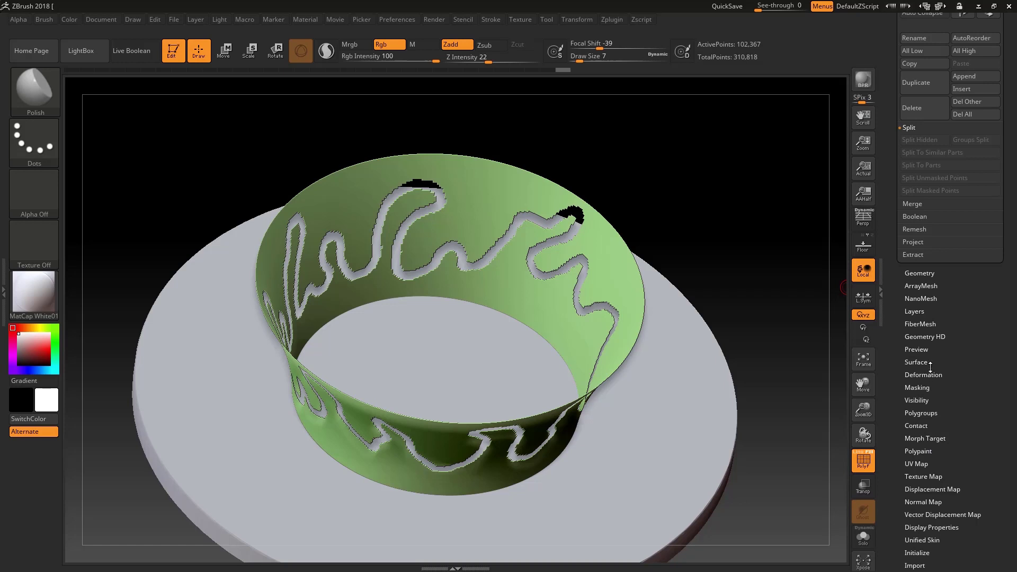
click(922, 413)
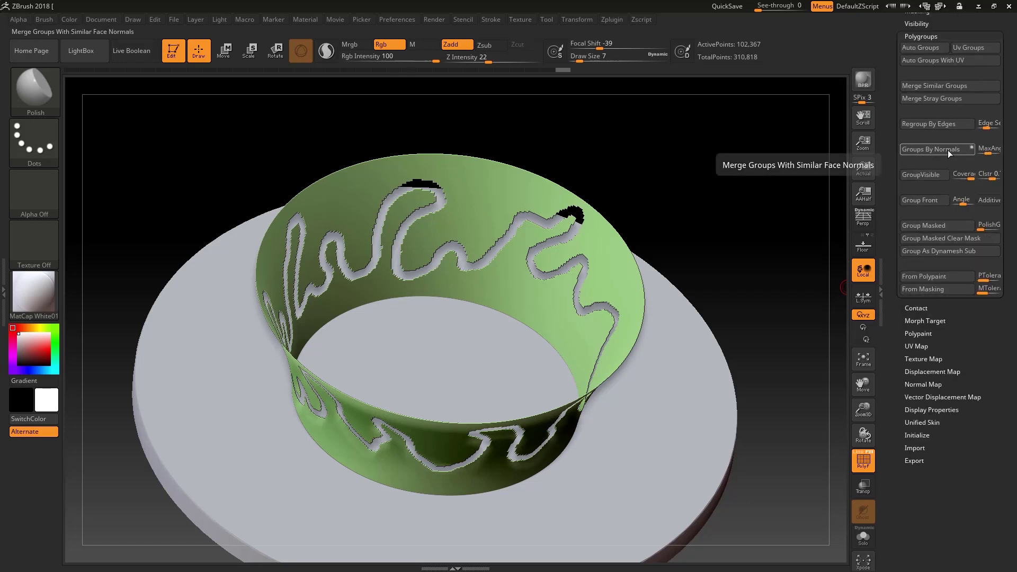
click(926, 149)
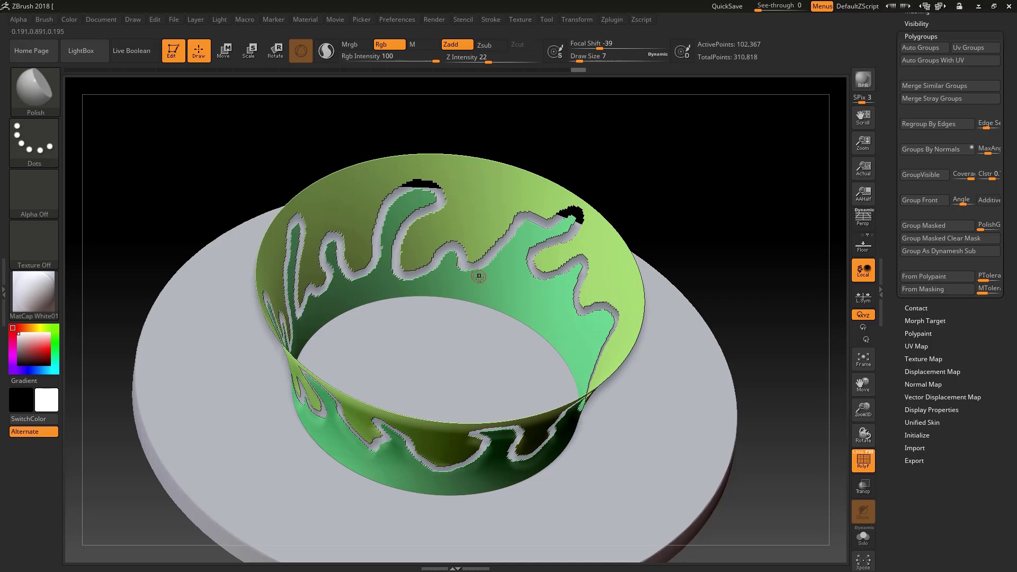
ctrl+shift+click(676, 235)
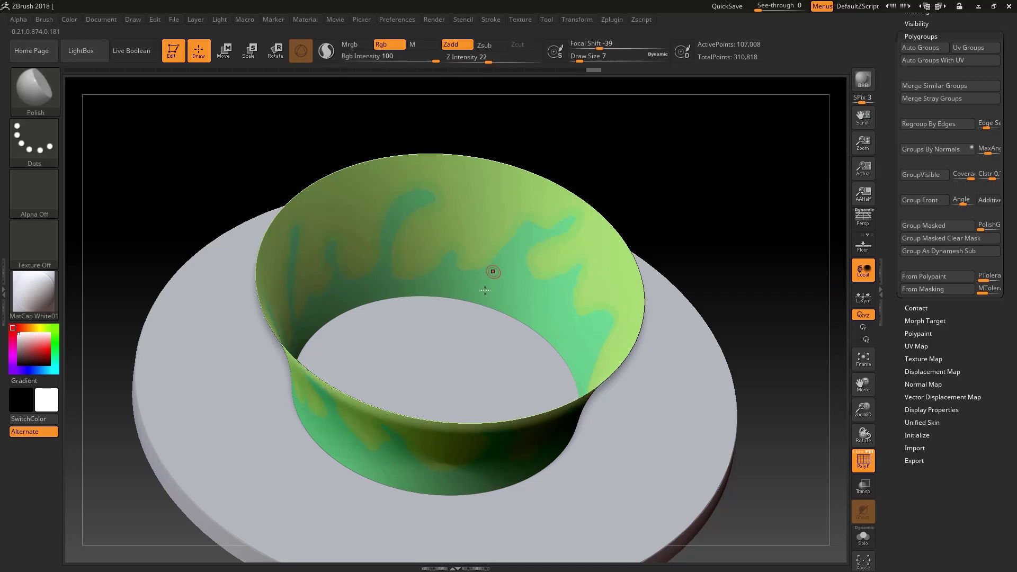
ctrl+shift+click(506, 288)
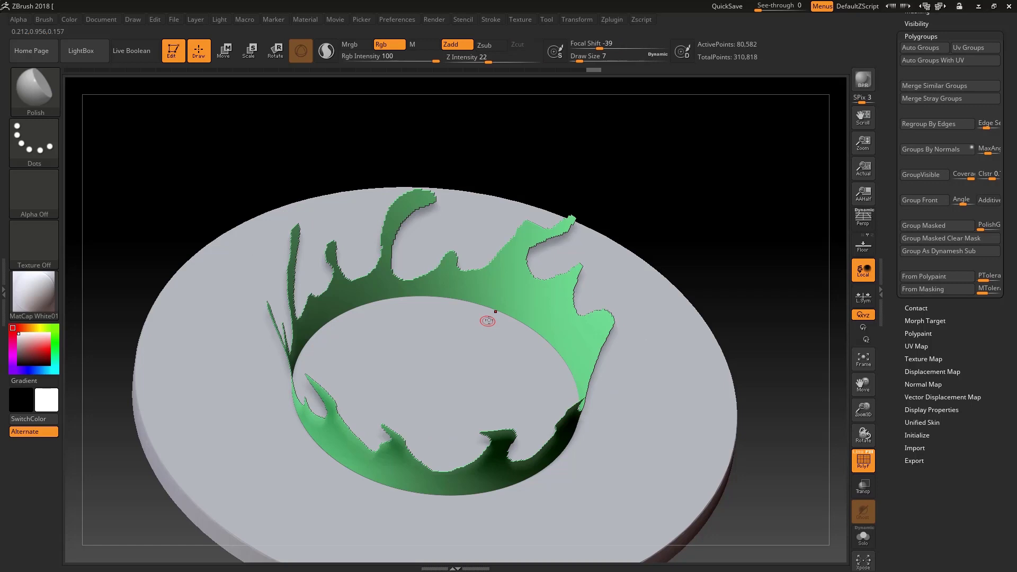
Step: Delete the hidden geometry and lower subdivision levels from the crown, leaving 284,392 points
scroll(913, 211, up, 1)
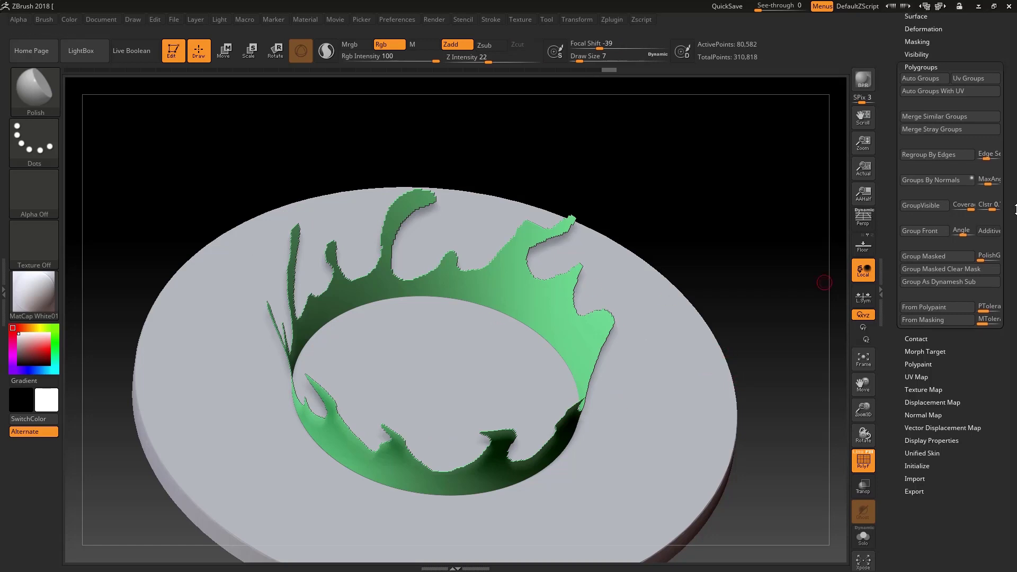
scroll(913, 212, up, 6)
scroll(913, 212, up, 3)
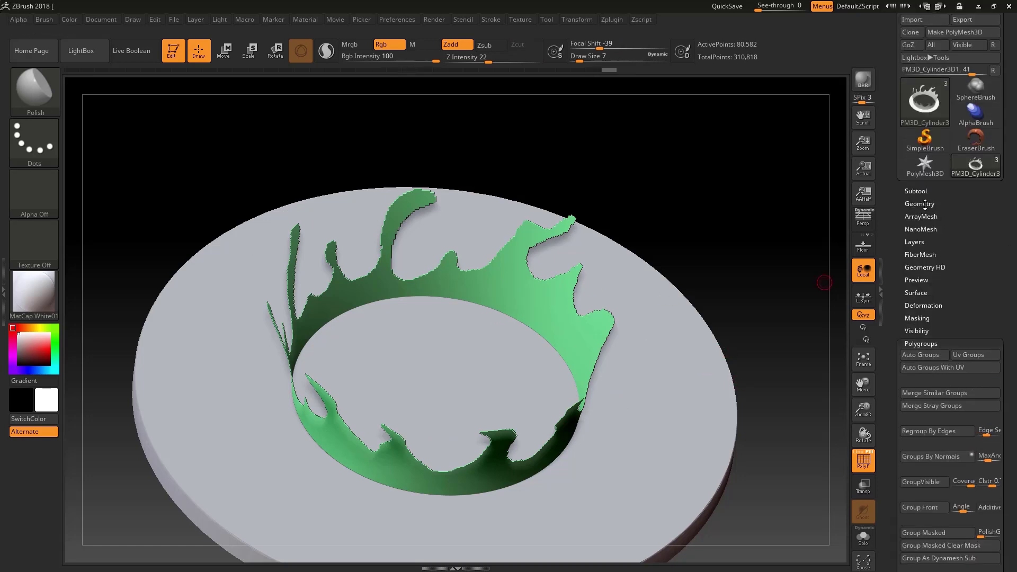
click(922, 204)
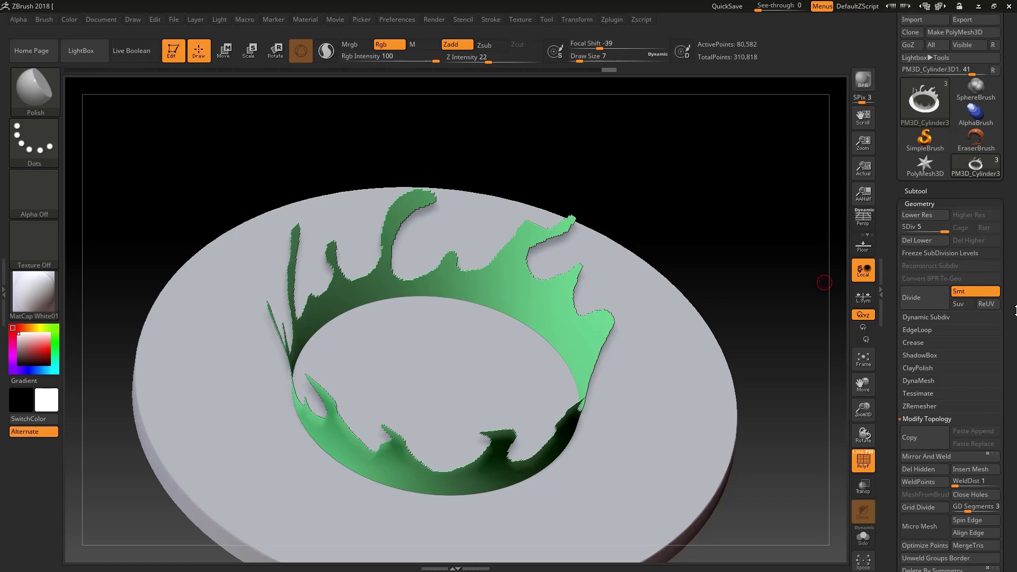
scroll(1014, 311, down, 2)
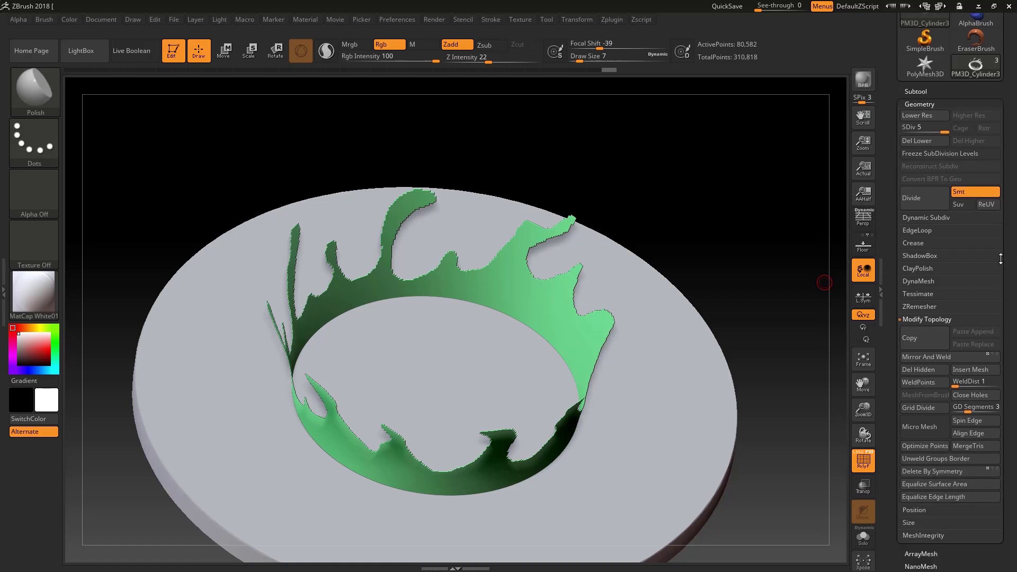
click(918, 371)
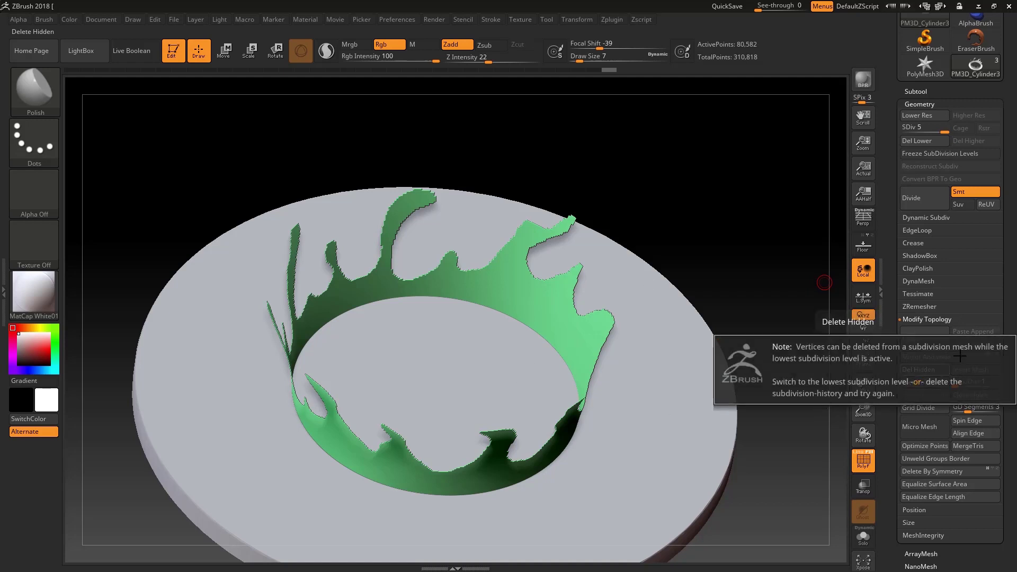
click(927, 143)
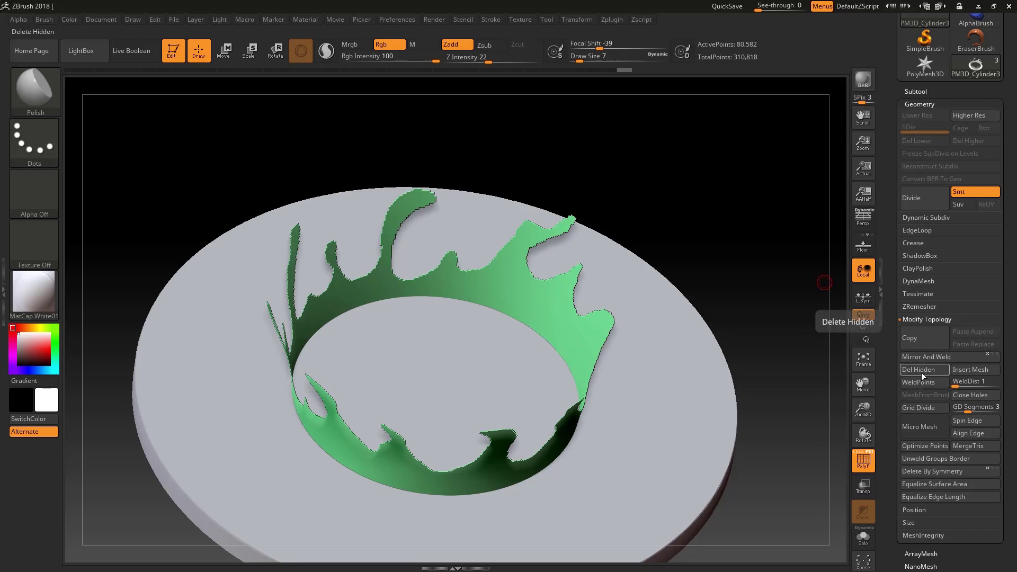
drag(617, 465, 604, 204)
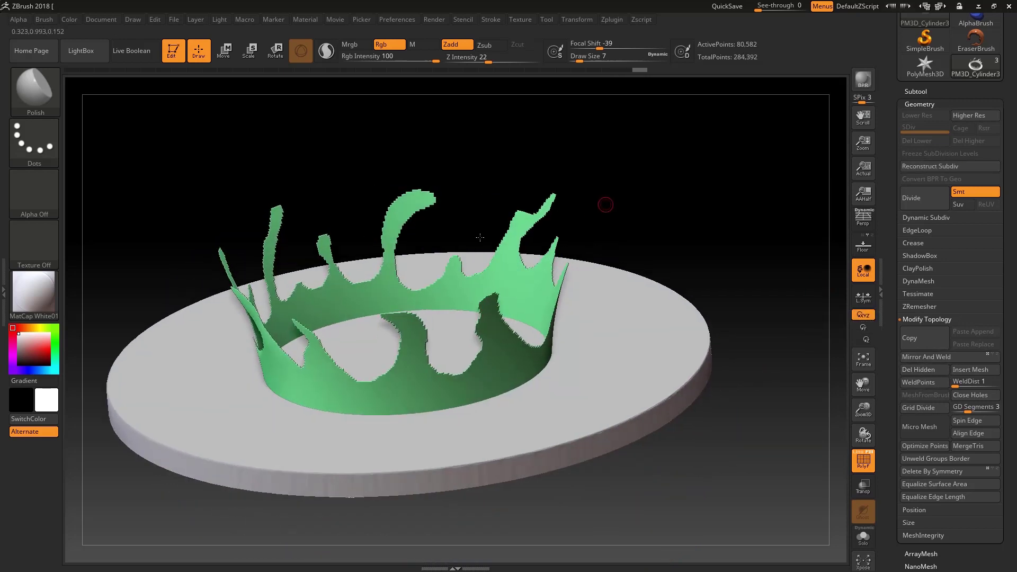
scroll(922, 183, up, 5)
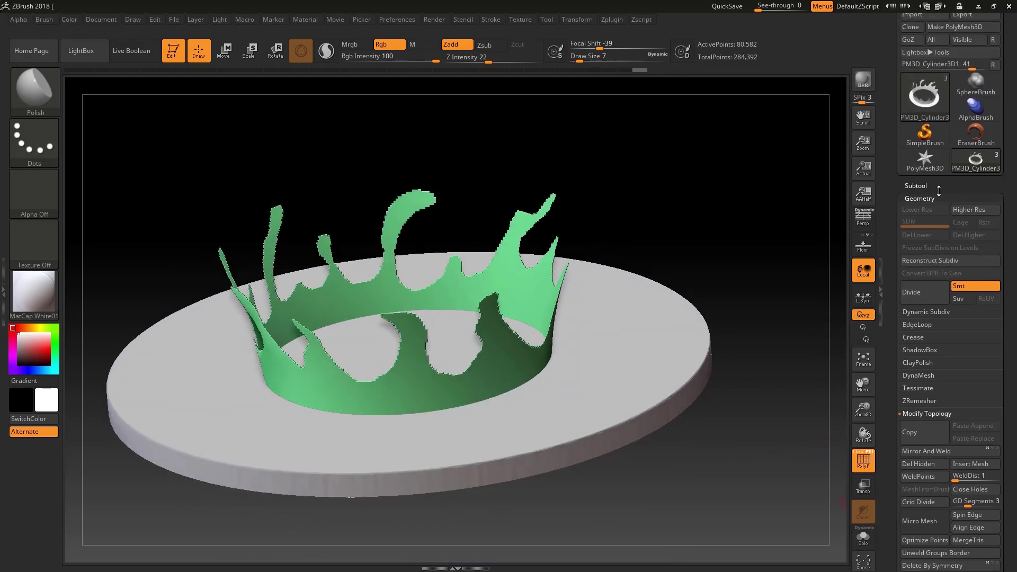
Step: Unhide the character figure subtool and orbit around her boots inside the splash crown
click(922, 183)
click(994, 196)
mouse_move(602, 206)
mouse_down()
mouse_move(609, 159)
mouse_move(683, 242)
mouse_up()
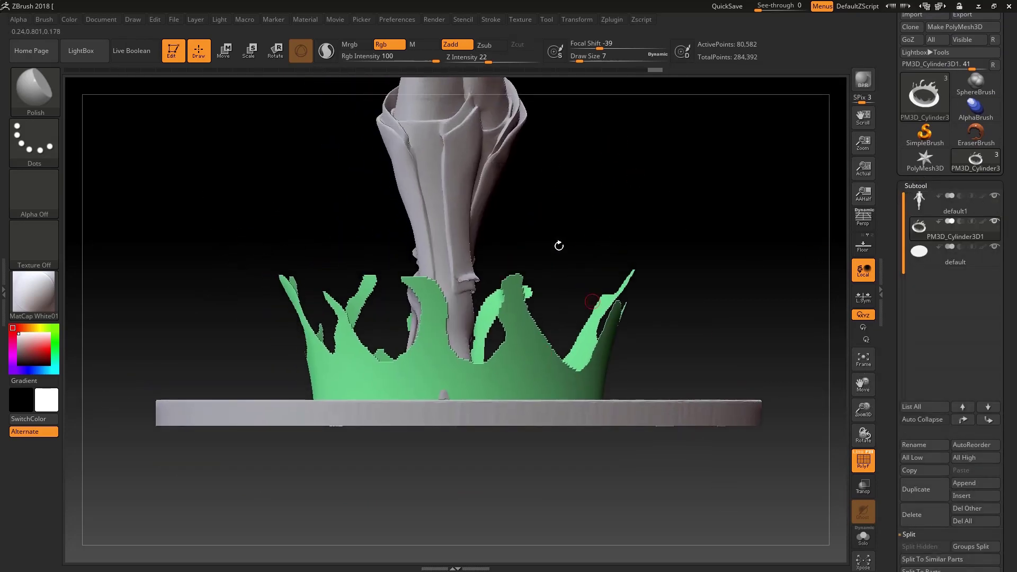
drag(608, 248, 617, 280)
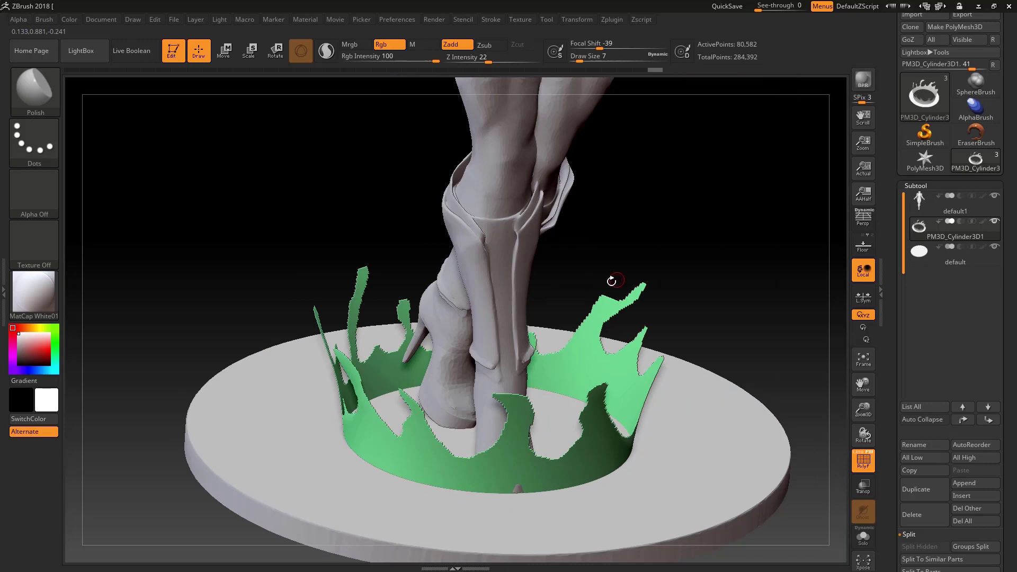
drag(630, 378, 642, 356)
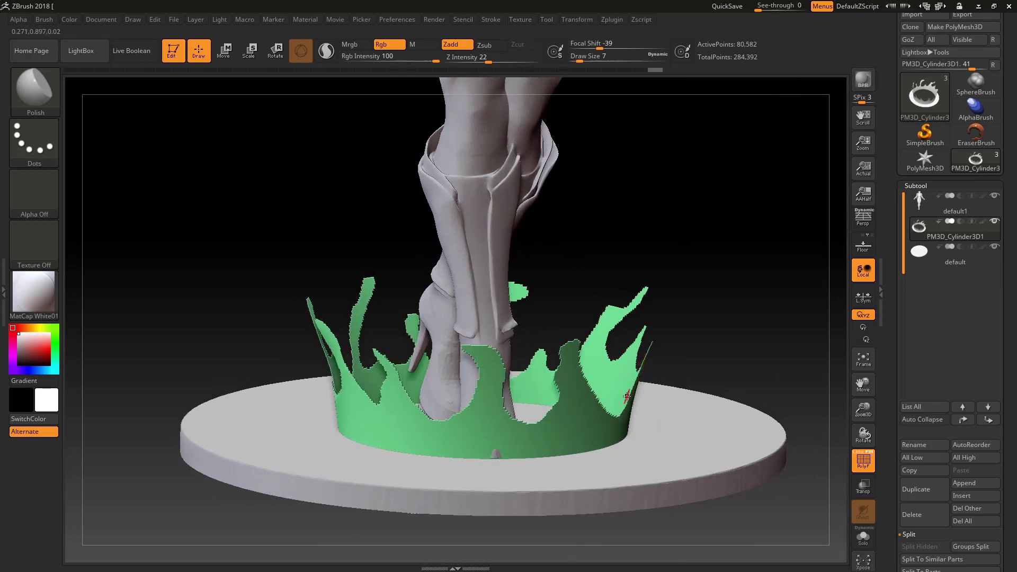
drag(644, 324, 578, 450)
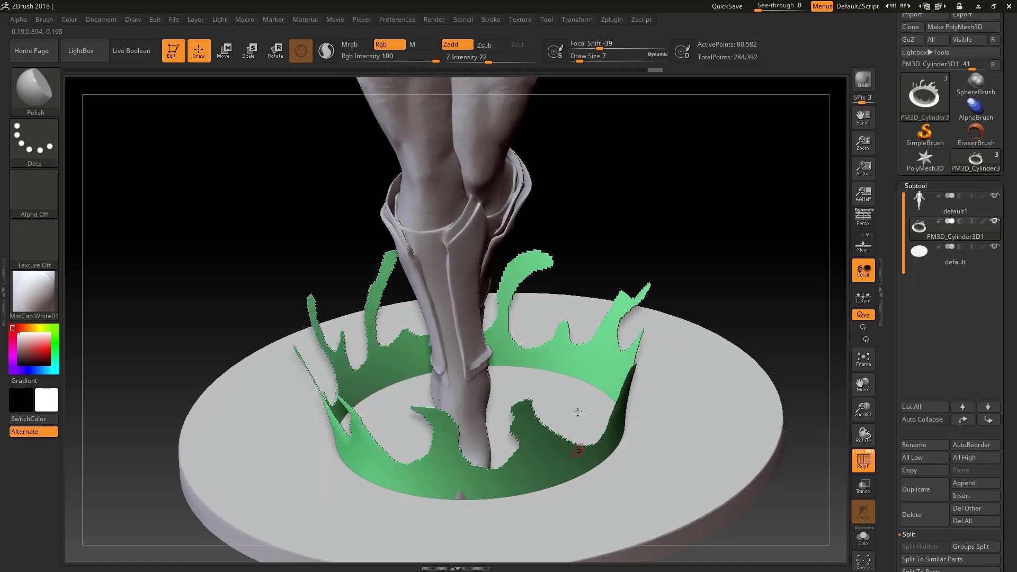
drag(604, 270, 602, 262)
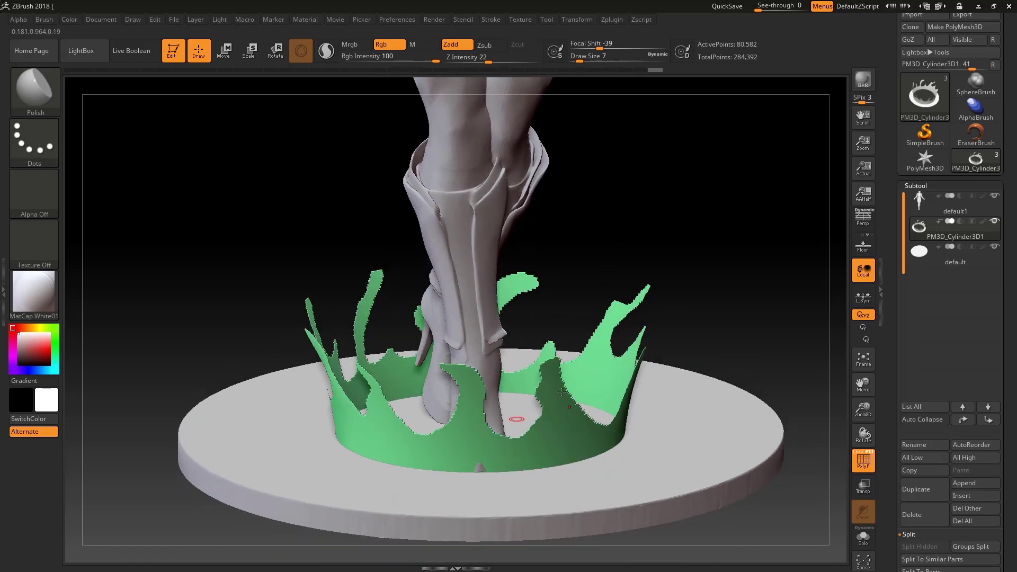
mouse_move(643, 296)
mouse_down()
mouse_move(669, 337)
mouse_move(658, 271)
mouse_move(618, 316)
mouse_move(618, 291)
mouse_move(605, 329)
mouse_up()
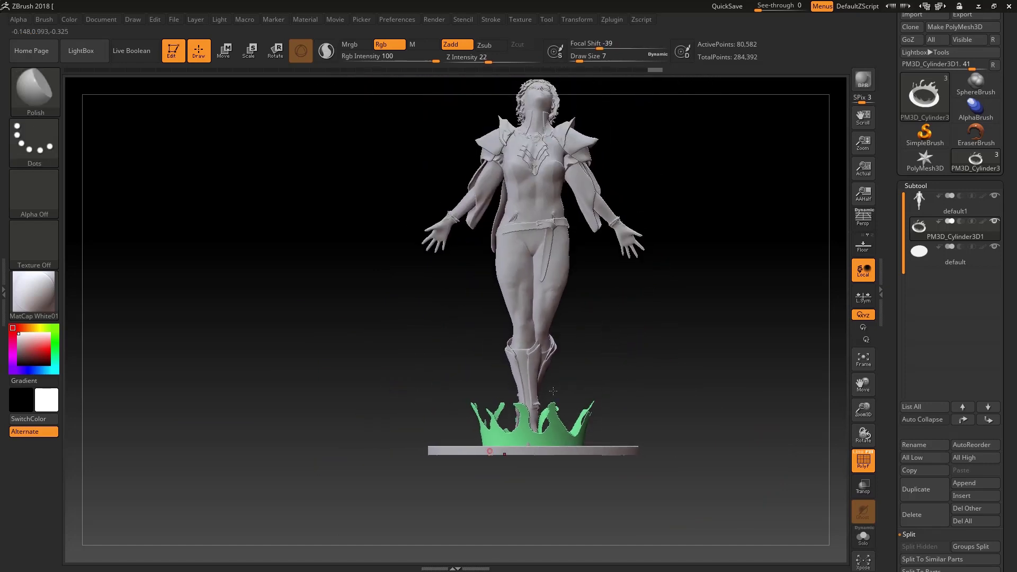
mouse_move(629, 415)
mouse_down()
mouse_move(647, 341)
mouse_move(652, 357)
mouse_move(613, 328)
mouse_up()
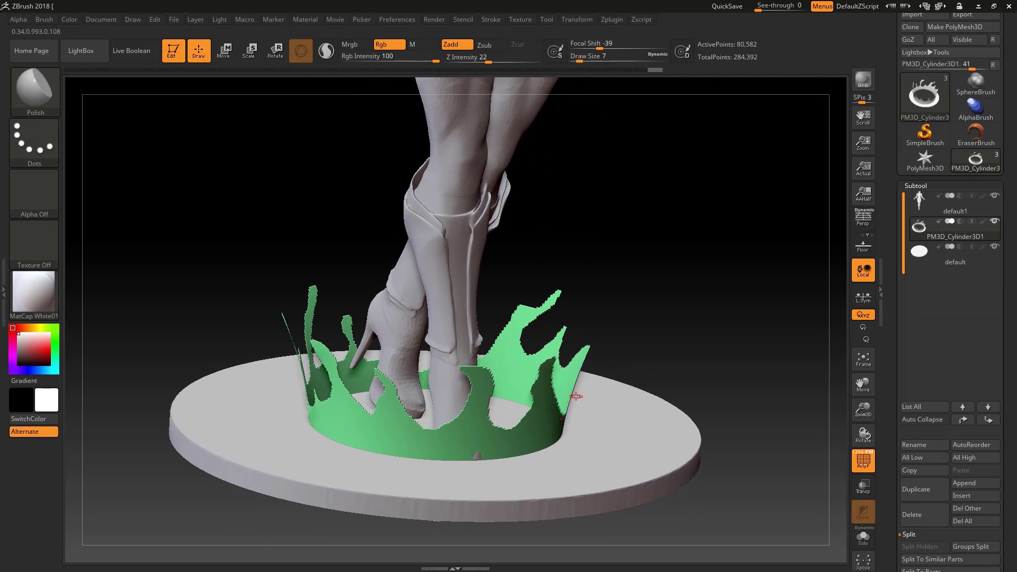
Step: Store the crown's current shape as a morph target with StoreMT
scroll(1006, 265, down, 5)
scroll(1008, 271, down, 5)
scroll(1013, 273, down, 2)
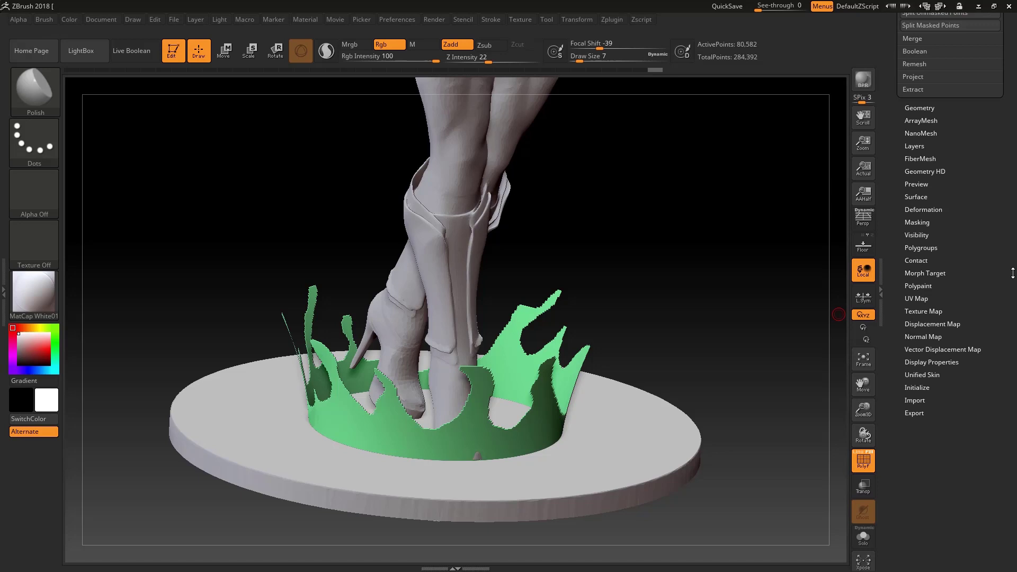
click(928, 273)
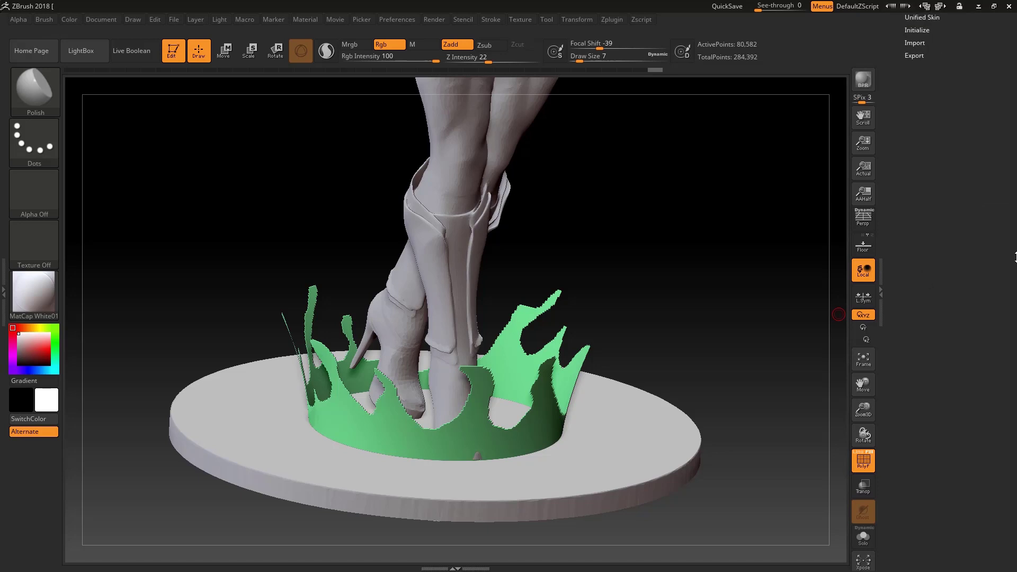
scroll(1014, 268, up, 3)
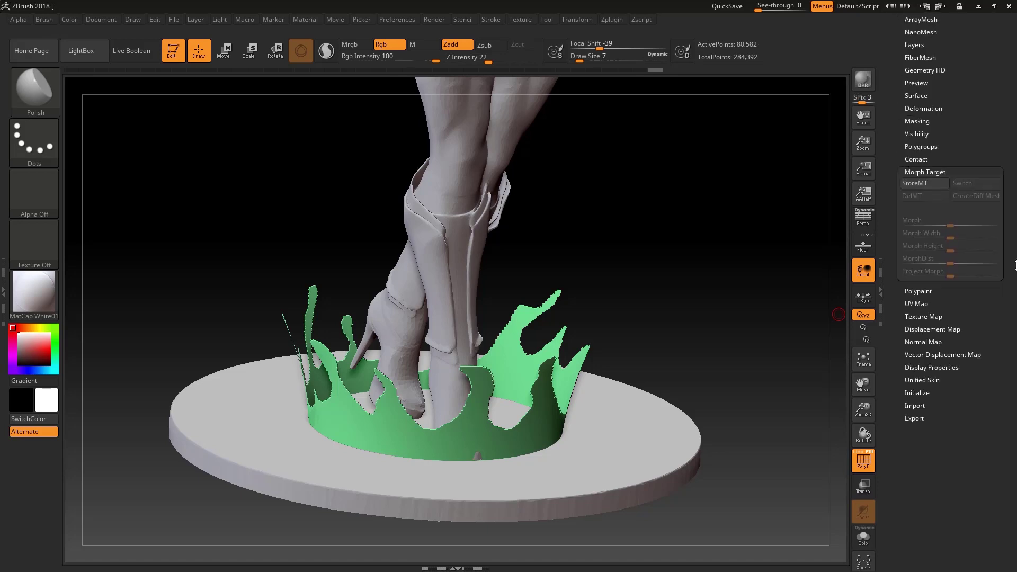
click(918, 184)
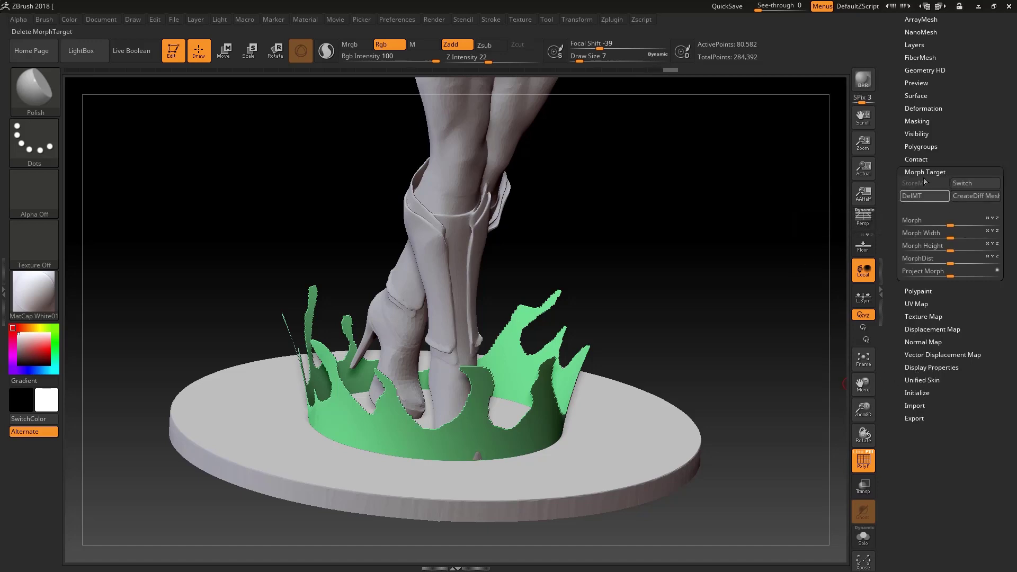
Step: Inflate the crown outward by 20 in Deformation and orbit to check it
click(923, 108)
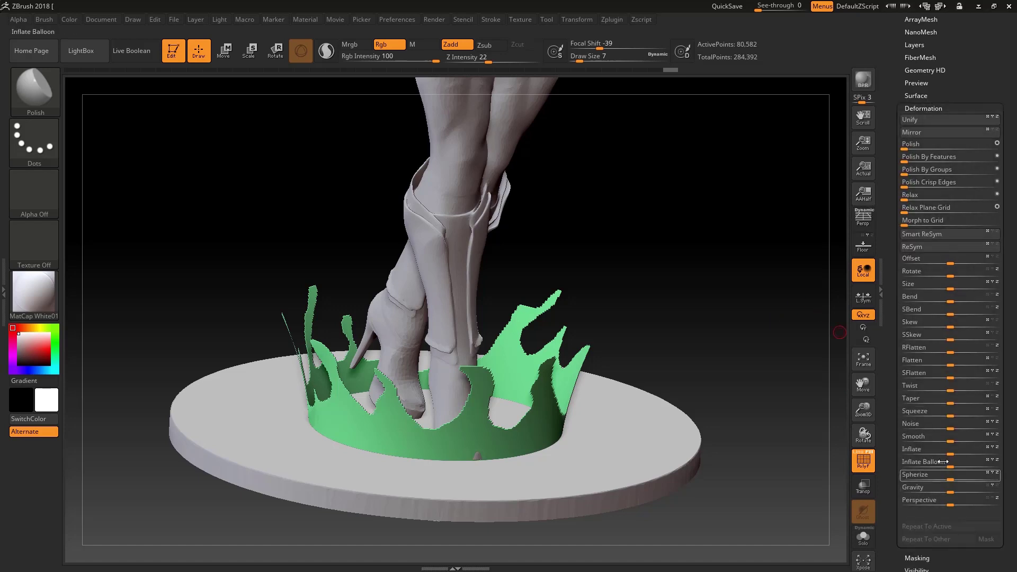
drag(950, 454, 961, 453)
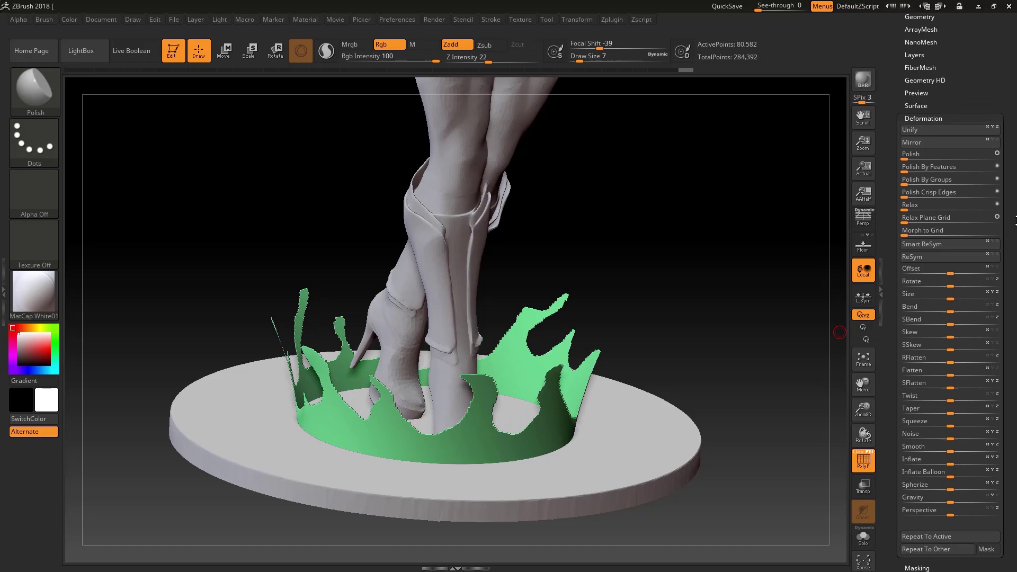
scroll(1011, 251, up, 3)
scroll(1012, 251, up, 1)
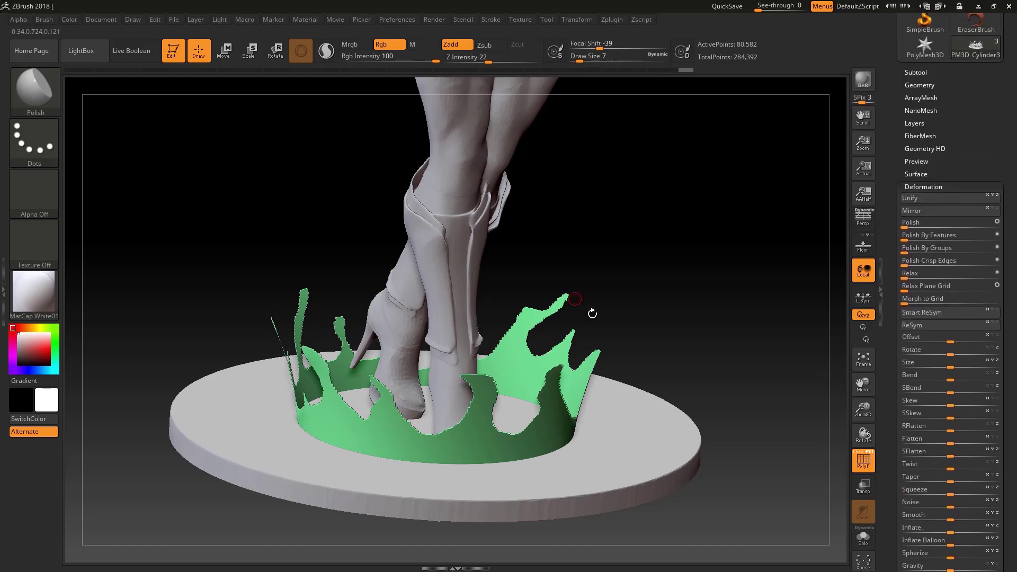
drag(592, 313, 275, 374)
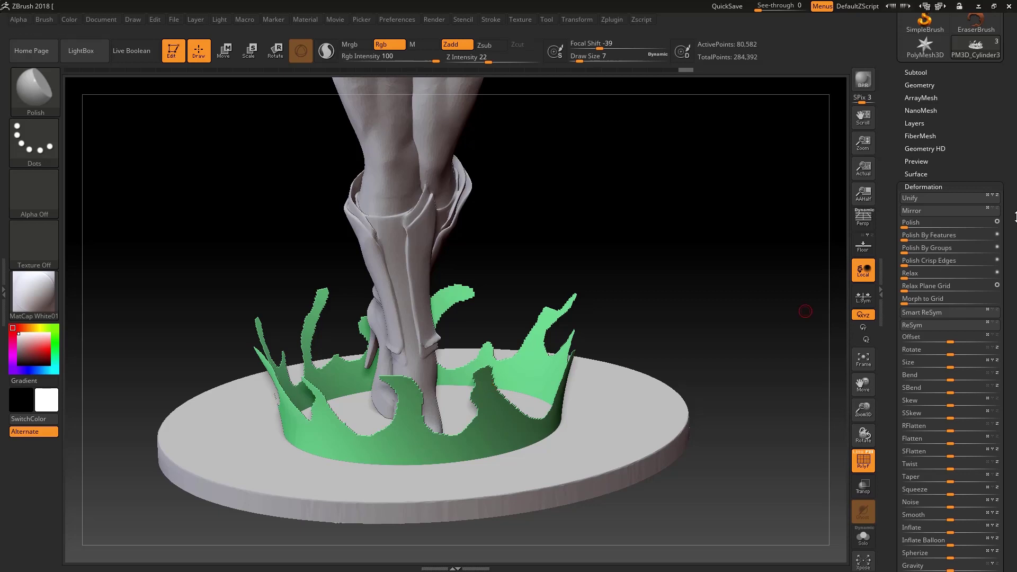
scroll(905, 402, down, 5)
scroll(905, 402, down, 5)
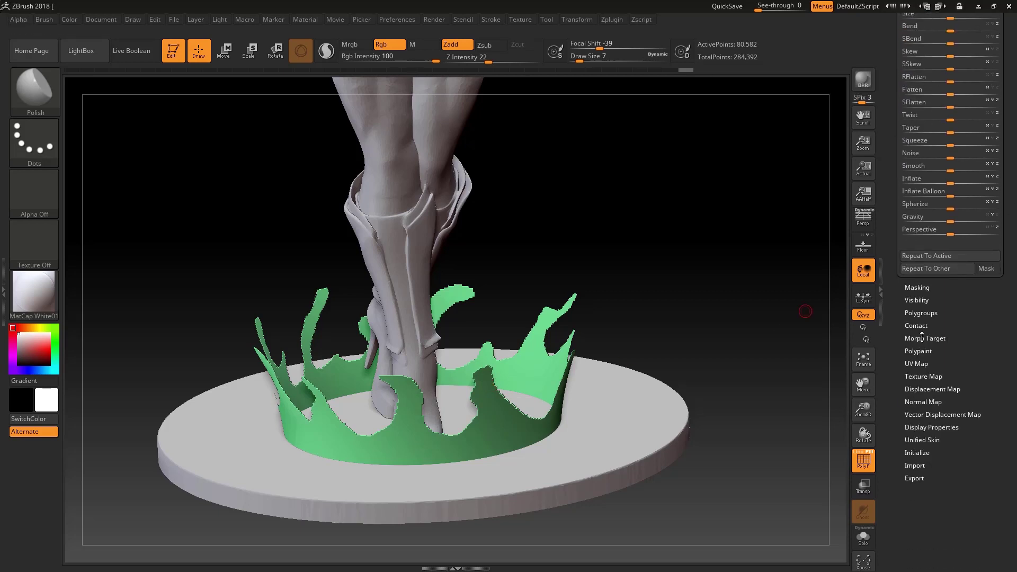
Step: Build a difference mesh from the inflated crown with CreateDiff Mesh
click(922, 338)
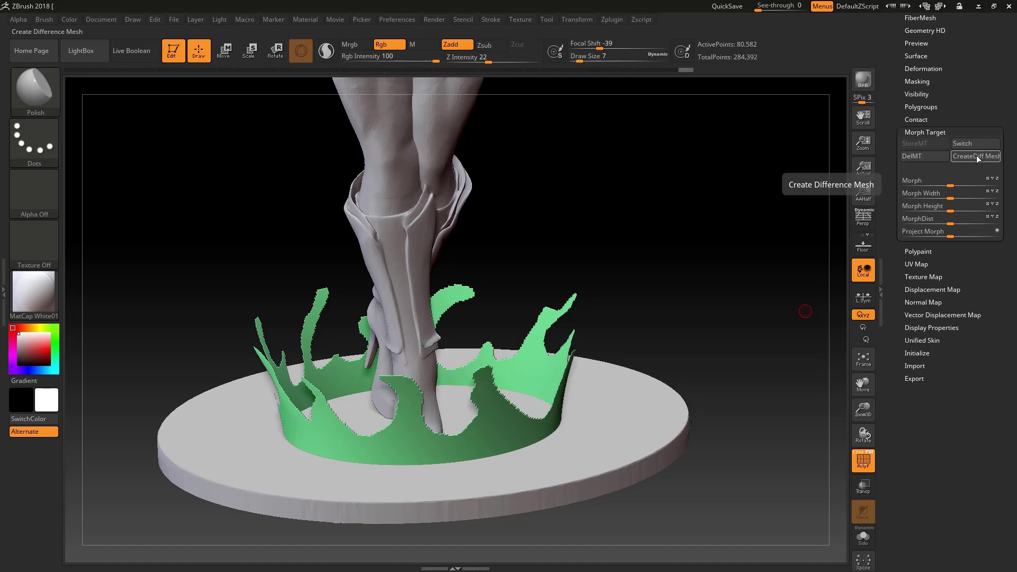
click(977, 155)
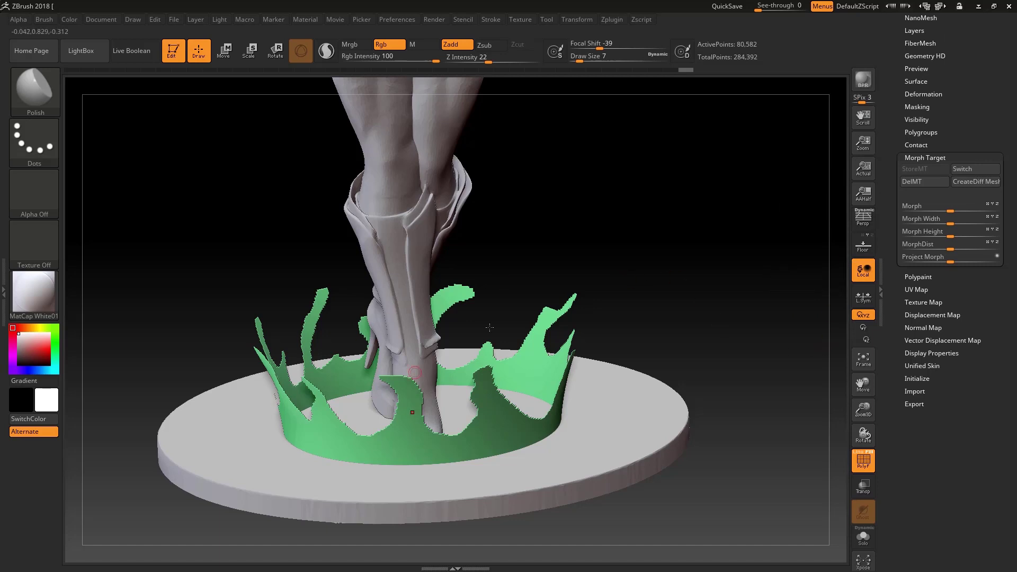
drag(1015, 118, 1015, 229)
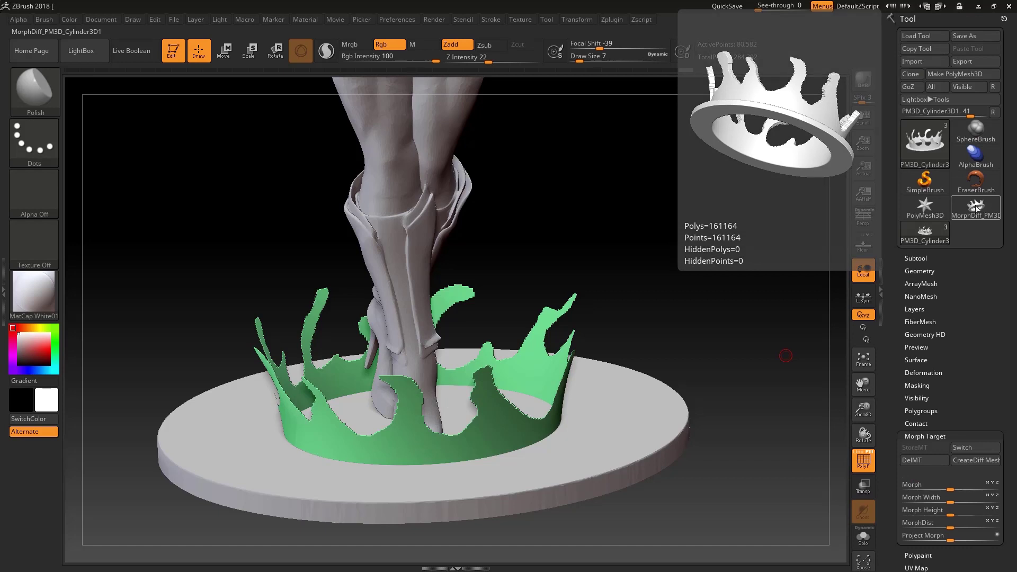
Step: Append the morph-difference mesh to the model as a new subtool
click(904, 259)
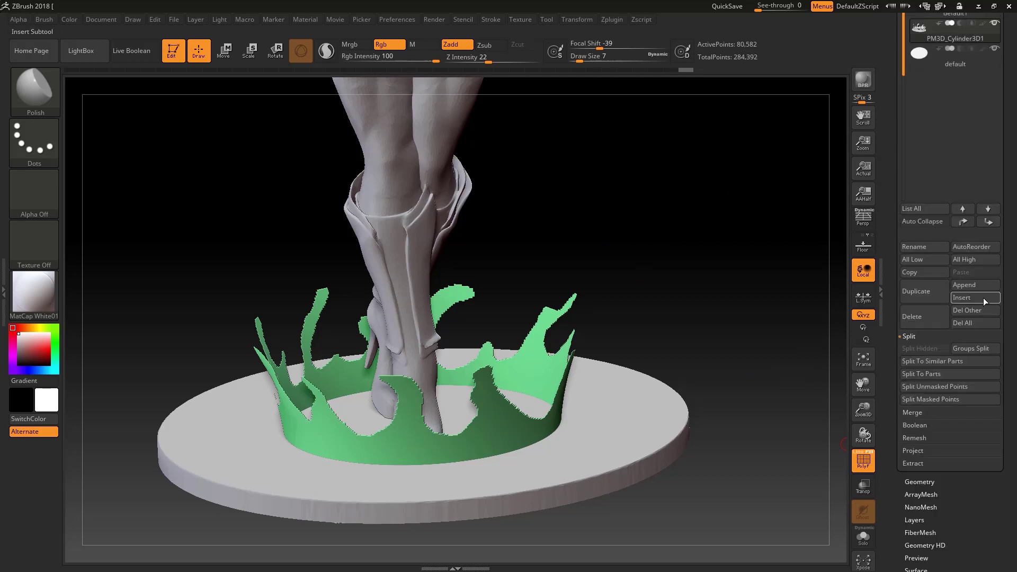
click(983, 297)
click(968, 288)
mouse_move(812, 321)
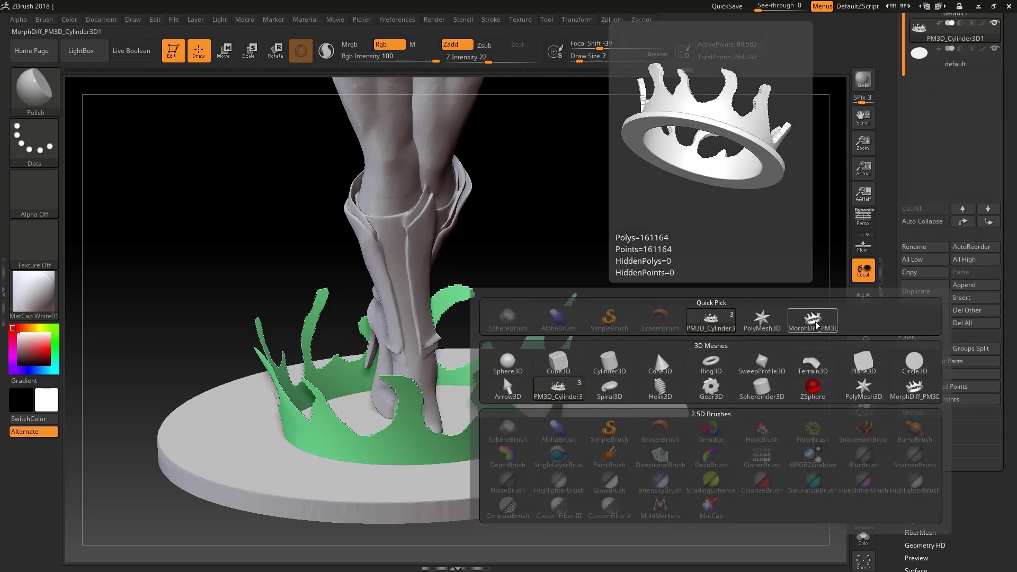
click(815, 322)
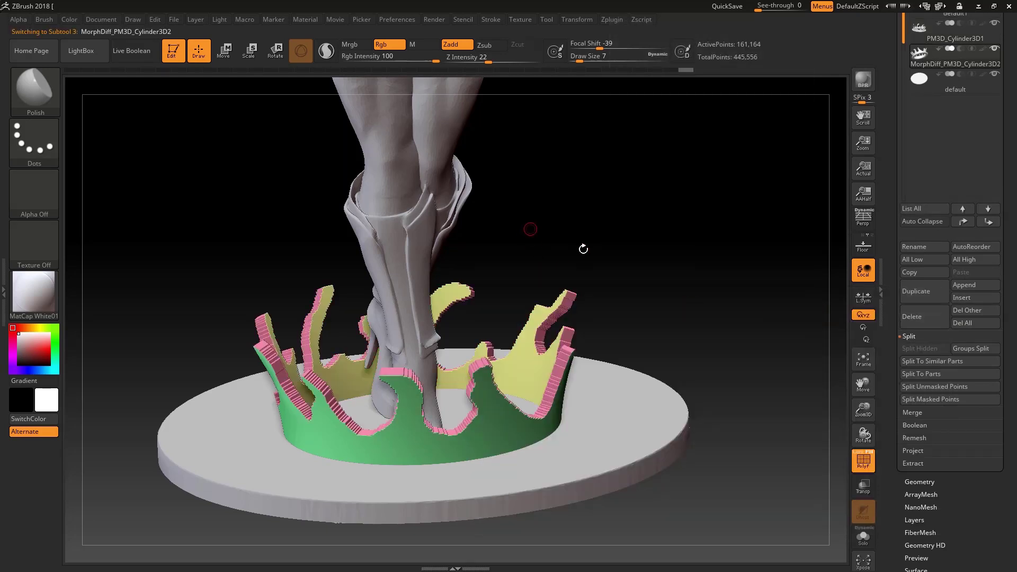
Step: Hide the original thin crown subtool and orbit to view the thickened crown
scroll(1006, 148, up, 3)
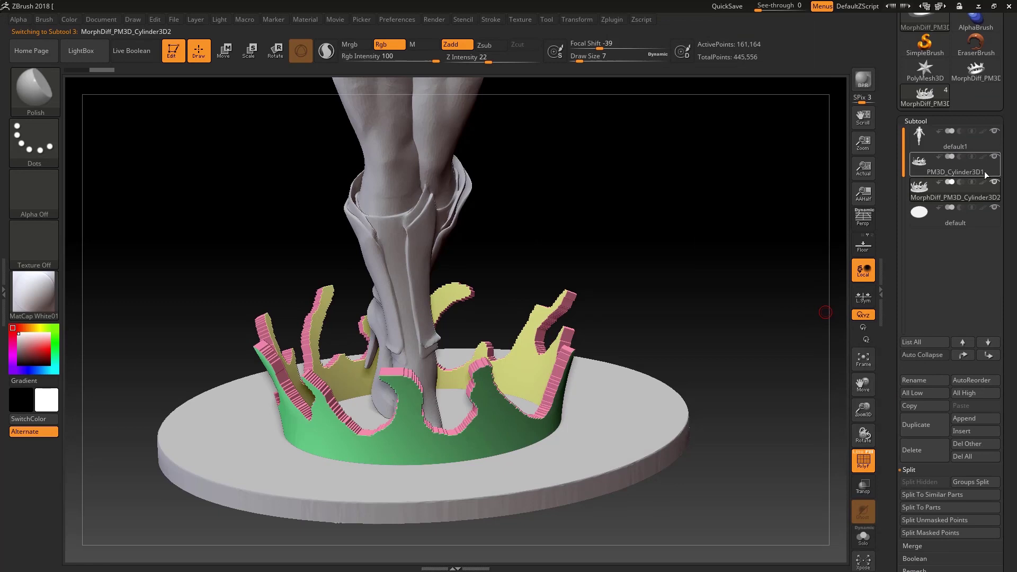
mouse_move(953, 163)
click(995, 158)
drag(768, 238, 763, 209)
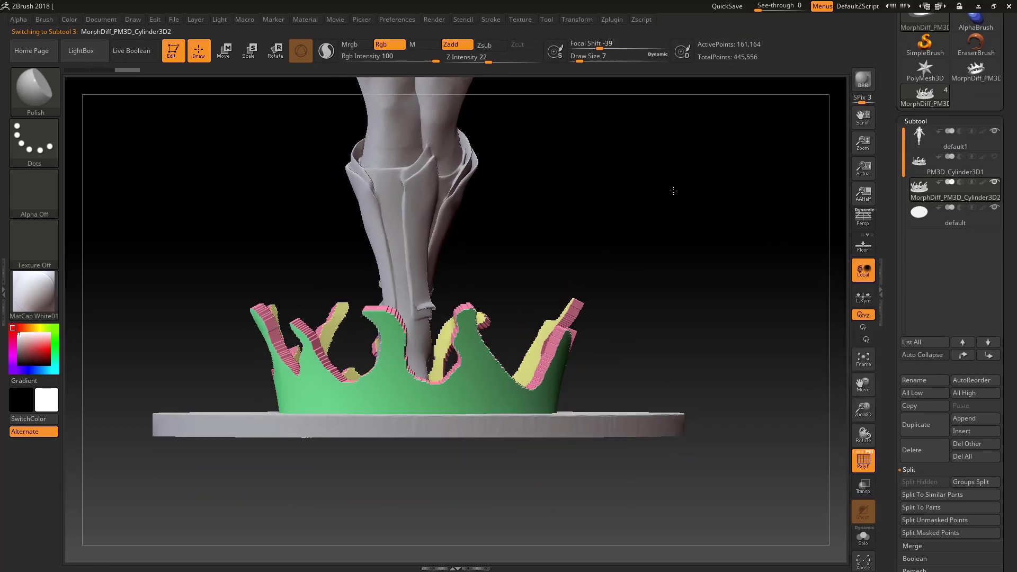
drag(672, 190, 667, 197)
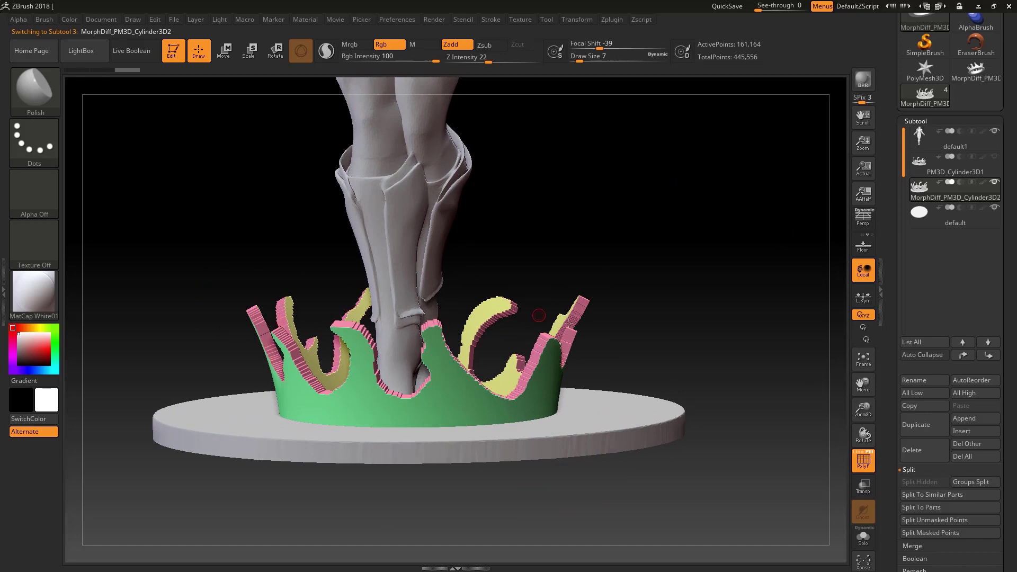
drag(589, 278, 574, 256)
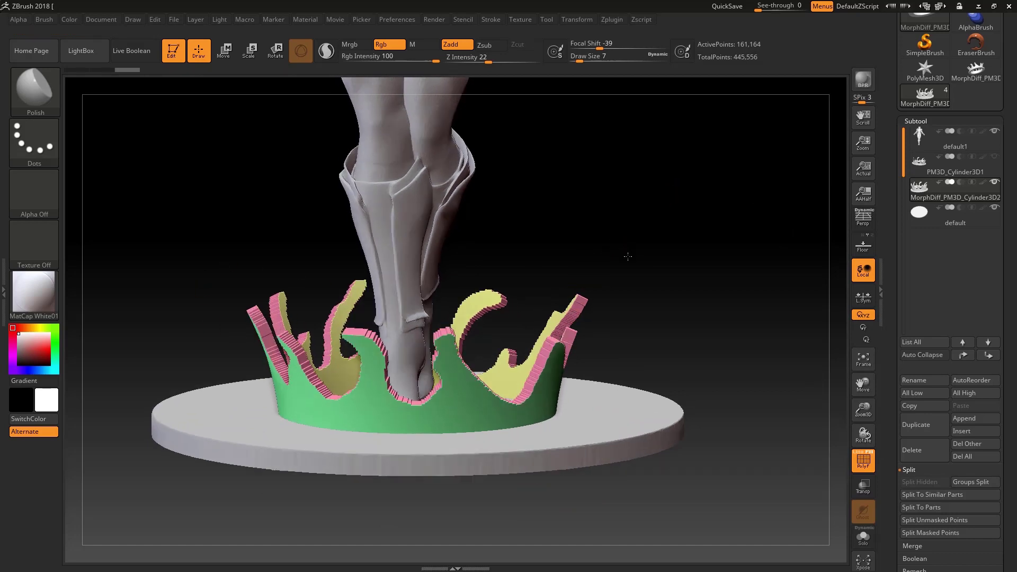
ctrl+right_drag(565, 361, 569, 320)
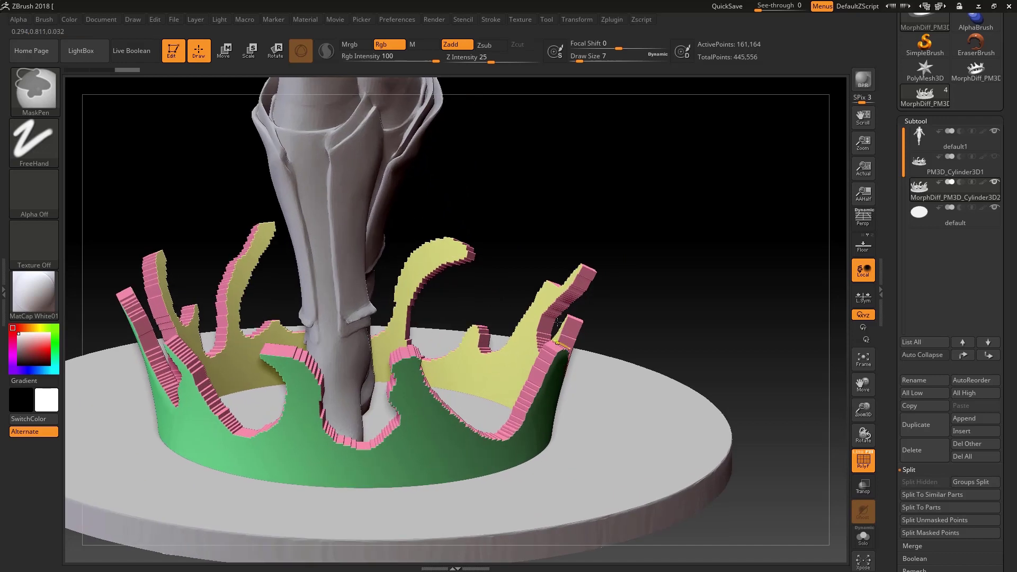
scroll(1015, 366, down, 5)
scroll(1015, 366, down, 1)
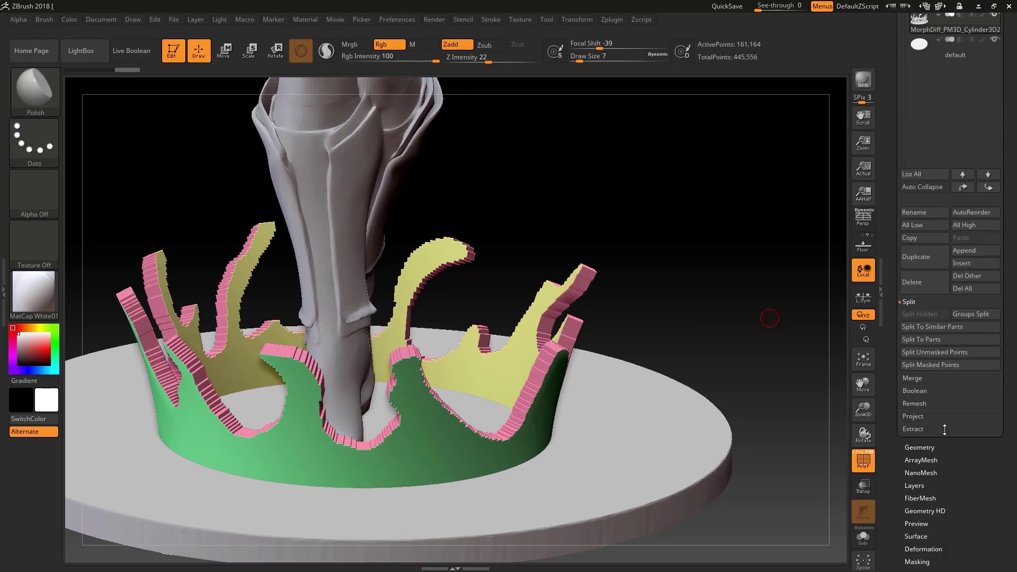
Step: DynaMesh the blocky crown at resolution 128 and orbit around the faceted result
click(924, 448)
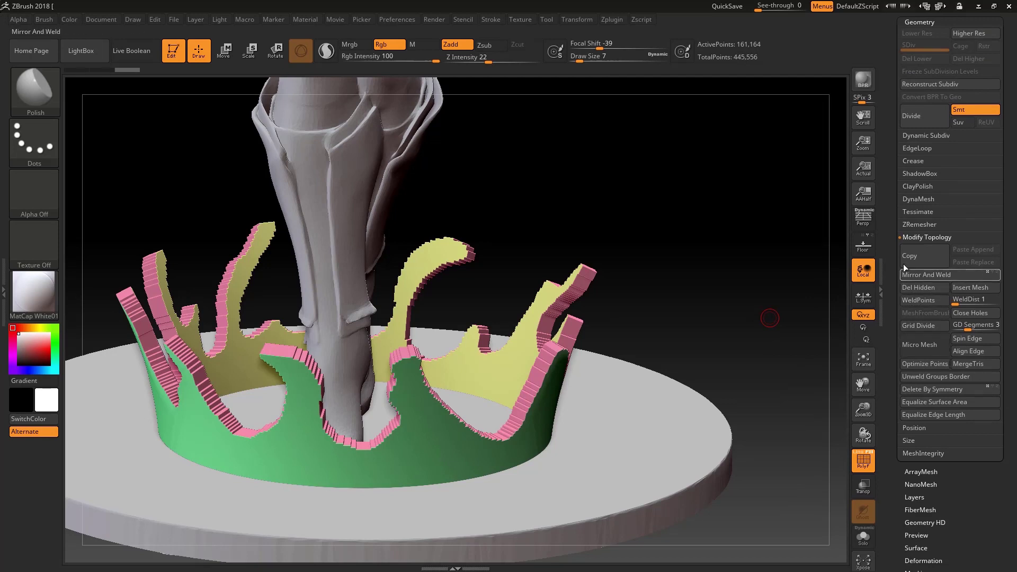
click(908, 236)
click(915, 199)
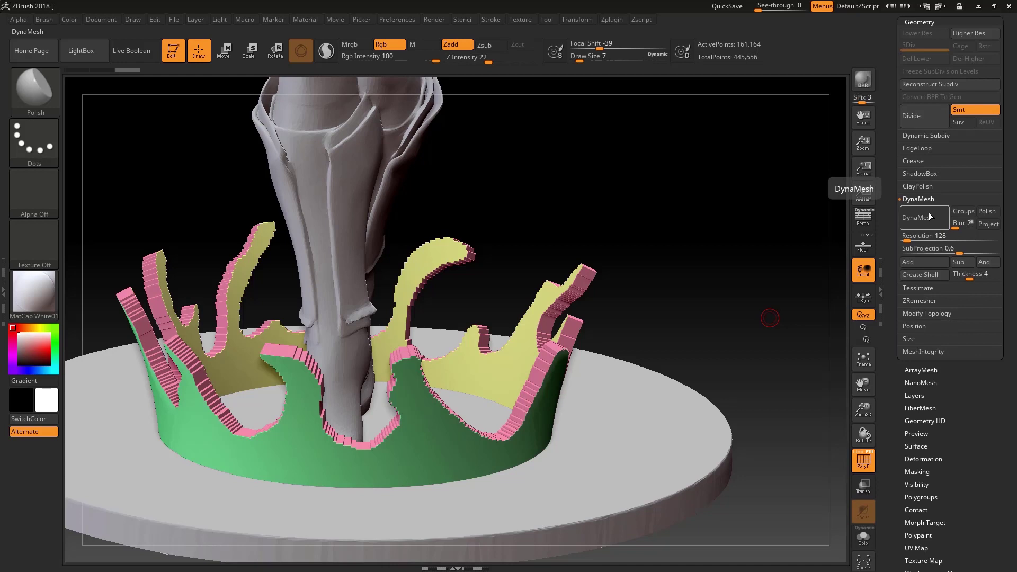
click(921, 218)
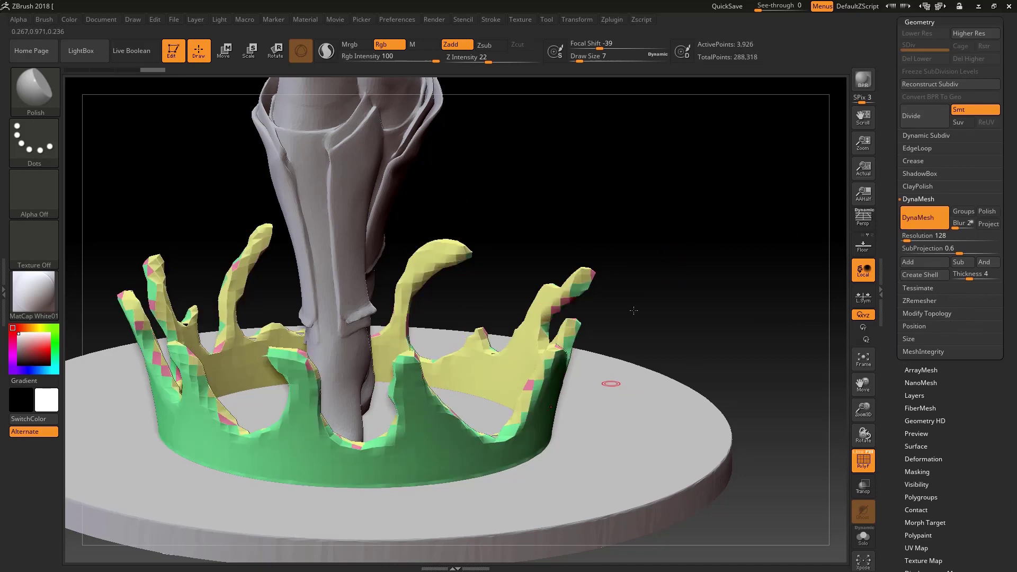
drag(628, 246, 524, 271)
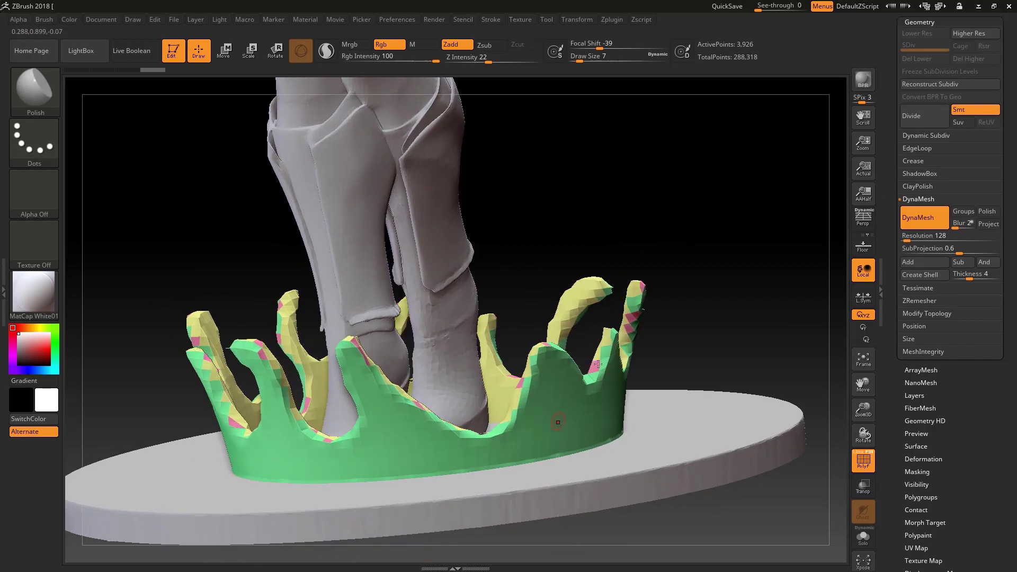
drag(597, 365, 532, 388)
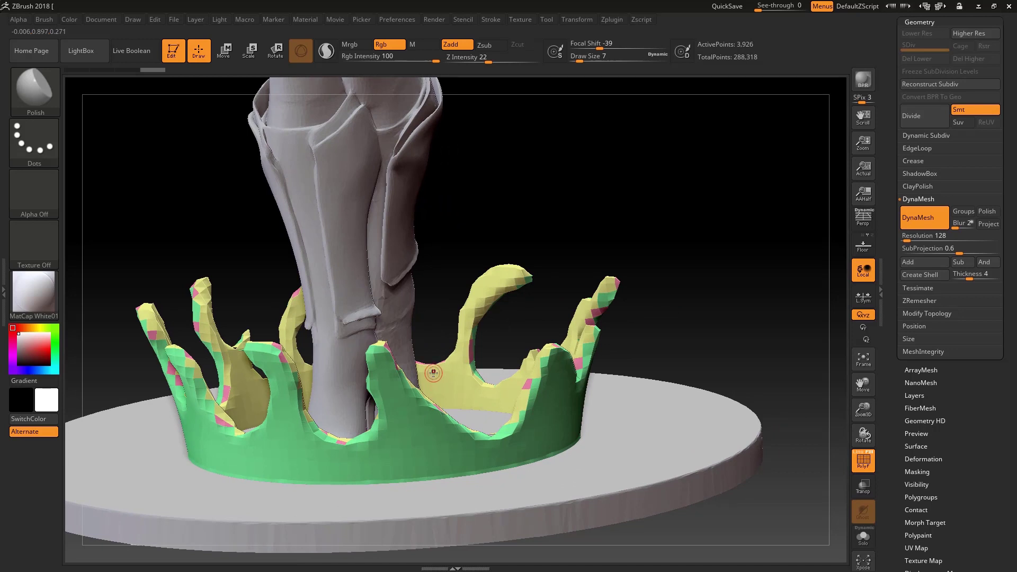
key(ctrl)
Step: Subdivide the crown to SDiv 3, hide polygroup colours, and orbit to inspect it
key(ctrl+d)
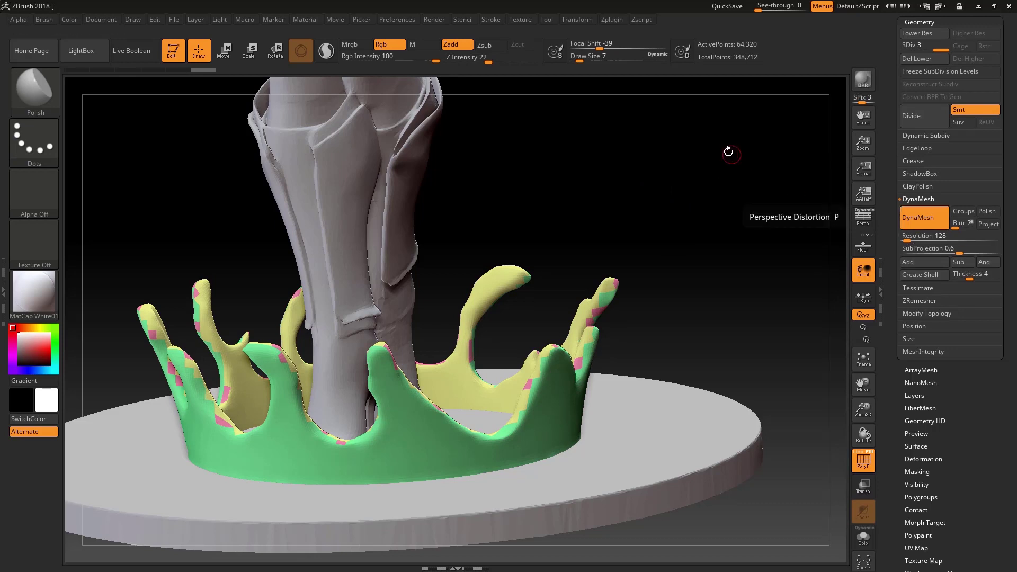
ctrl+drag(657, 260, 652, 277)
key(ctrl+d)
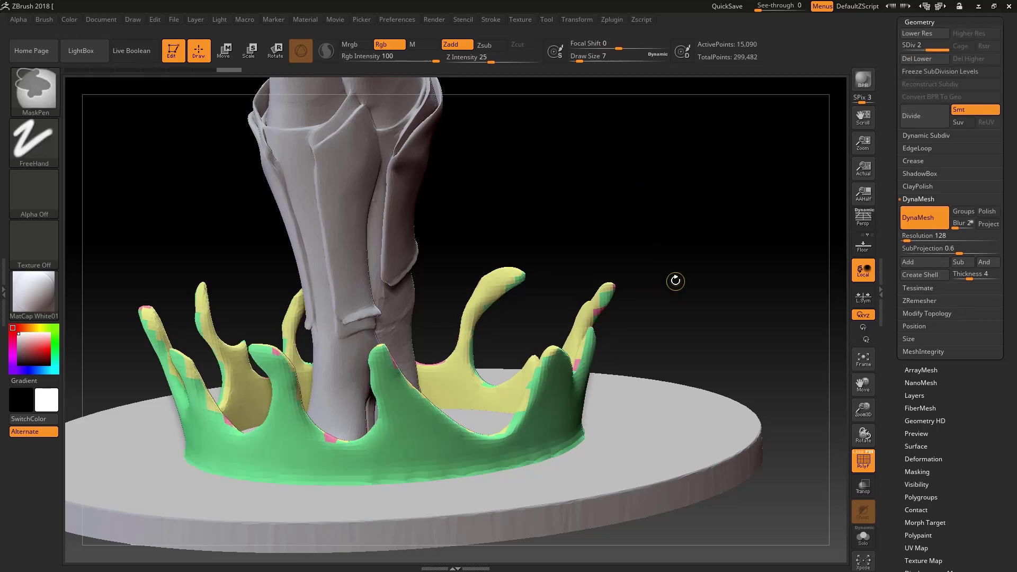
click(863, 461)
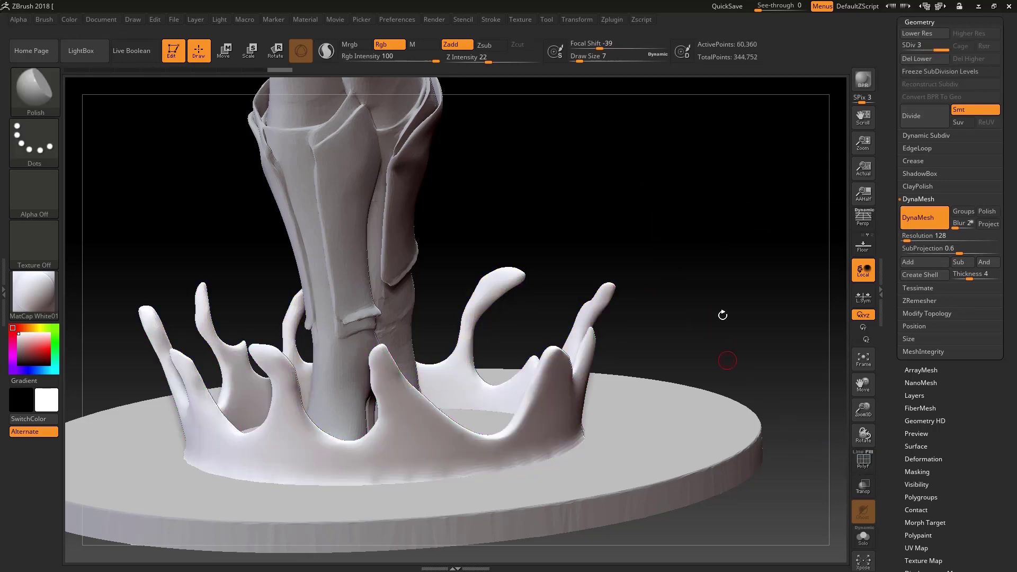
mouse_move(698, 294)
mouse_down()
mouse_move(685, 335)
mouse_move(538, 354)
mouse_up()
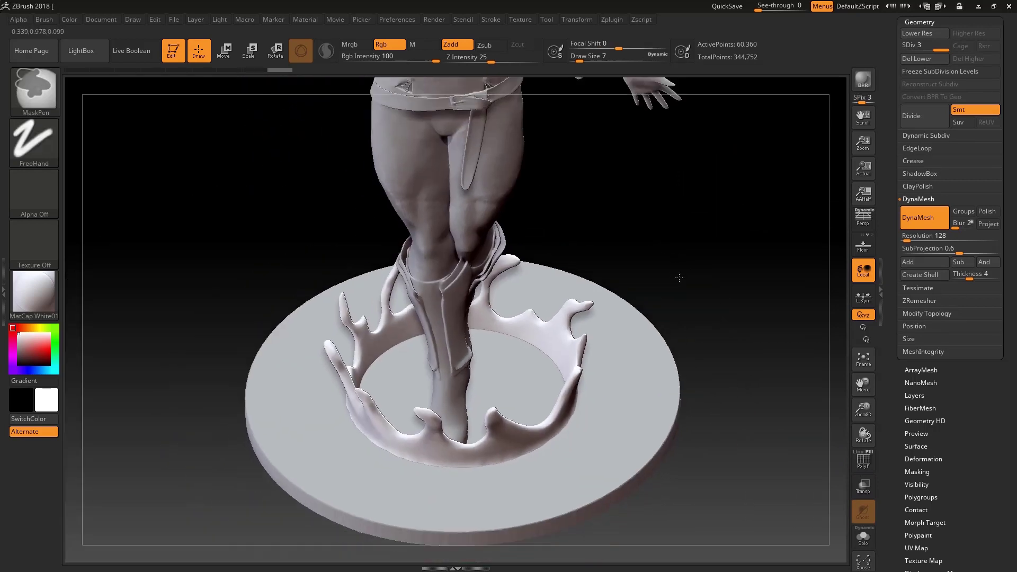
right_drag(627, 342, 447, 345)
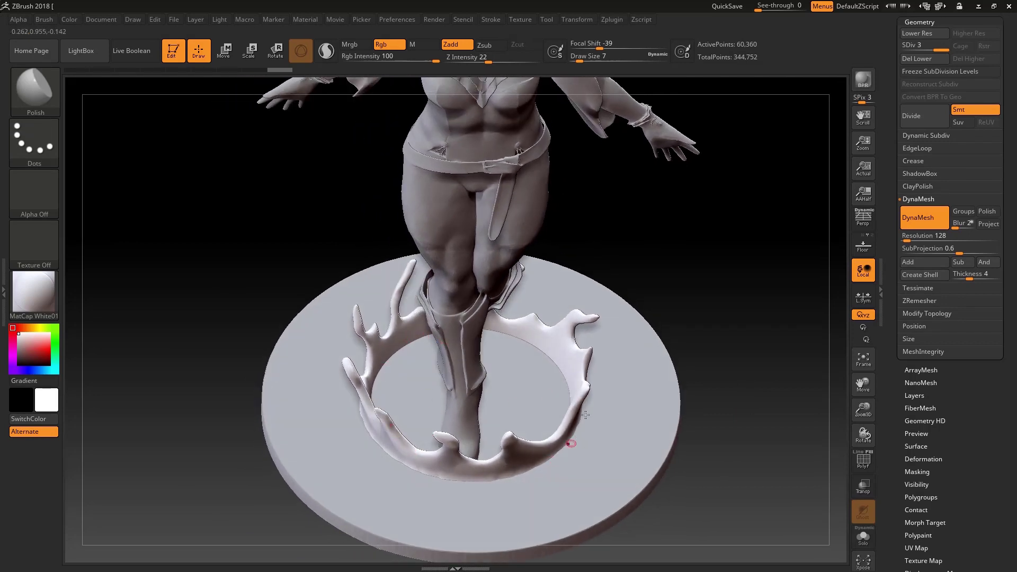
mouse_move(446, 419)
right_down()
mouse_move(421, 353)
mouse_move(425, 378)
right_up()
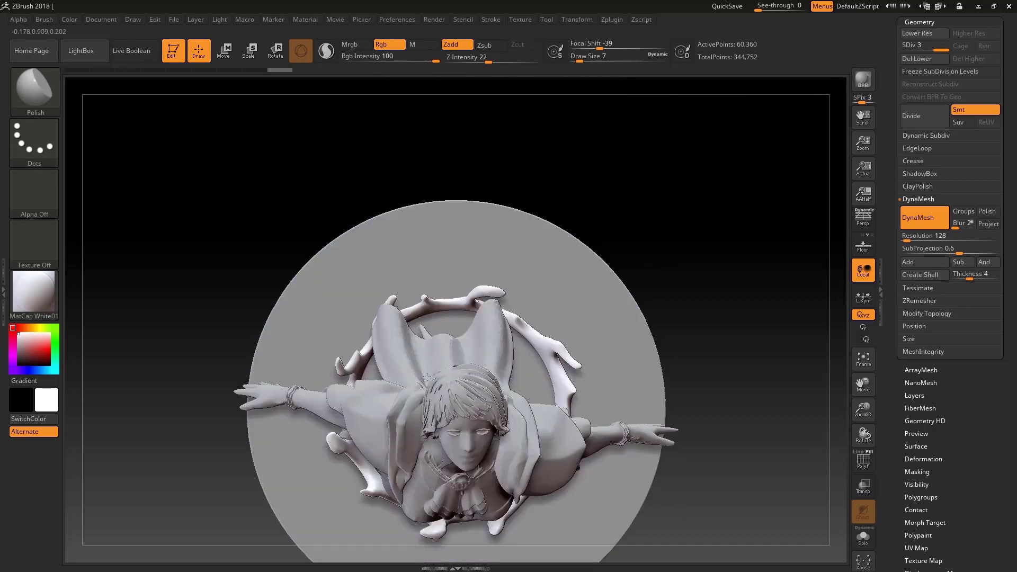
Step: With Transpose scale and see-through display, narrow the splash ring horizontally and in depth
click(250, 59)
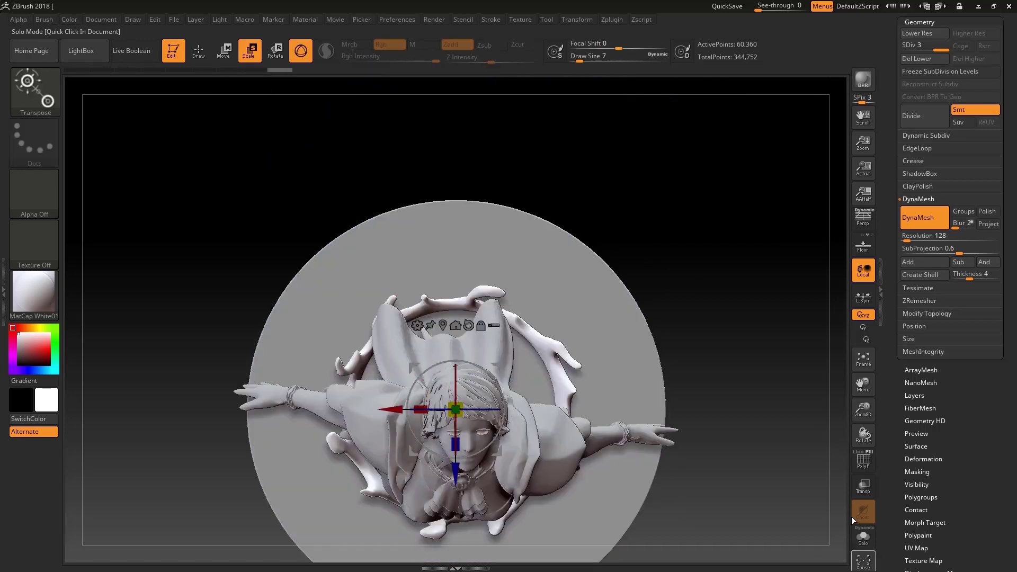
click(862, 486)
alt+right_drag(668, 381, 668, 285)
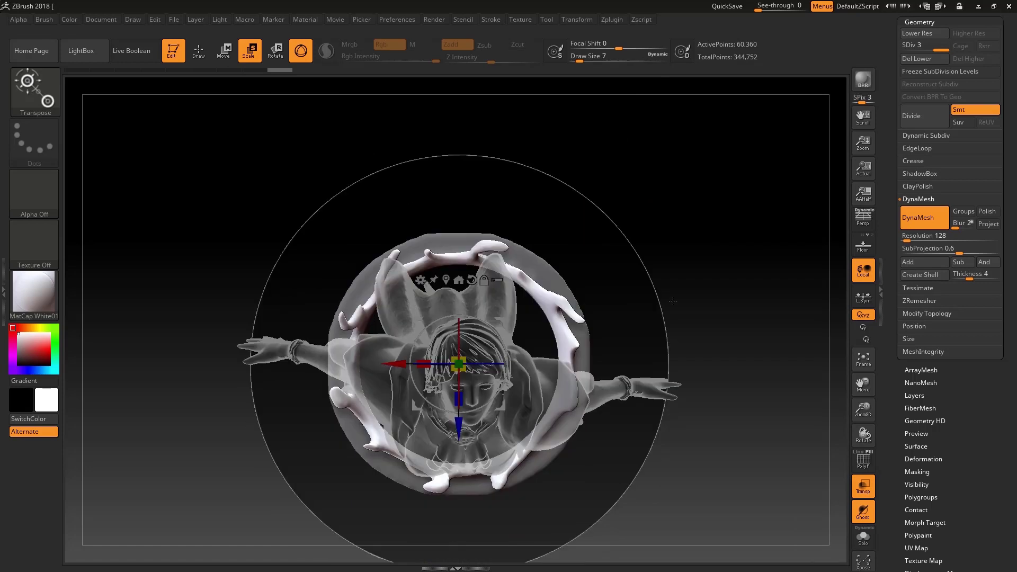
right_drag(501, 302, 524, 316)
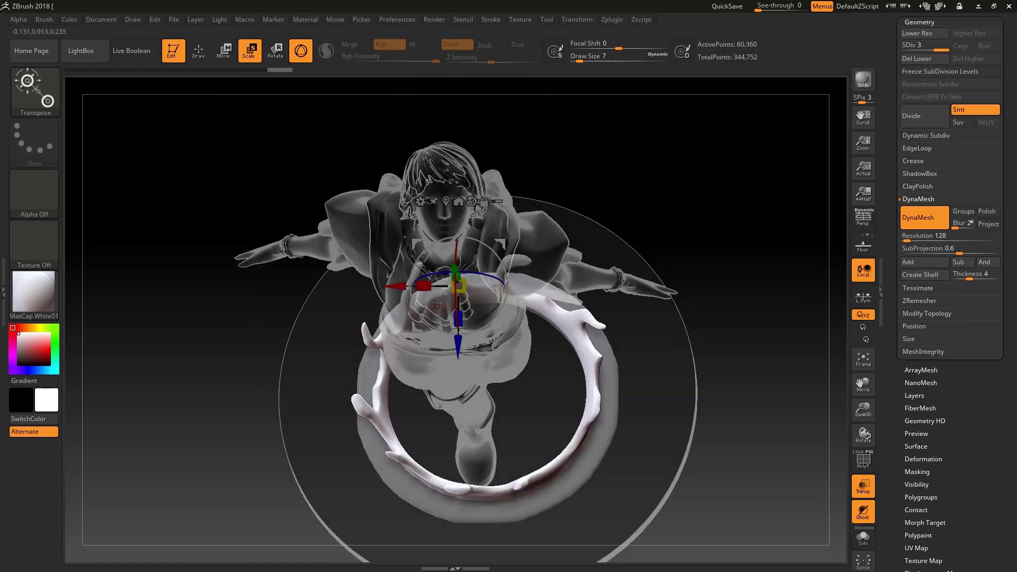
drag(435, 284, 452, 286)
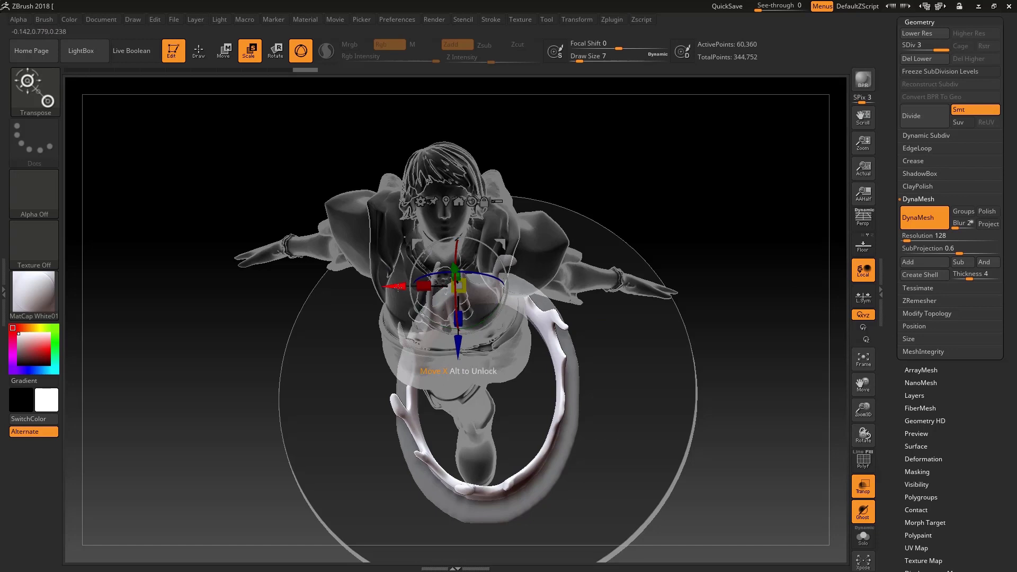
right_drag(530, 280, 619, 274)
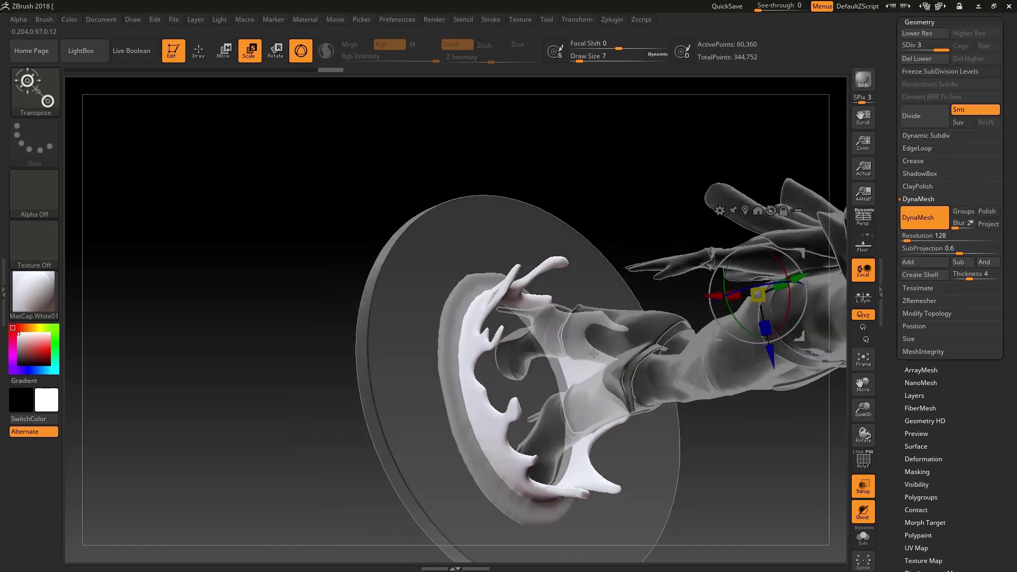
drag(705, 324, 715, 368)
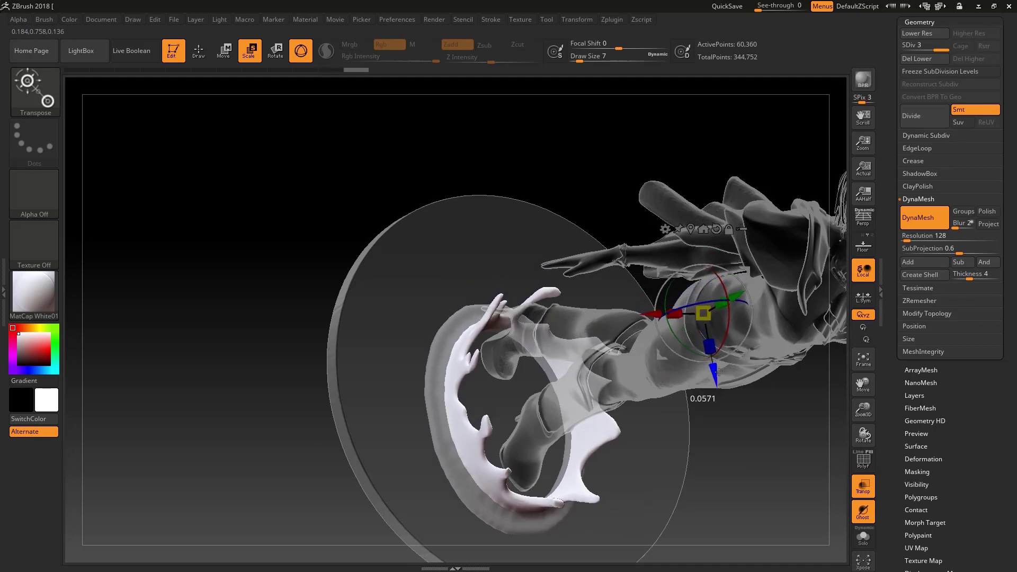
Step: Orbit the figure upright, return to sculpt mode, and bring up the brush library
drag(339, 339, 402, 373)
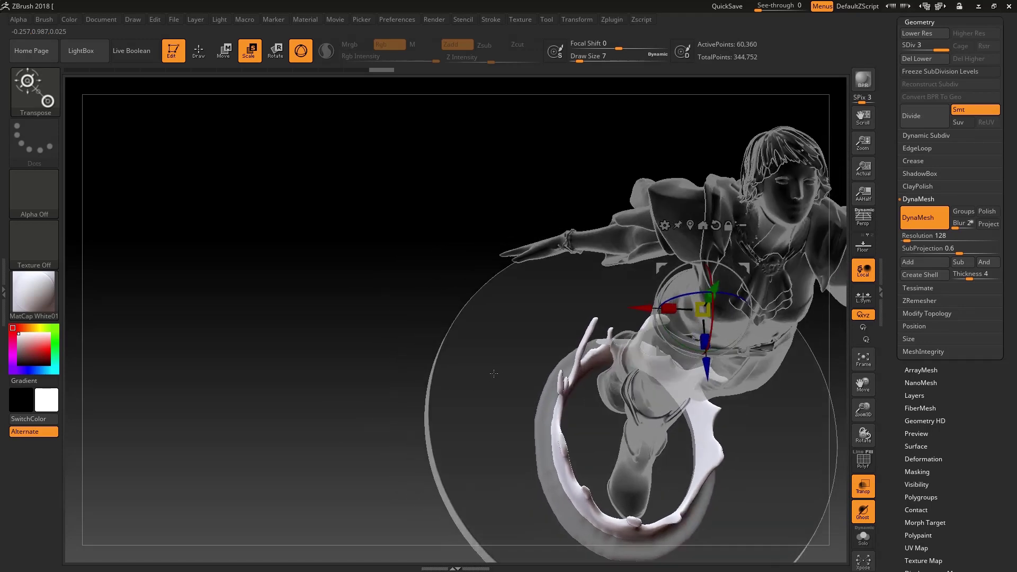
alt+drag(494, 374, 333, 243)
key(q)
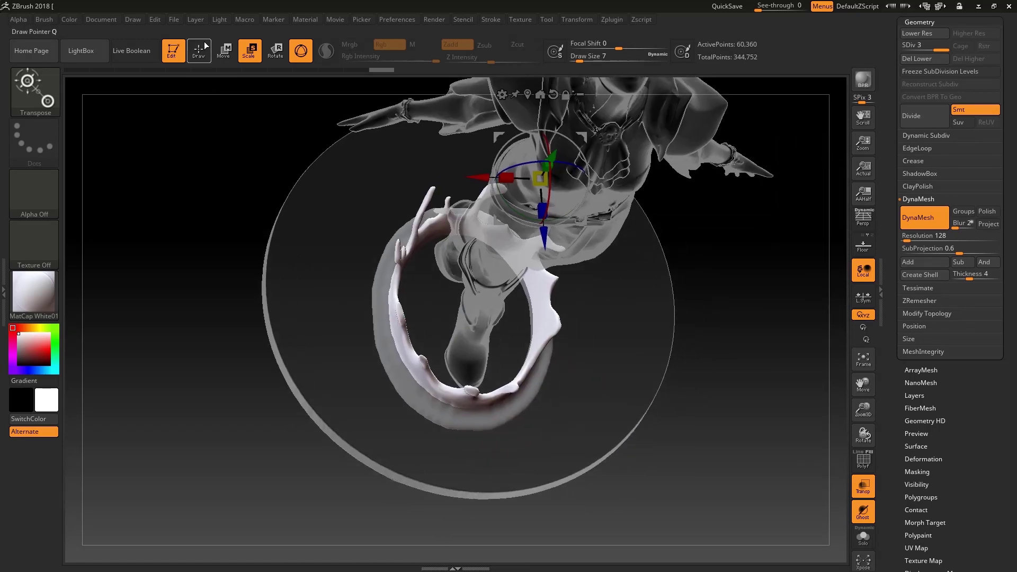
click(45, 105)
Step: Select the Move brush at size 136 and push the ring's inner edges toward the boots
key(m)
key(v)
drag(583, 62, 606, 62)
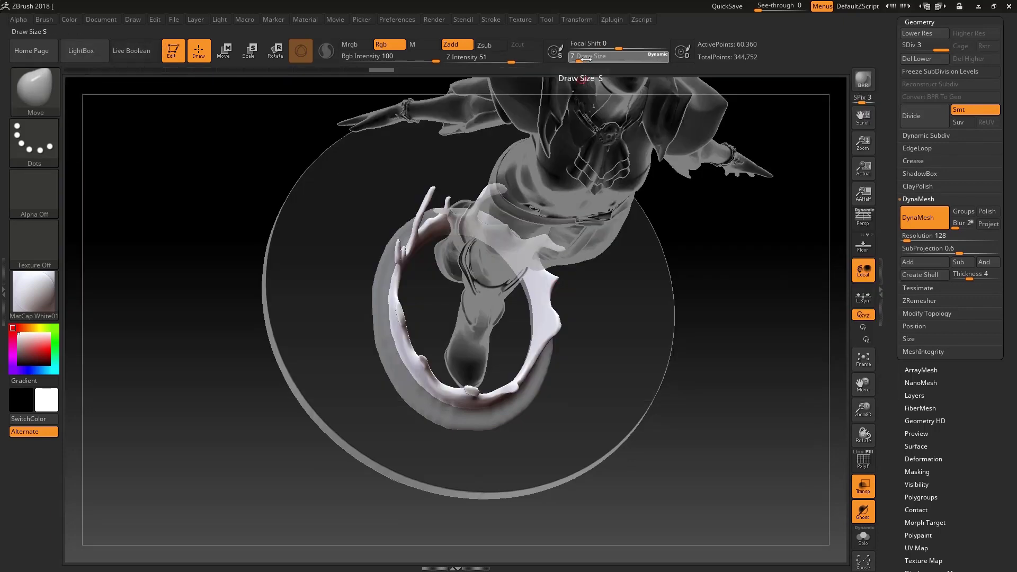
mouse_move(393, 332)
mouse_down()
mouse_move(421, 327)
mouse_move(418, 254)
mouse_up()
mouse_move(419, 318)
right_down()
mouse_move(425, 284)
mouse_move(392, 296)
mouse_move(547, 375)
mouse_move(535, 370)
right_up()
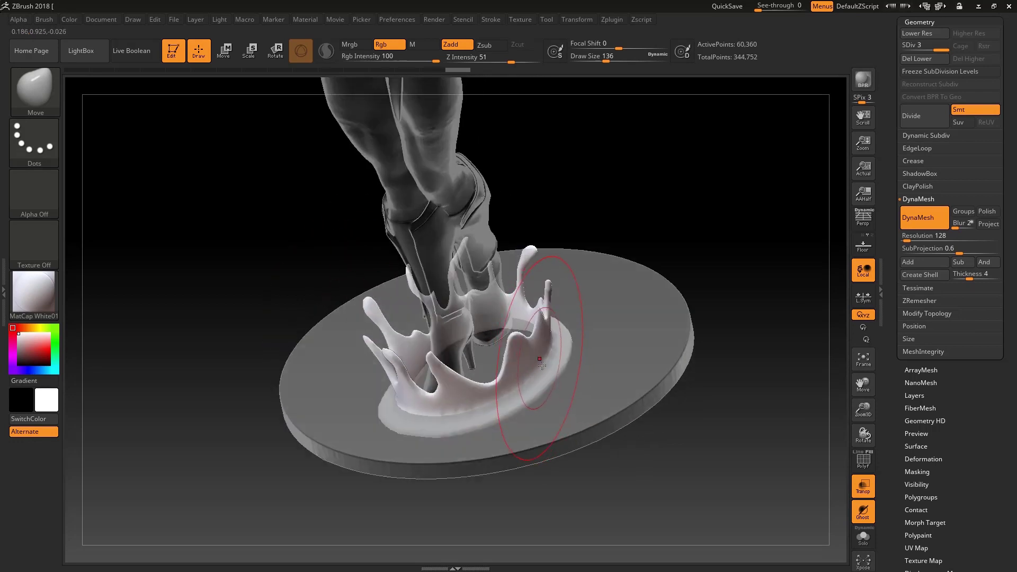
mouse_move(669, 336)
right_down()
mouse_move(602, 249)
mouse_move(431, 375)
mouse_move(526, 350)
right_up()
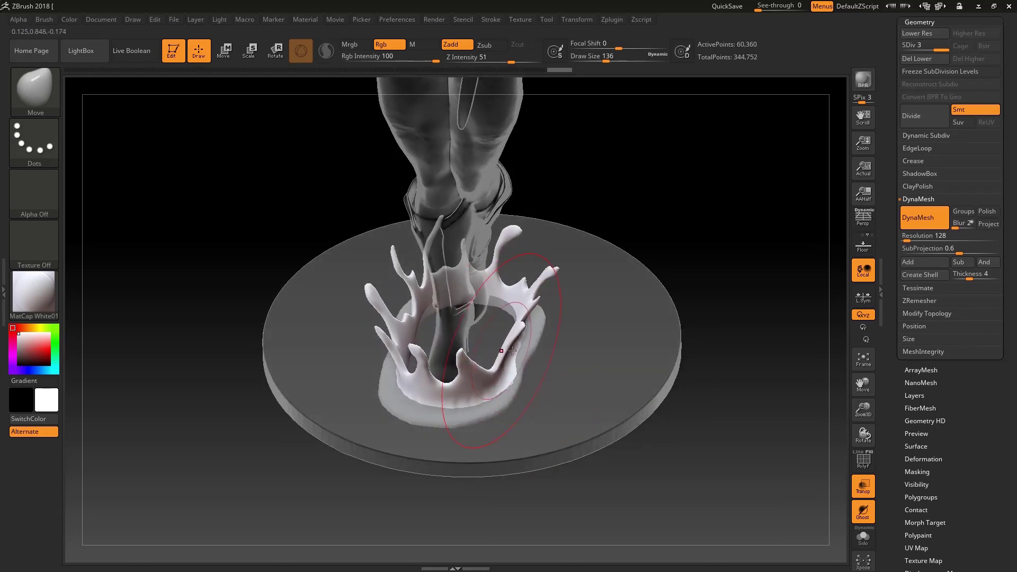
mouse_move(461, 394)
right_down()
mouse_move(509, 337)
mouse_move(524, 291)
mouse_move(607, 298)
mouse_move(688, 261)
mouse_move(585, 286)
mouse_move(624, 291)
mouse_move(620, 400)
right_up()
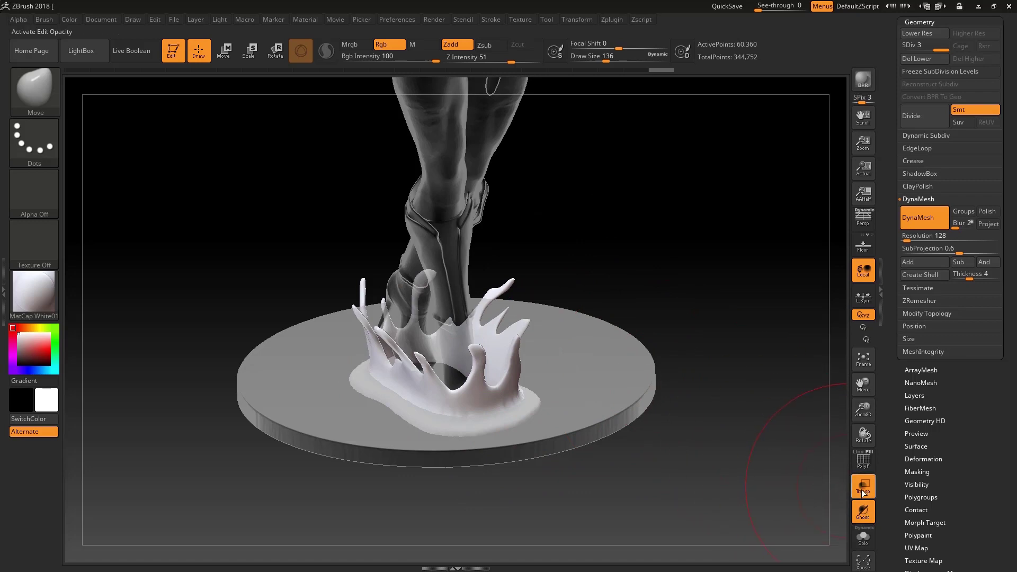
Step: Turn off Transp for a solid display and orbit to a level side view
click(867, 512)
shift+right_drag(582, 424, 560, 382)
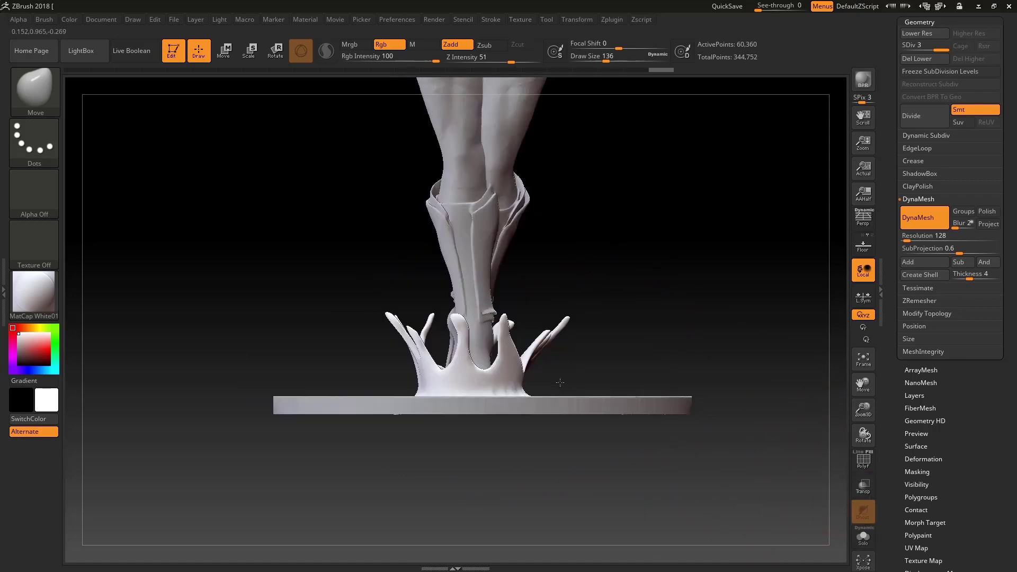
mouse_move(636, 381)
ctrl+right_down()
mouse_move(618, 252)
mouse_move(500, 386)
mouse_move(487, 382)
mouse_move(471, 476)
mouse_move(479, 386)
ctrl+right_up()
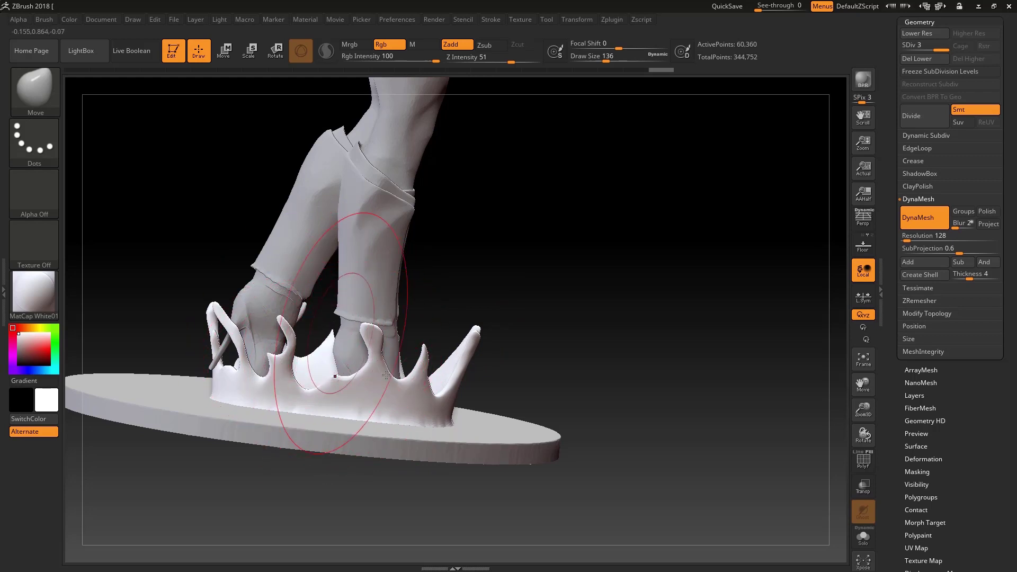
Step: Collapse Geometry and expand the Subtool palette with its insert-mesh list
drag(922, 16, 922, 151)
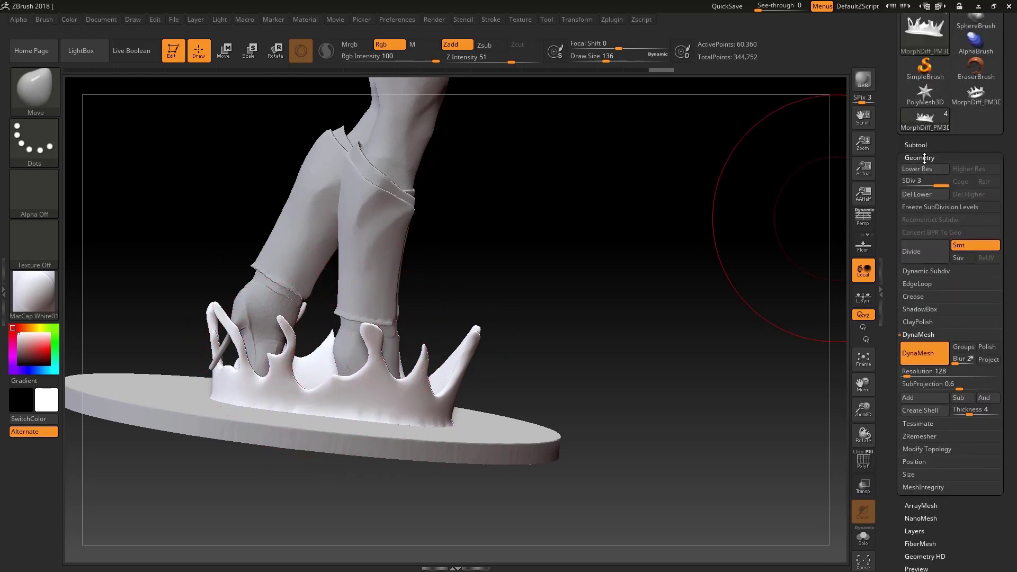
click(919, 157)
click(921, 144)
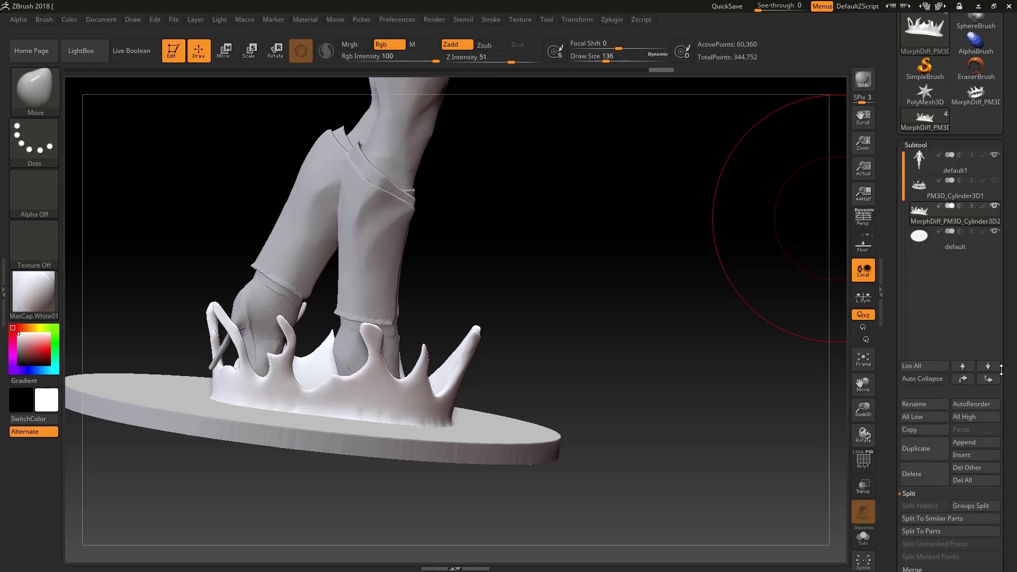
click(961, 455)
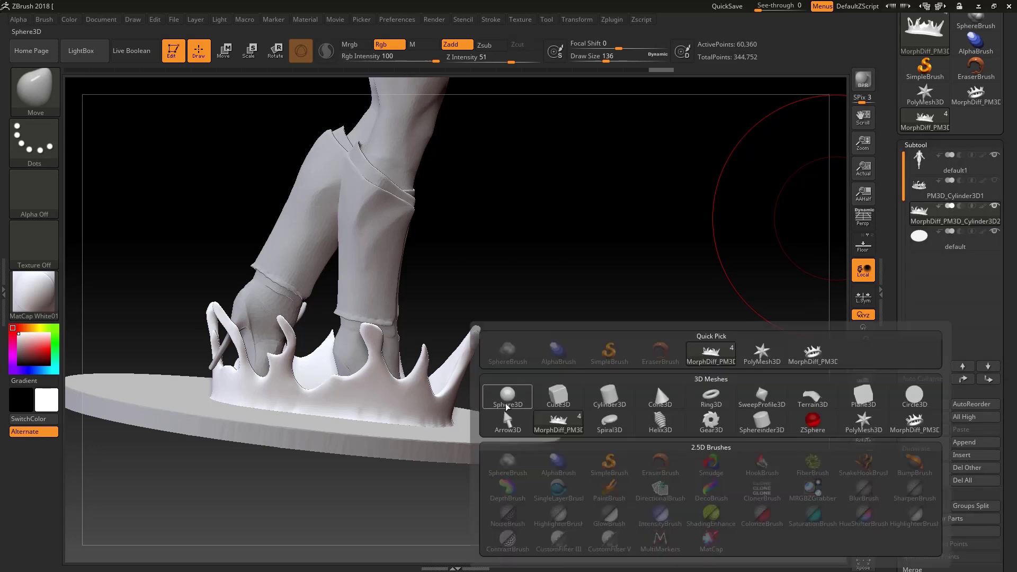
Step: Insert a Sphere3D subtool, frame it, and scale it down to droplet size
click(506, 394)
key(f)
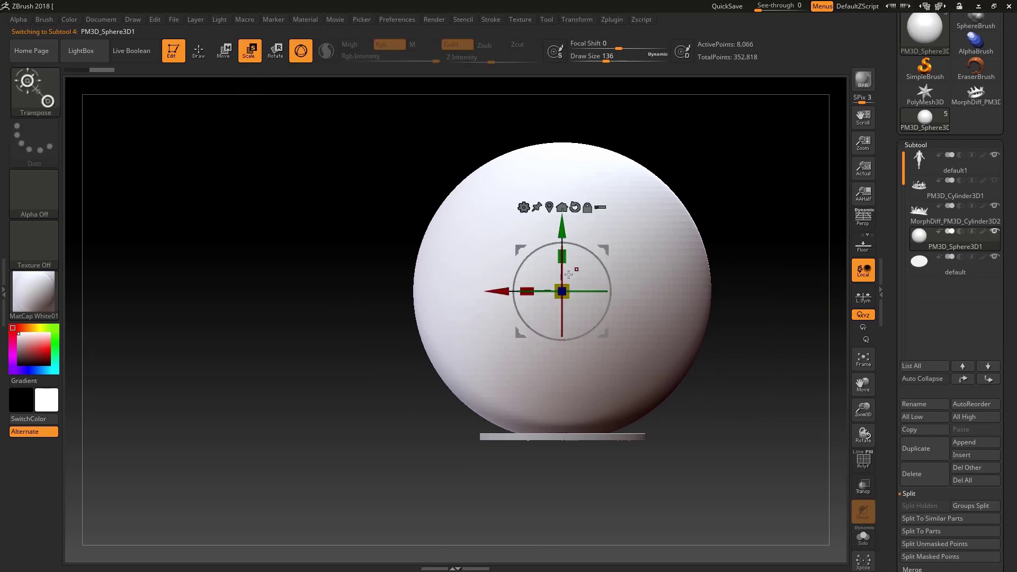
drag(554, 282, 554, 224)
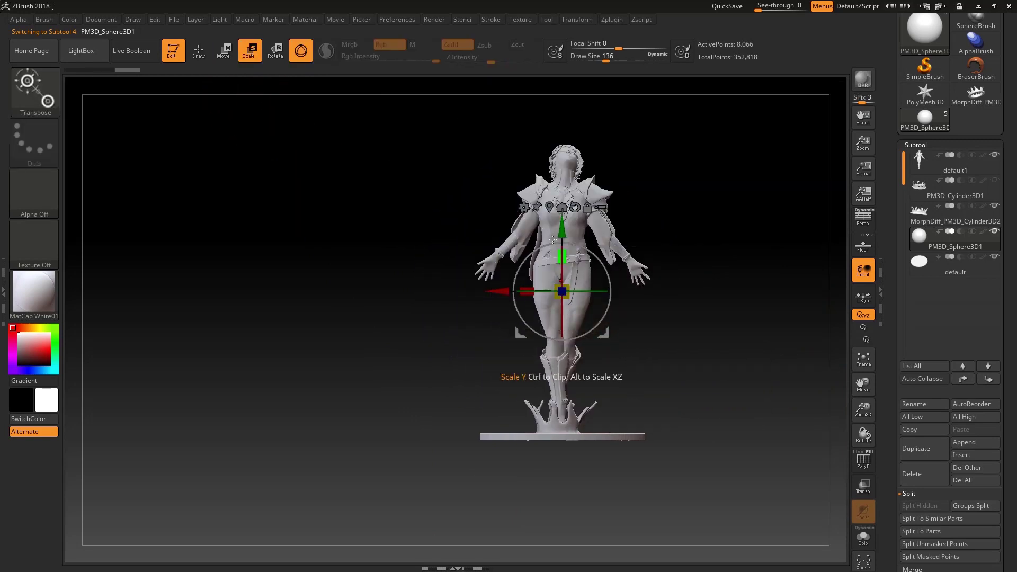
key(ctrl+z)
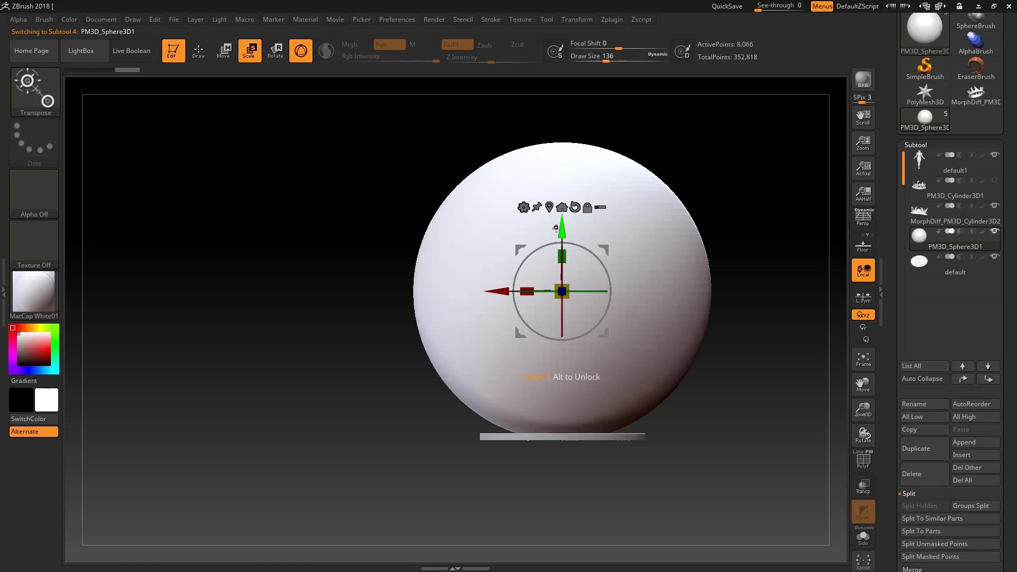
mouse_move(555, 286)
mouse_down()
mouse_move(558, 219)
mouse_move(584, 401)
mouse_up()
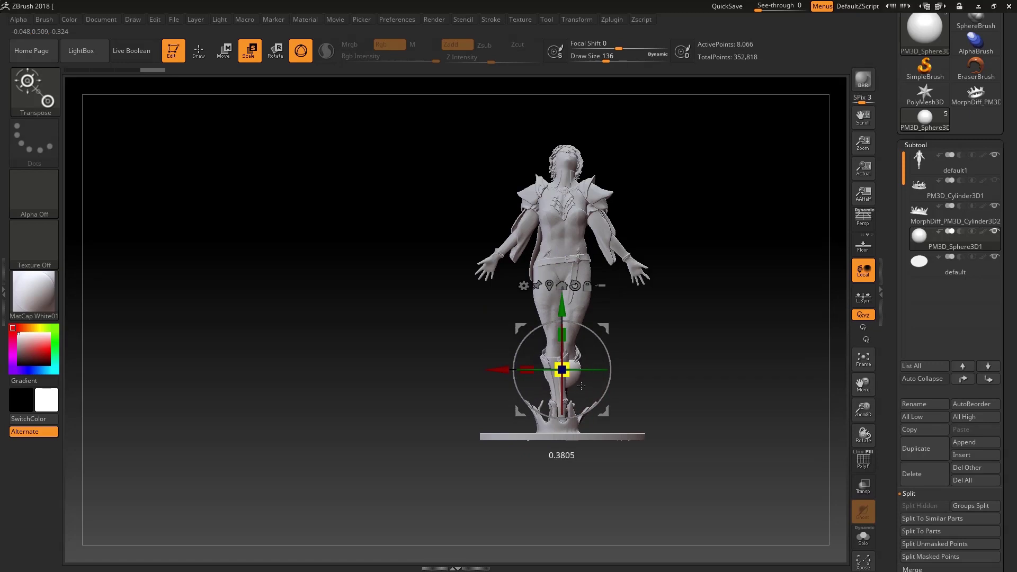
Step: Move the small sphere out from behind the leg to sit beside the boot heel
mouse_move(671, 351)
ctrl+right_down()
mouse_move(662, 464)
mouse_move(578, 350)
ctrl+right_up()
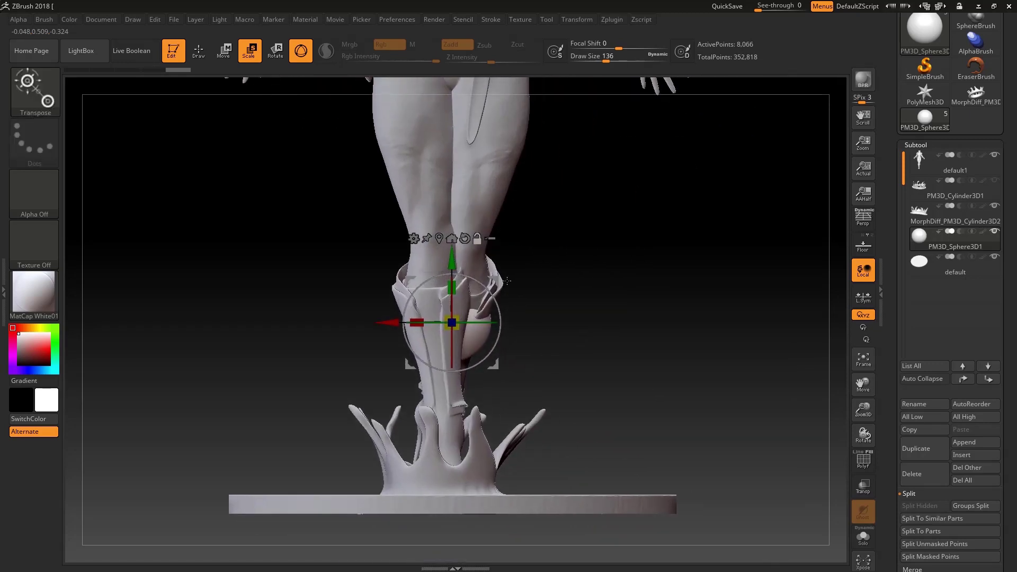
drag(458, 317, 366, 377)
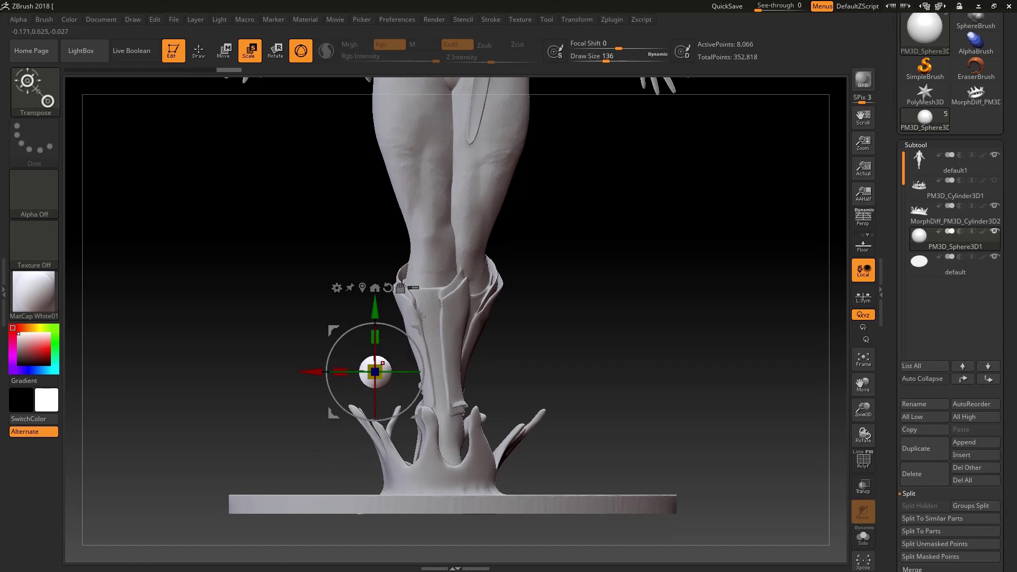
mouse_move(416, 331)
mouse_down()
mouse_move(371, 395)
mouse_move(340, 357)
mouse_move(810, 239)
mouse_move(1015, 450)
mouse_up()
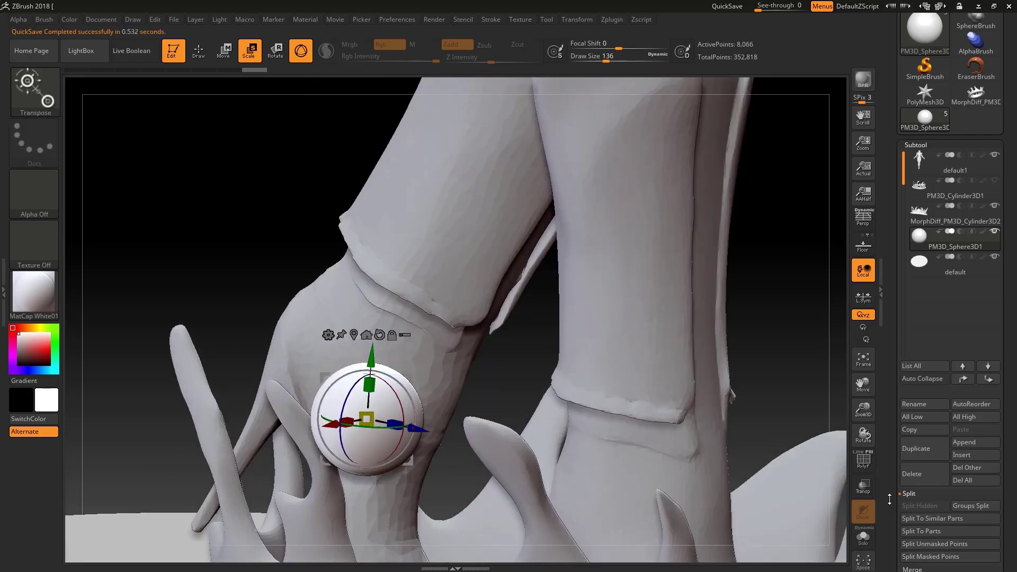
Step: Remesh the sphere with Geometry > DynaMesh
scroll(982, 335, down, 2)
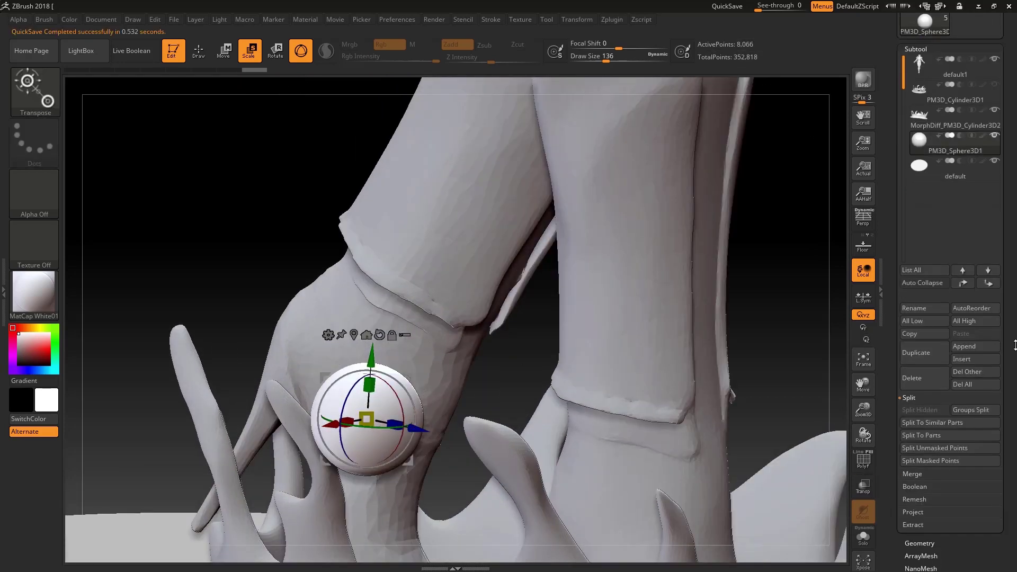
scroll(982, 335, down, 3)
click(916, 354)
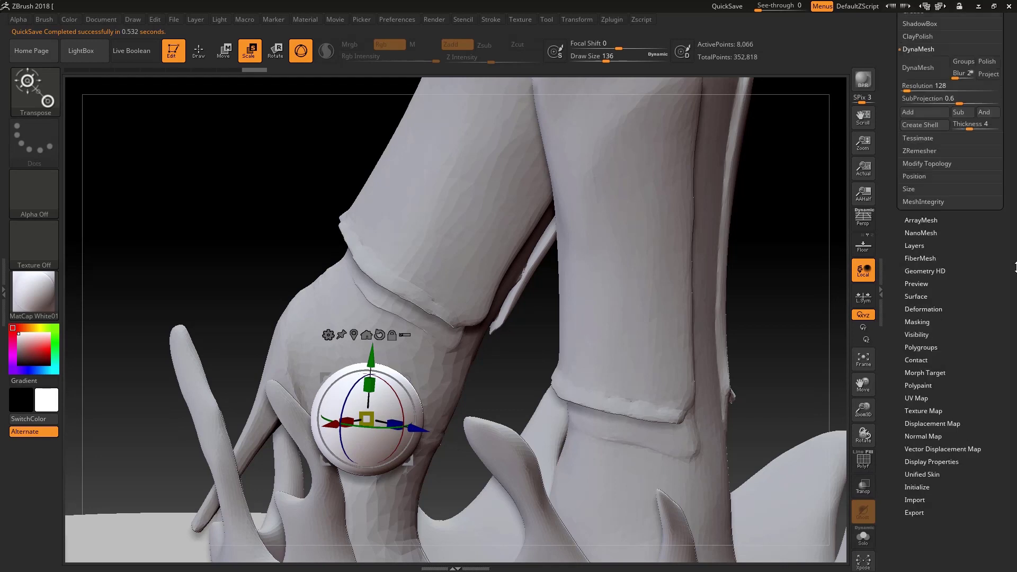
click(918, 144)
click(923, 164)
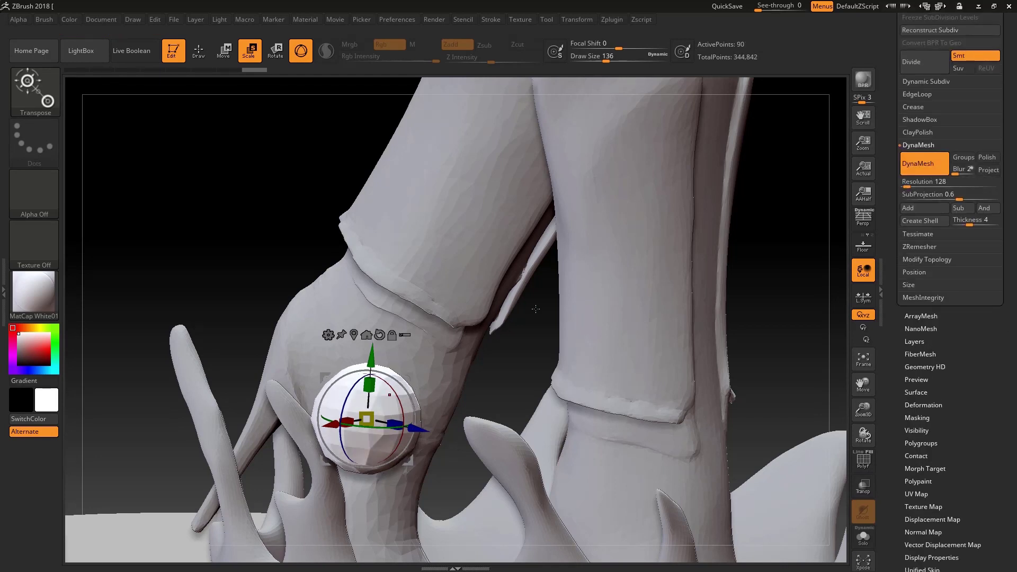
Step: With the Move brush at size 16, stretch the sphere into a teardrop droplet pointing toward the splash
alt+drag(351, 443, 266, 214)
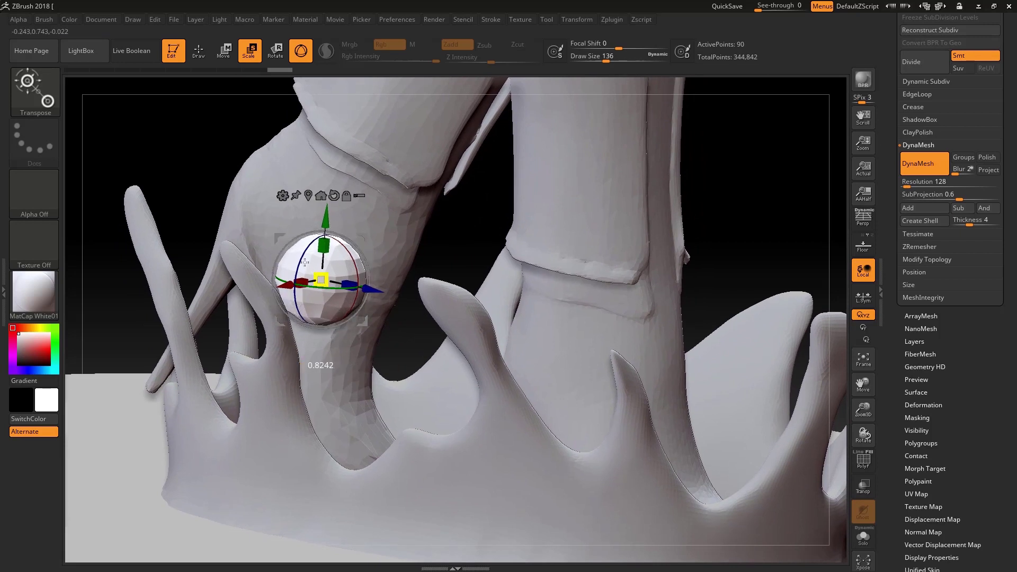
click(199, 51)
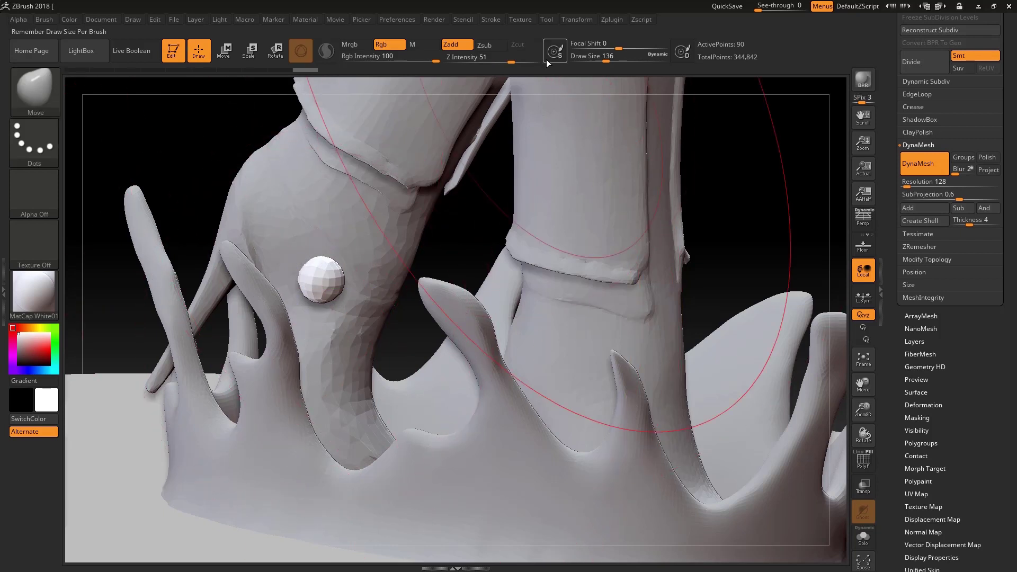
click(582, 62)
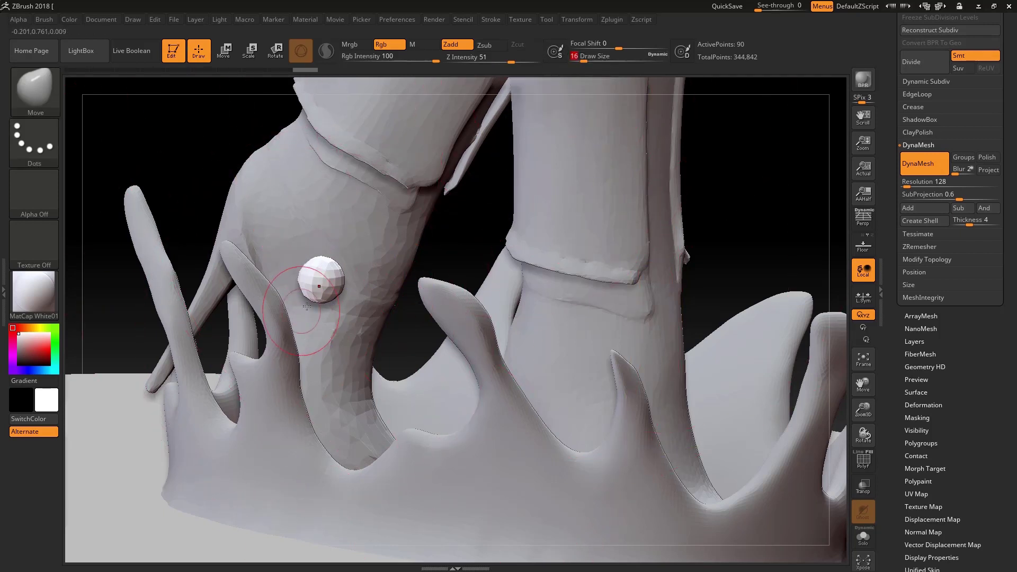
drag(322, 294, 345, 323)
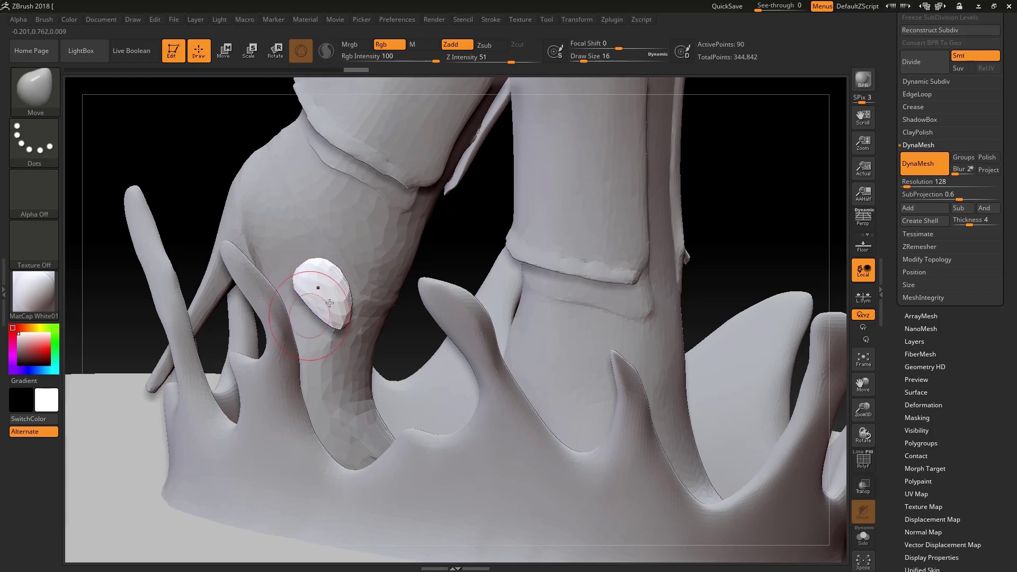
drag(329, 303, 298, 294)
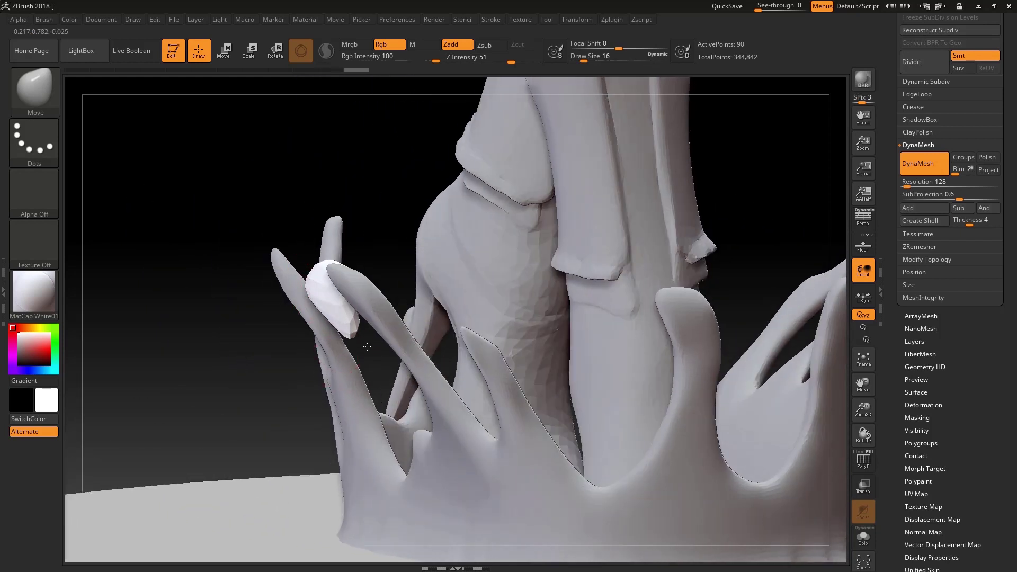
drag(375, 352, 409, 347)
drag(339, 336, 344, 365)
mouse_move(313, 315)
mouse_down()
mouse_move(303, 338)
mouse_move(372, 367)
mouse_up()
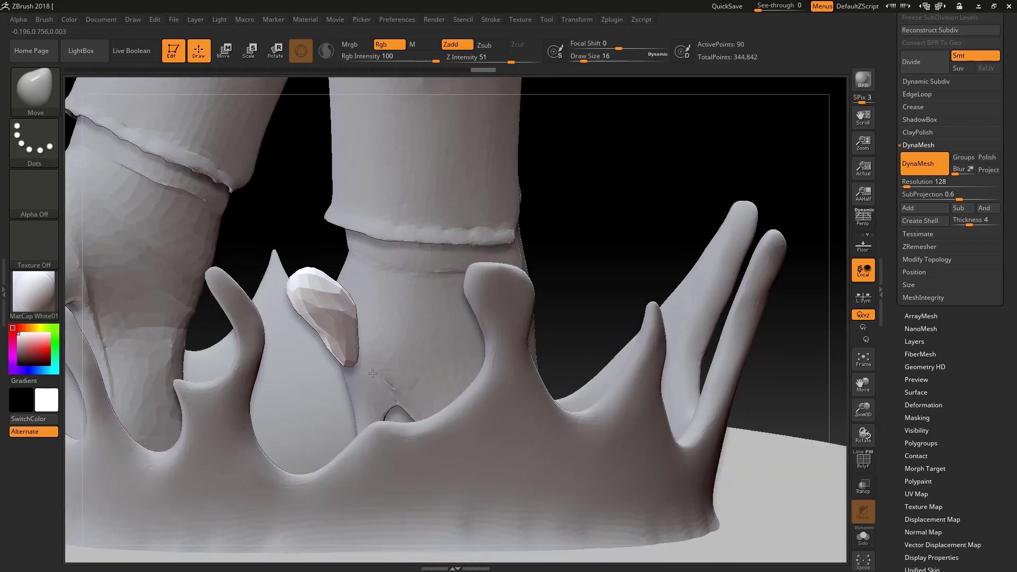
Step: Duplicate the droplet subtool
scroll(932, 157, up, 3)
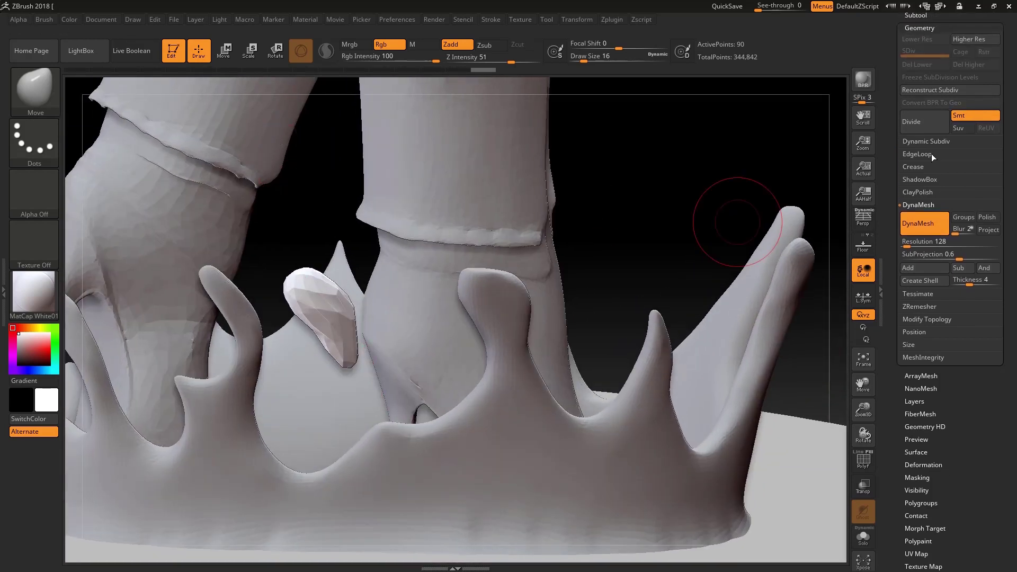
click(918, 14)
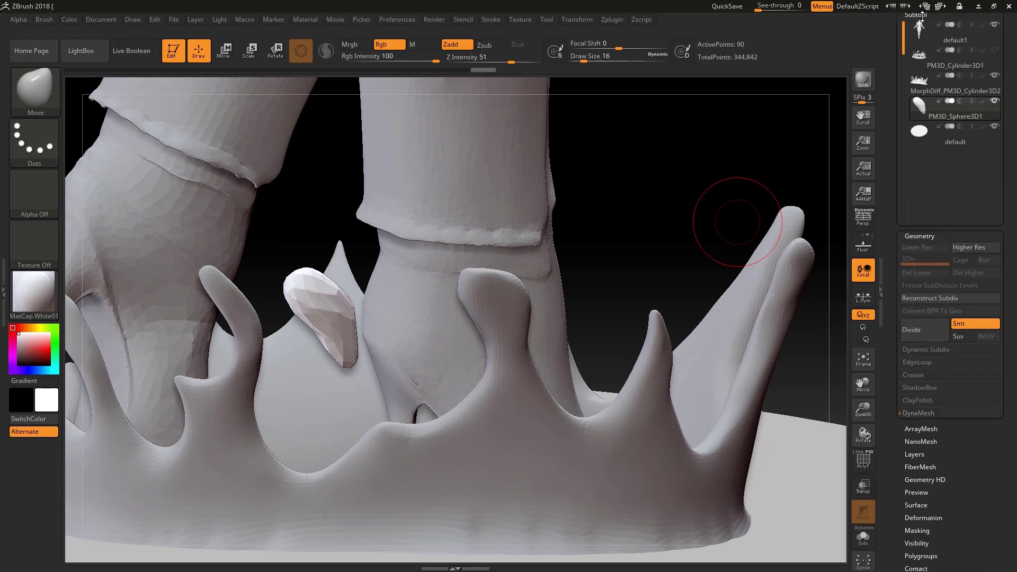
click(925, 326)
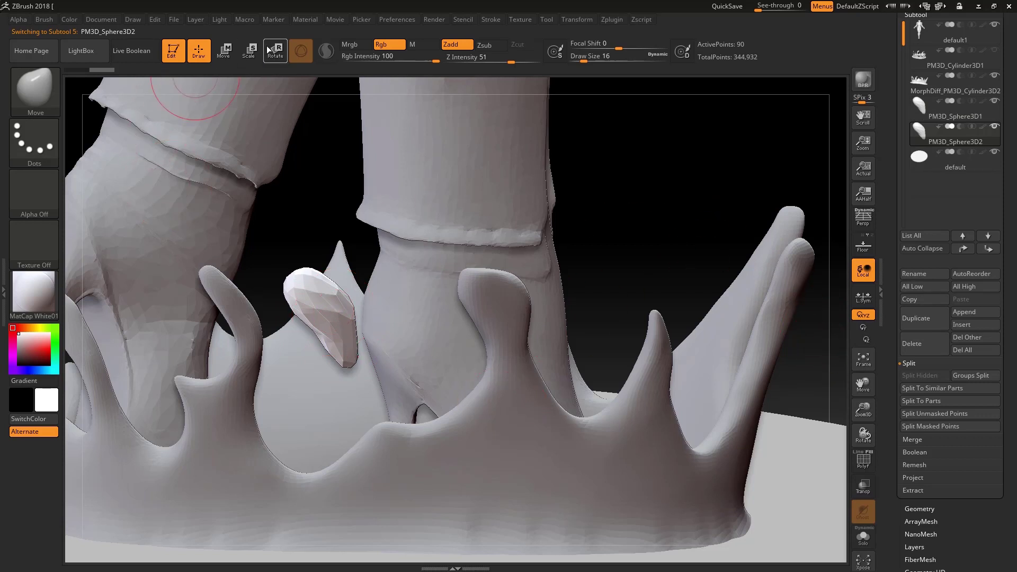
Step: Move the duplicate droplet right among the spikes, then subdivide the first droplet with Ctrl+D
click(223, 53)
drag(371, 289, 712, 300)
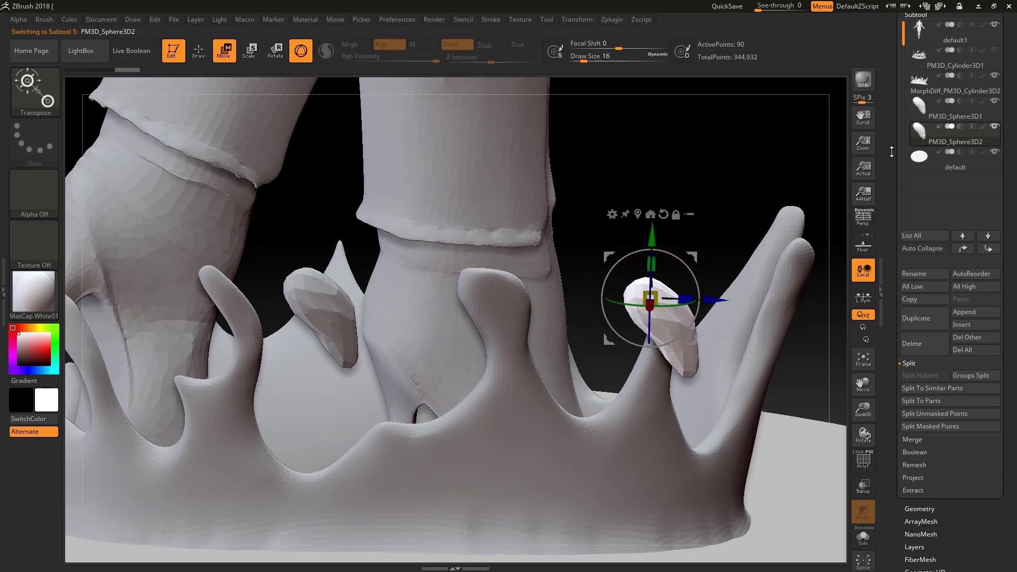
click(925, 116)
key(ctrl+d)
Step: Reshape the first droplet with the Move brush, pulling its tip over the spike and widening its lower side
mouse_move(449, 359)
right_down()
mouse_move(400, 412)
mouse_move(344, 388)
right_up()
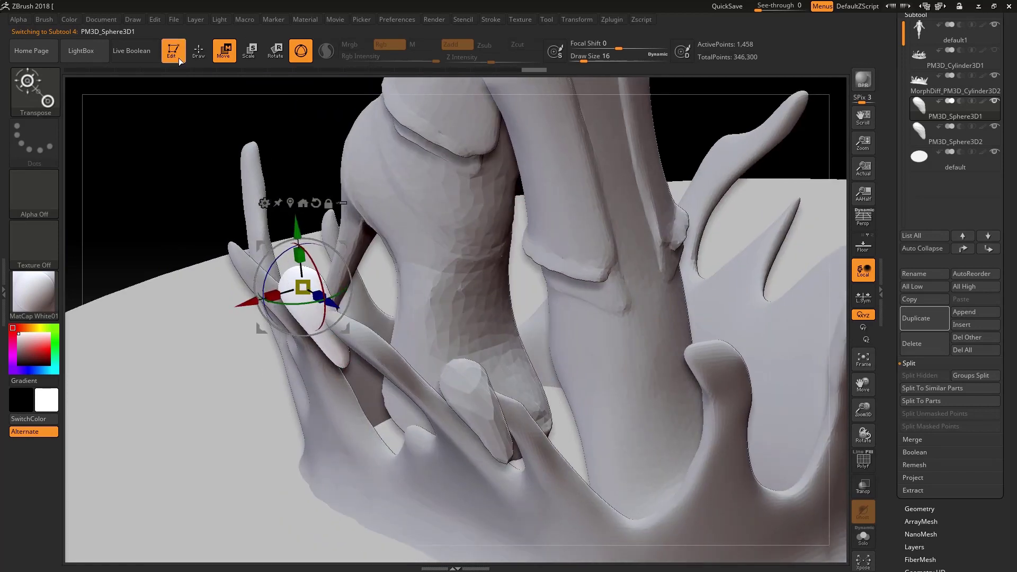
click(198, 51)
drag(342, 359, 373, 366)
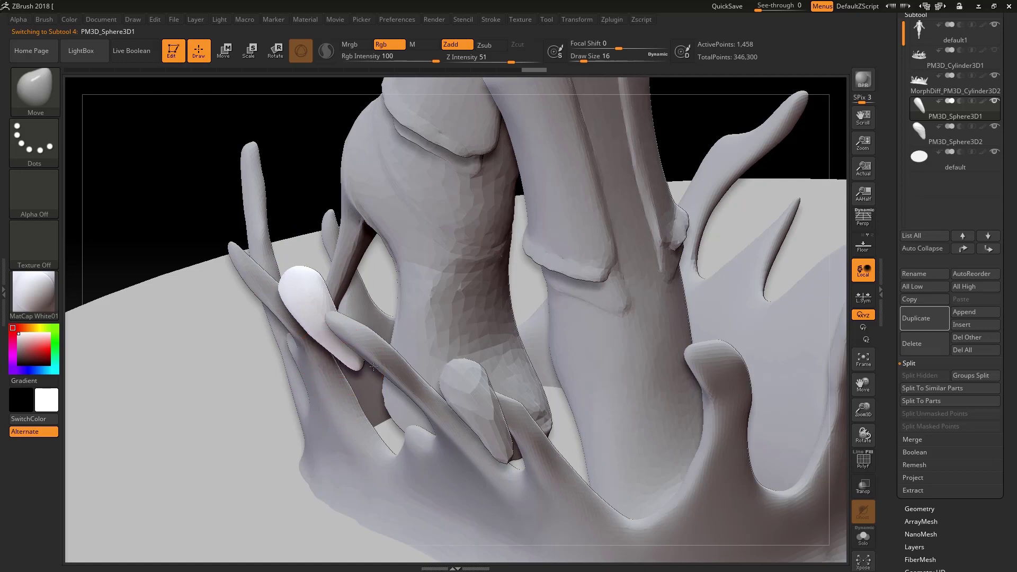
mouse_move(318, 317)
mouse_down()
mouse_move(296, 339)
mouse_move(326, 360)
mouse_move(307, 296)
mouse_move(318, 339)
mouse_move(352, 298)
mouse_move(783, 185)
mouse_up()
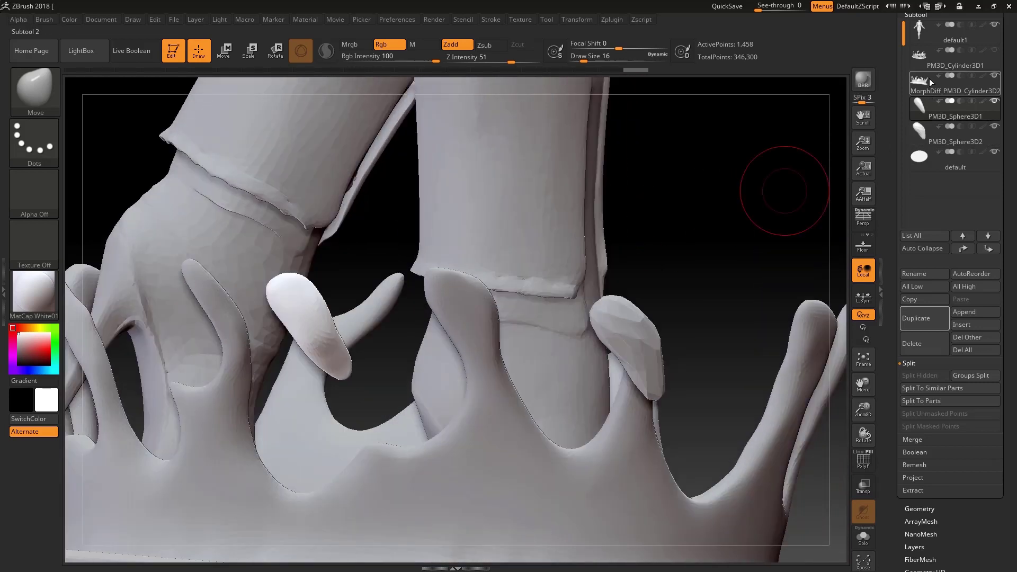
mouse_move(919, 106)
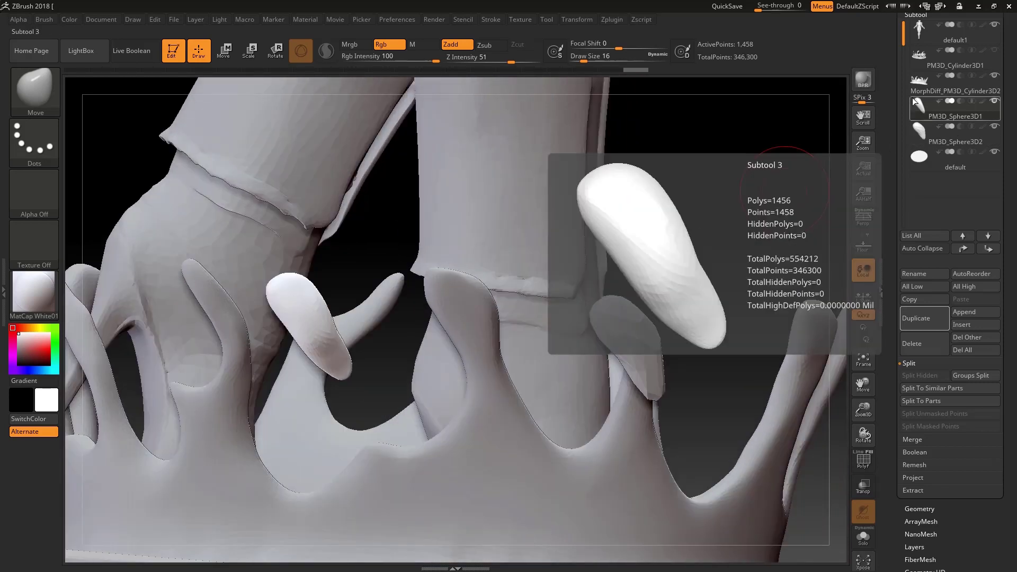
mouse_move(783, 182)
mouse_down()
mouse_move(762, 194)
mouse_move(848, 183)
mouse_up()
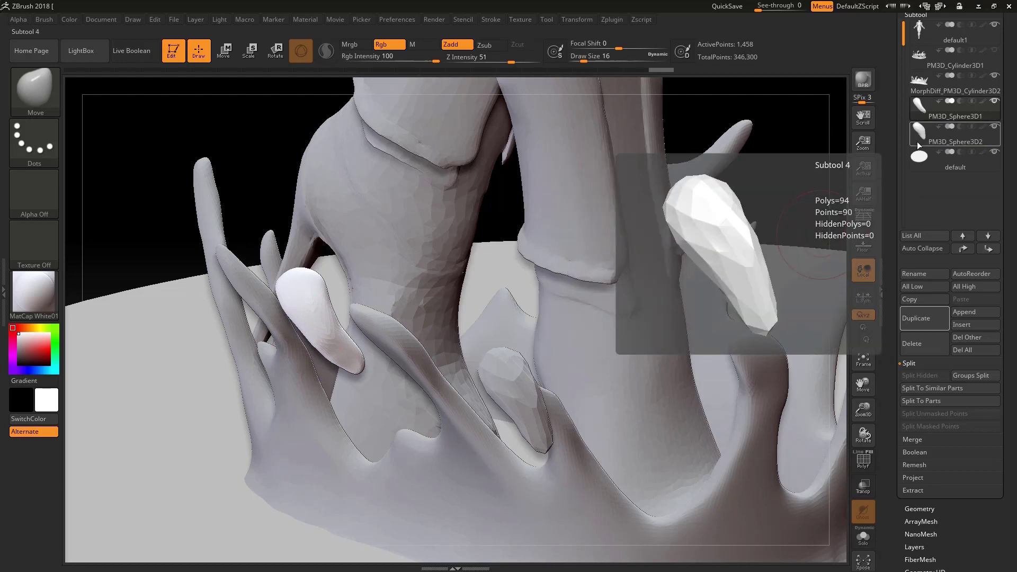
click(917, 139)
mouse_move(763, 222)
mouse_down()
mouse_move(545, 330)
mouse_move(472, 328)
mouse_up()
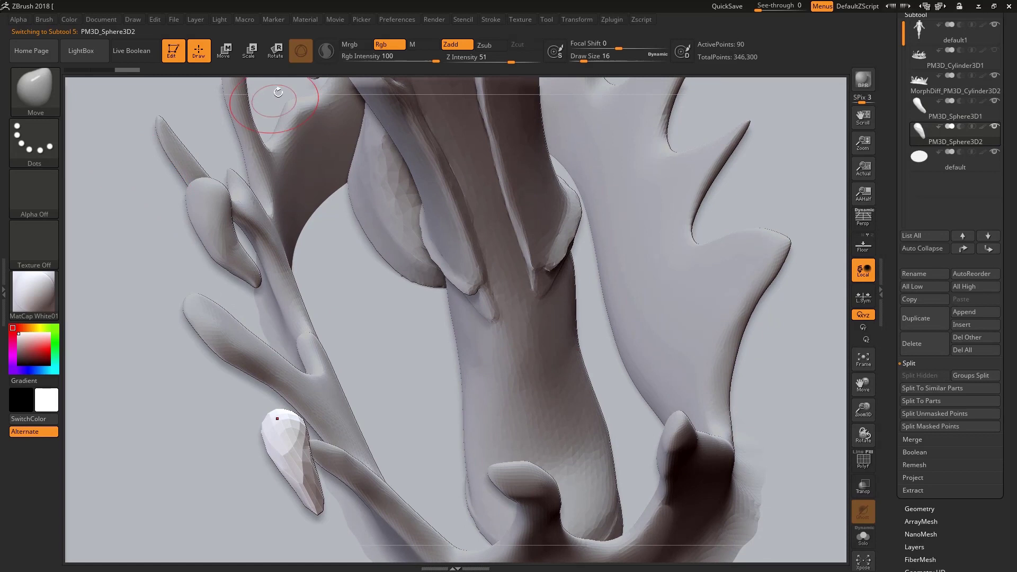
Step: With the Move gizmo and other subtools see-through, raise the second droplet beside a splash tip by the leg
click(223, 51)
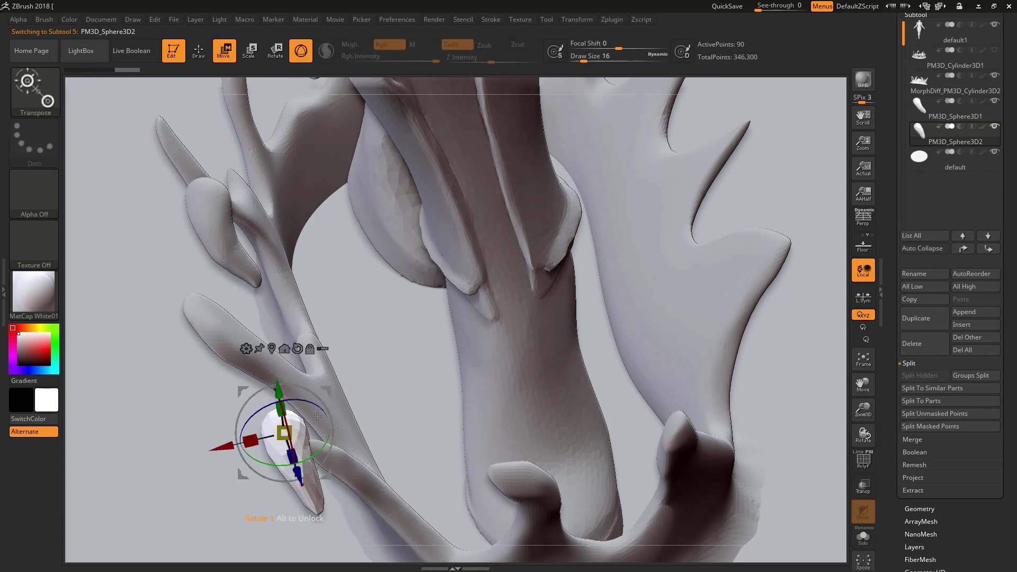
drag(371, 297, 447, 353)
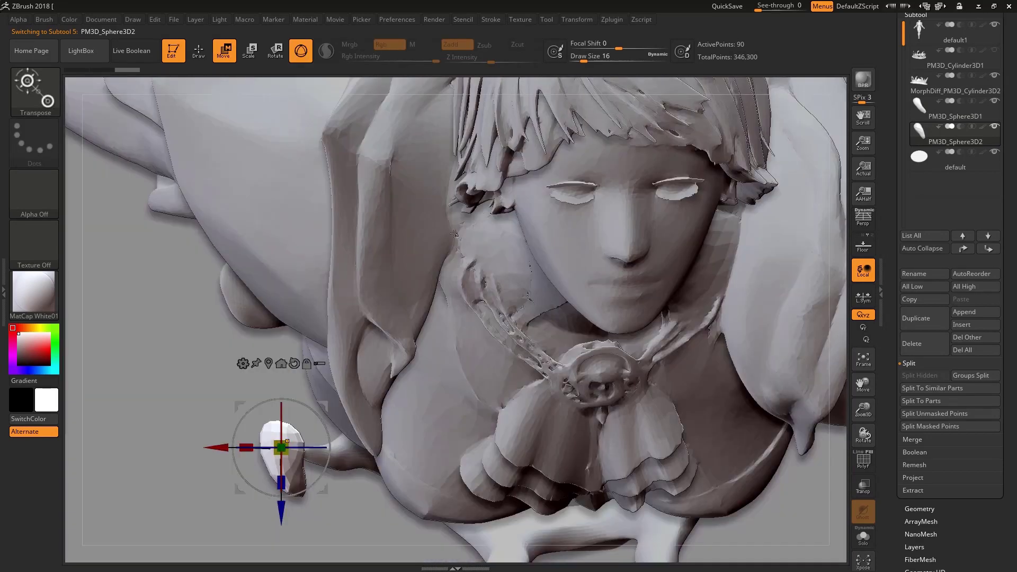
drag(455, 233, 807, 537)
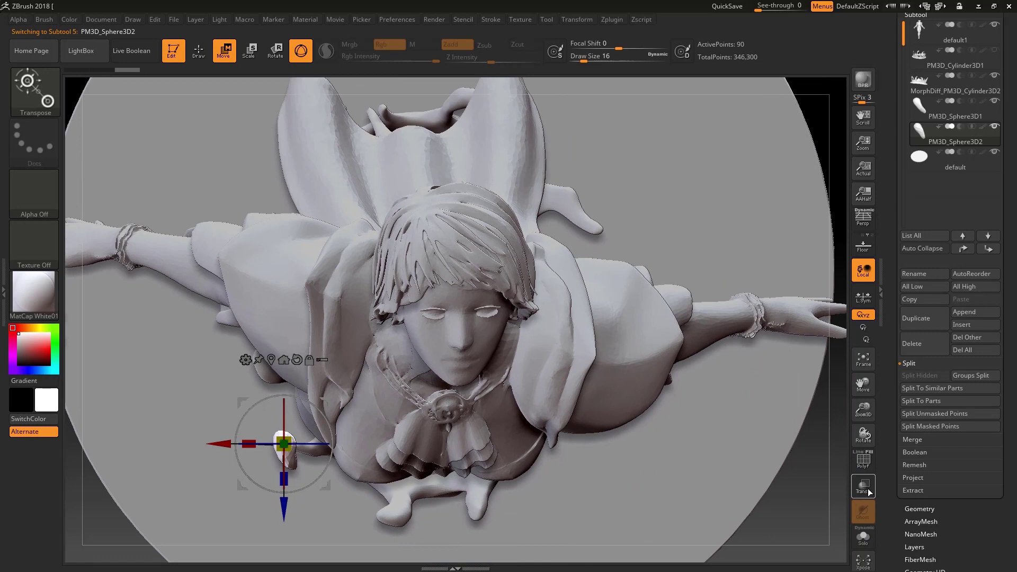
click(868, 492)
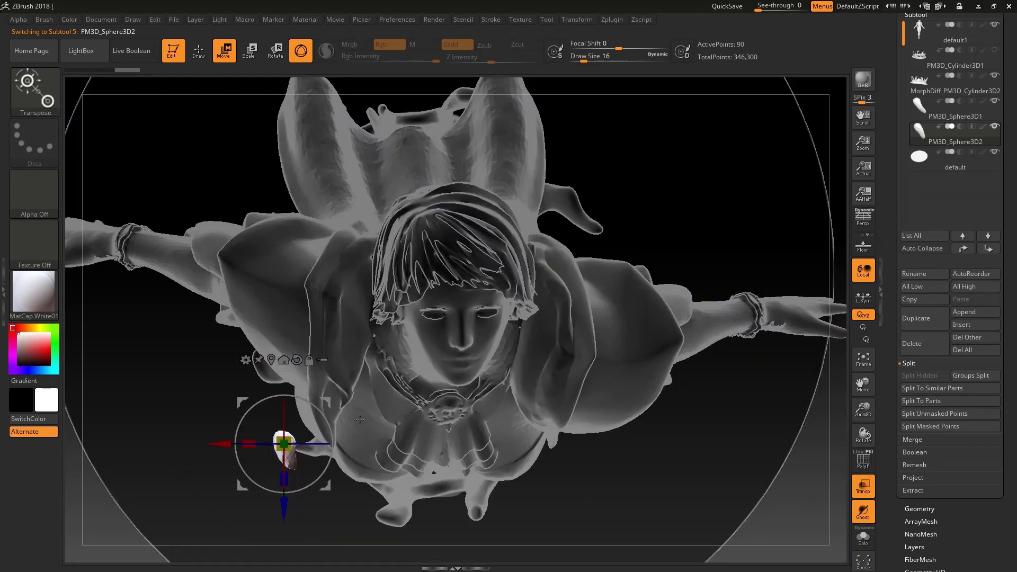
mouse_move(329, 400)
mouse_down()
mouse_move(577, 206)
mouse_move(533, 315)
mouse_move(517, 323)
mouse_up()
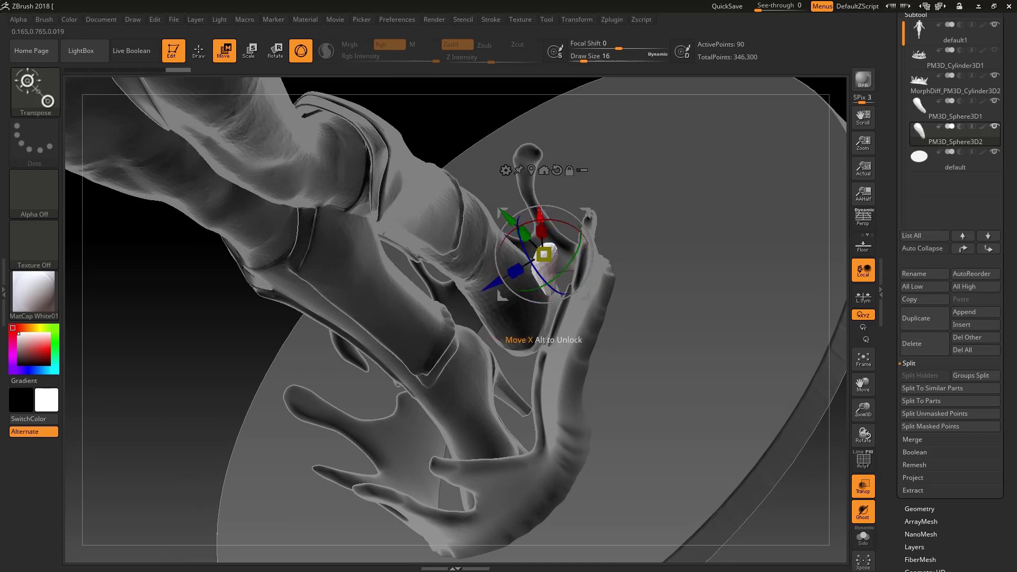
drag(541, 231, 534, 154)
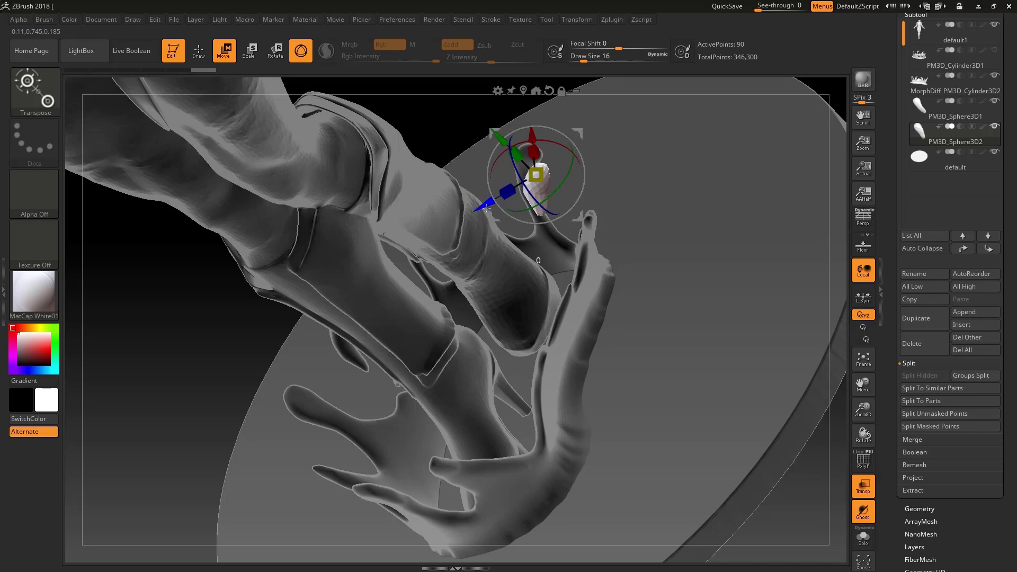
drag(486, 209, 510, 197)
mouse_move(559, 247)
mouse_down()
mouse_move(611, 159)
mouse_move(656, 239)
mouse_move(597, 279)
mouse_move(530, 228)
mouse_up()
click(201, 56)
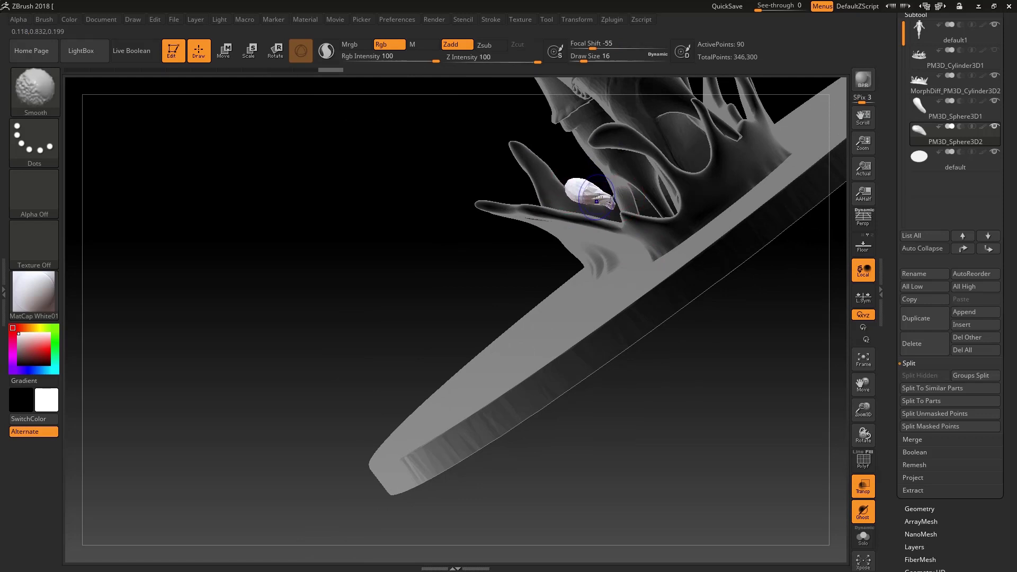
mouse_move(561, 200)
mouse_down()
mouse_move(573, 181)
mouse_move(323, 92)
mouse_up()
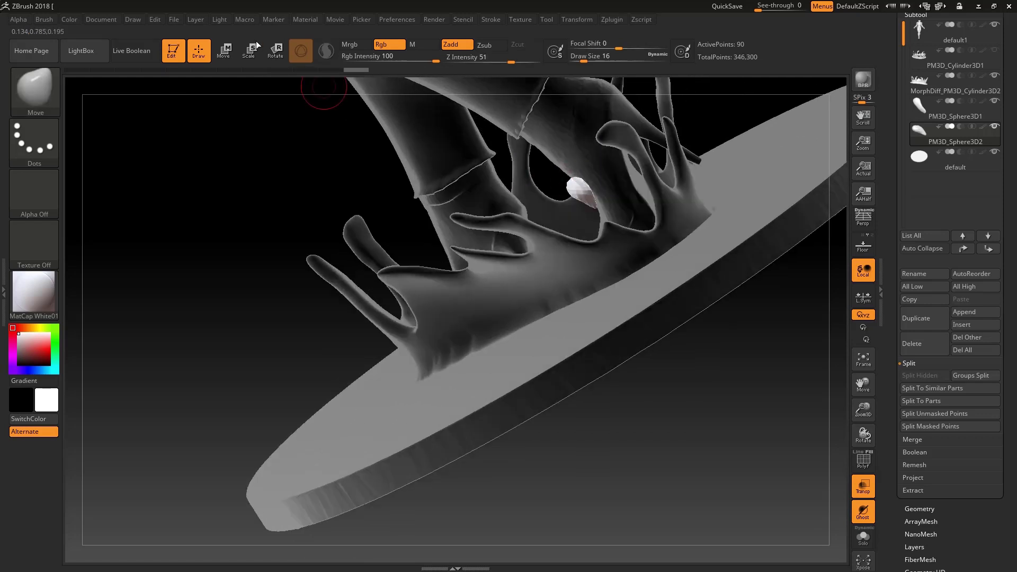
key(ctrl)
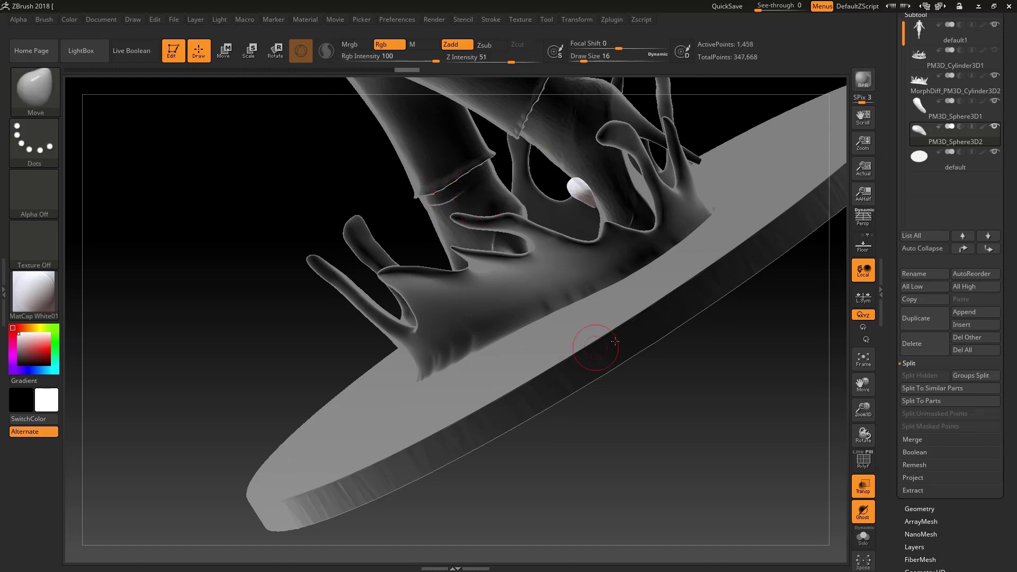
drag(597, 340, 669, 306)
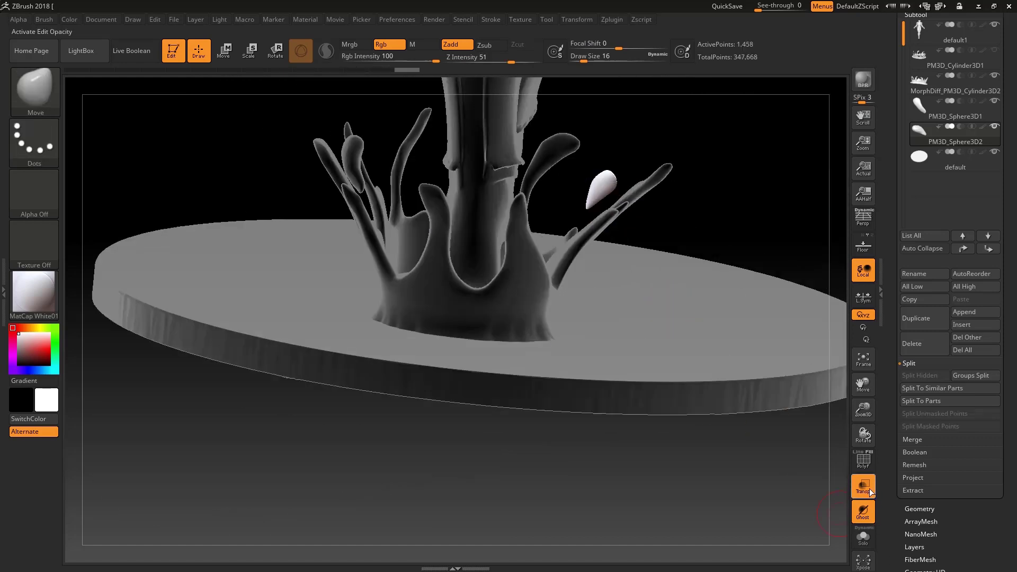
Step: Turn off transparency so the model displays solid, viewing the base from the side
click(871, 492)
mouse_move(554, 413)
shift+mouse_down()
mouse_move(610, 241)
mouse_move(571, 348)
mouse_move(561, 426)
mouse_move(581, 421)
mouse_move(549, 376)
shift+mouse_up()
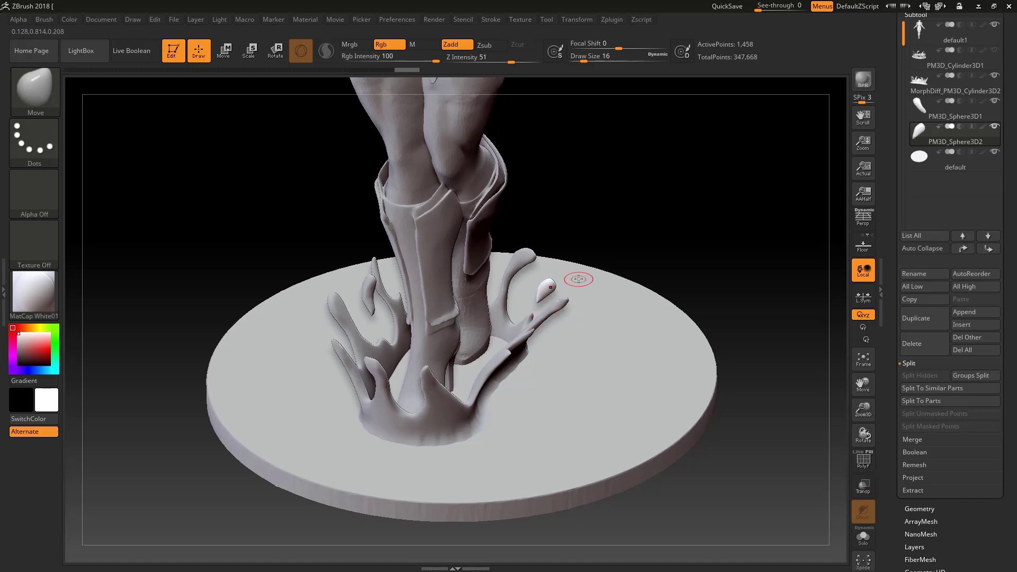
mouse_move(919, 56)
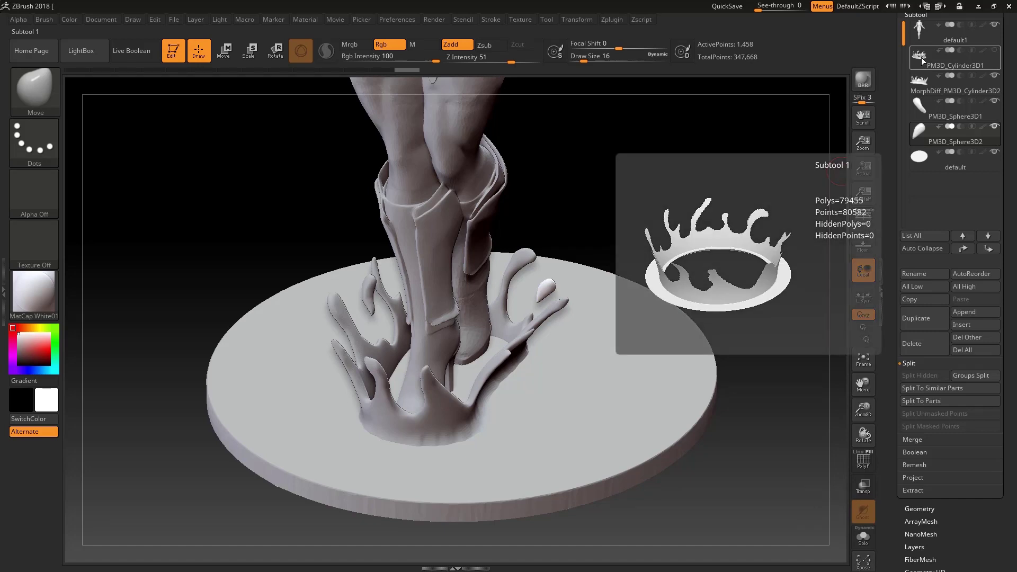
Step: Delete the leftover PM3D_Cylinder3D1 crown splash subtool
click(921, 58)
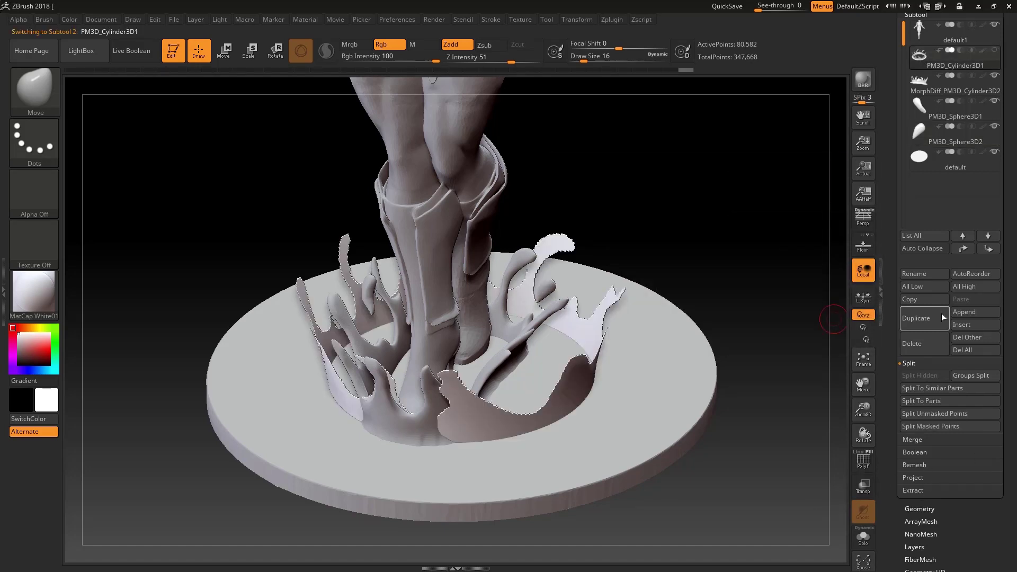
click(936, 341)
click(827, 363)
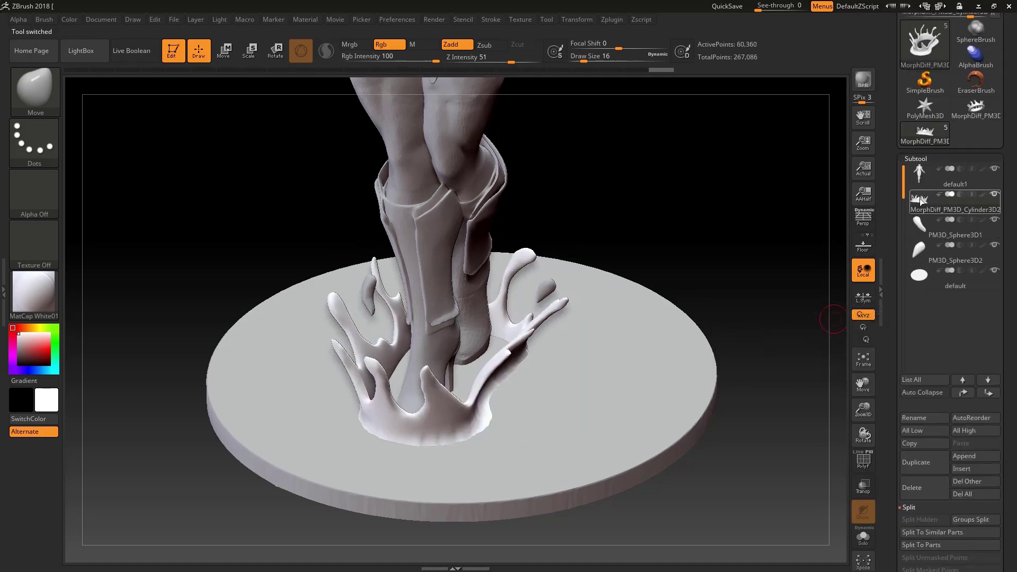
Step: Reorder both droplet spheres to the bottom of the subtool list, below the base
click(926, 227)
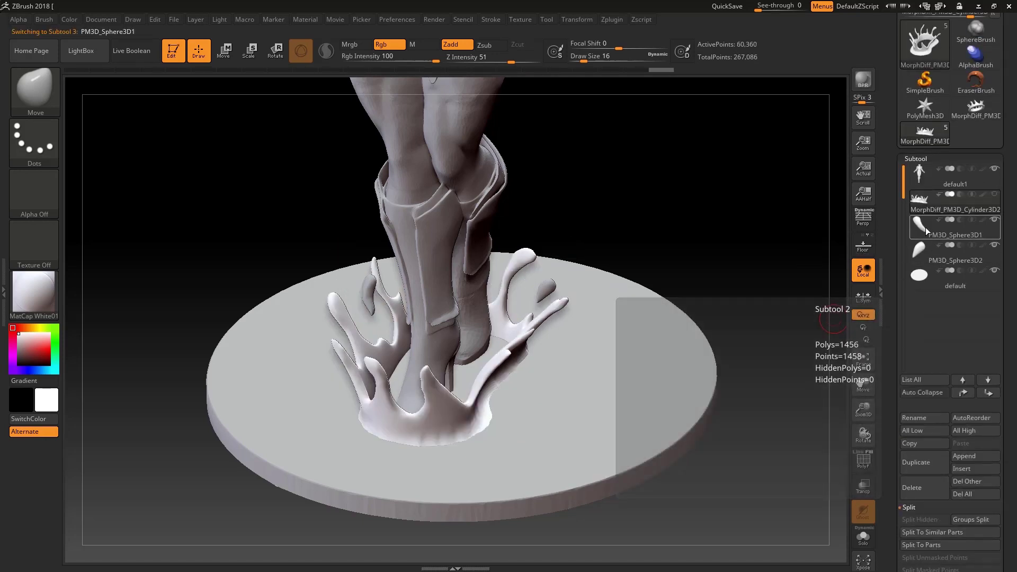
click(988, 393)
click(954, 228)
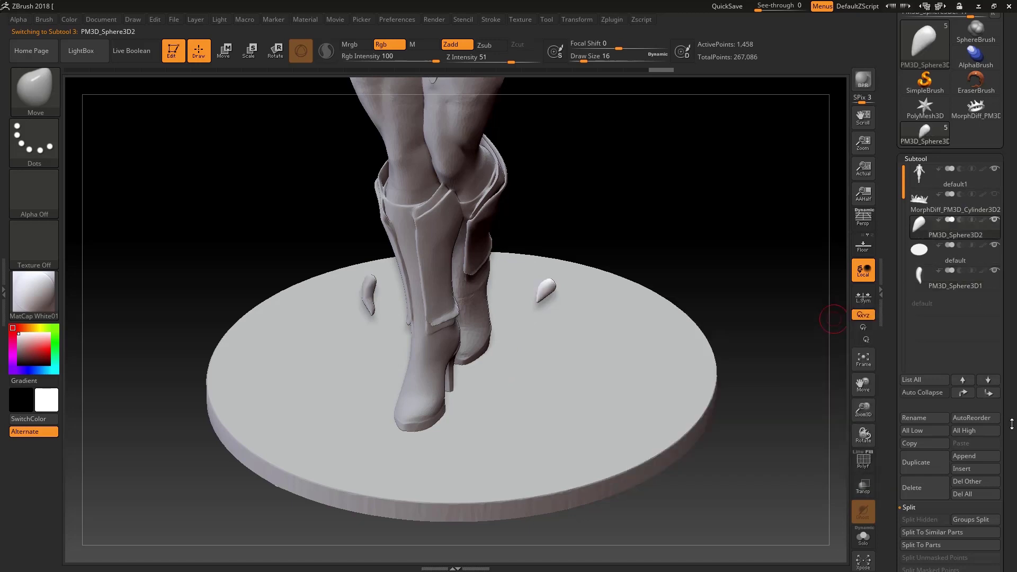
click(988, 393)
click(919, 183)
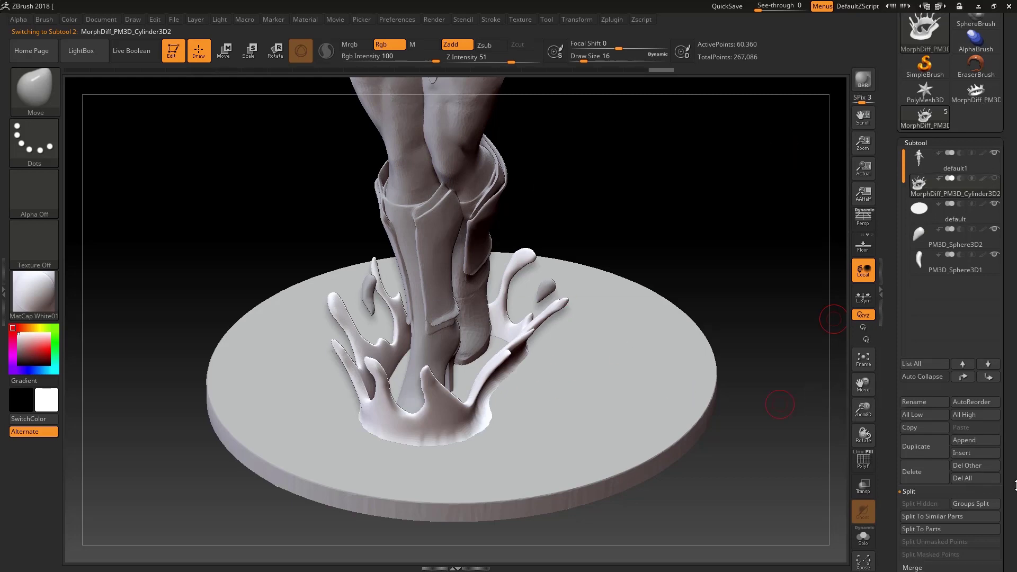
Step: MergeDown the round base into the splash crown as one subtool
scroll(931, 406, down, 5)
click(919, 380)
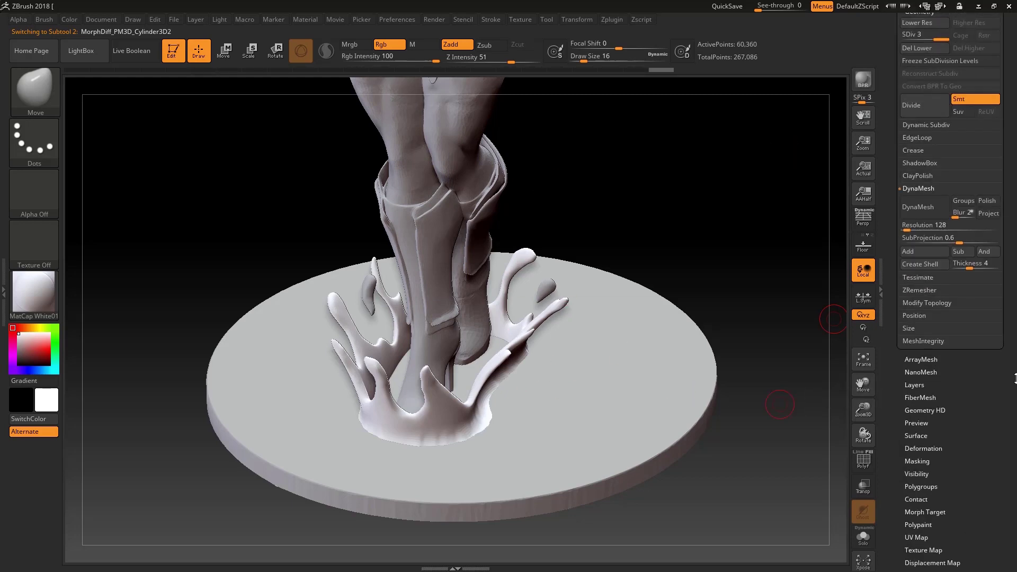
click(916, 163)
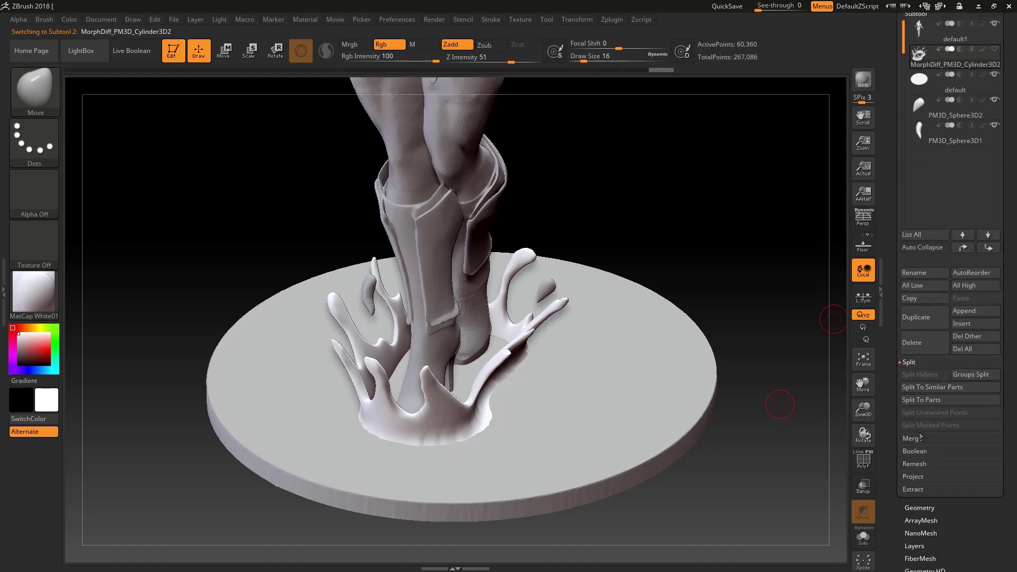
click(920, 437)
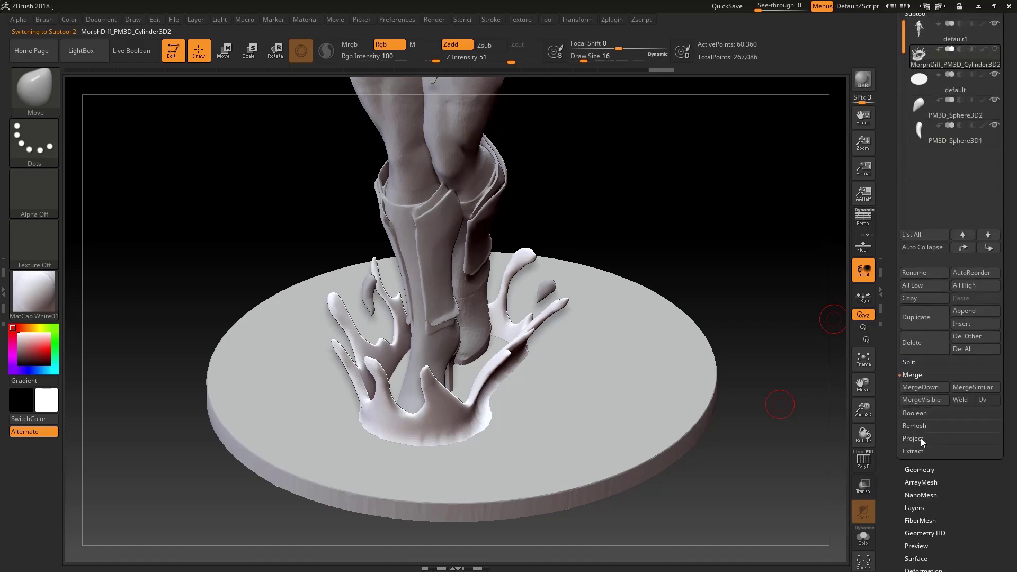
click(919, 389)
click(827, 414)
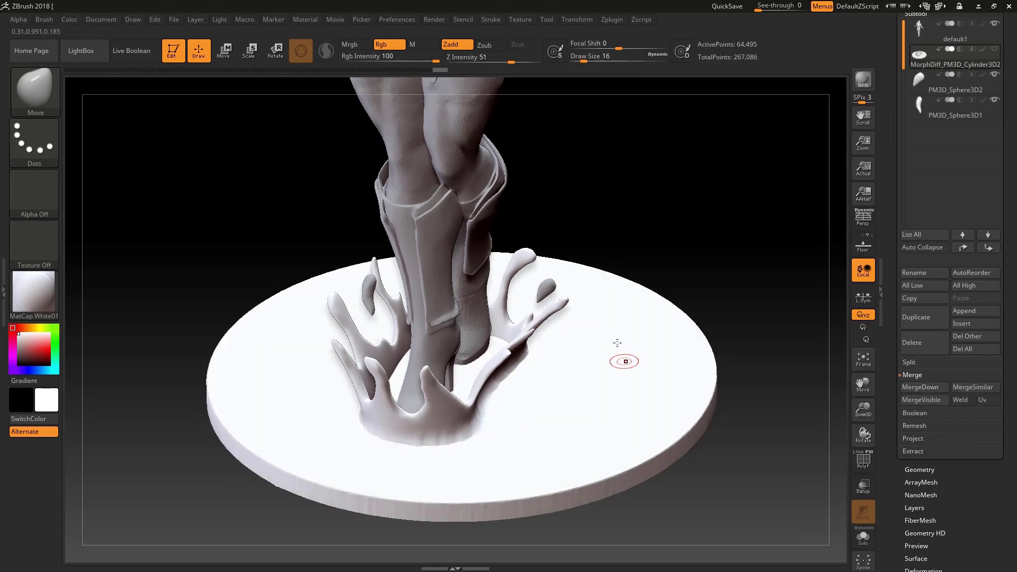
right_drag(625, 361, 616, 322)
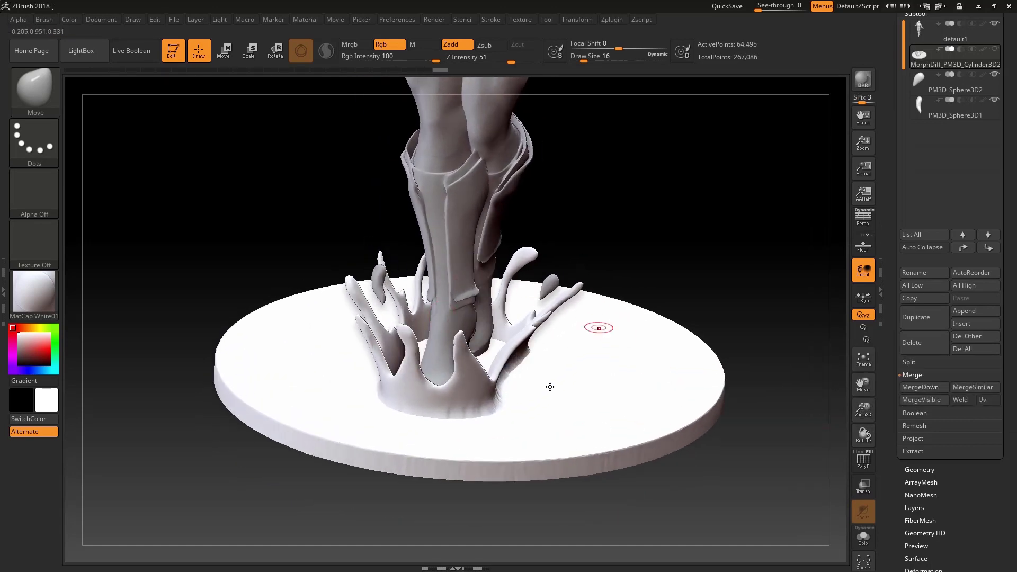
Step: Select the DamStandard brush from the Brush palette
click(46, 96)
click(23, 88)
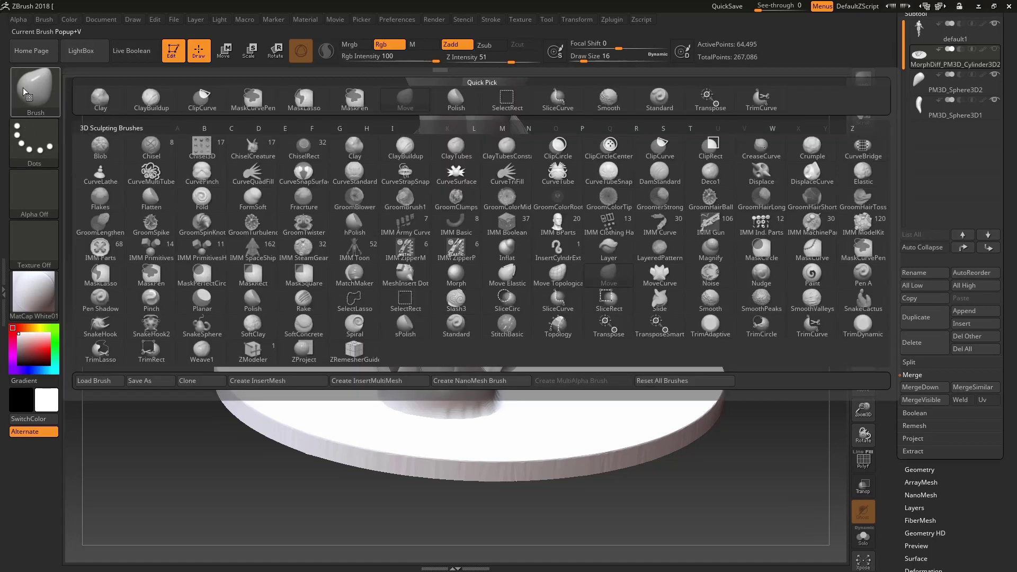
key(d)
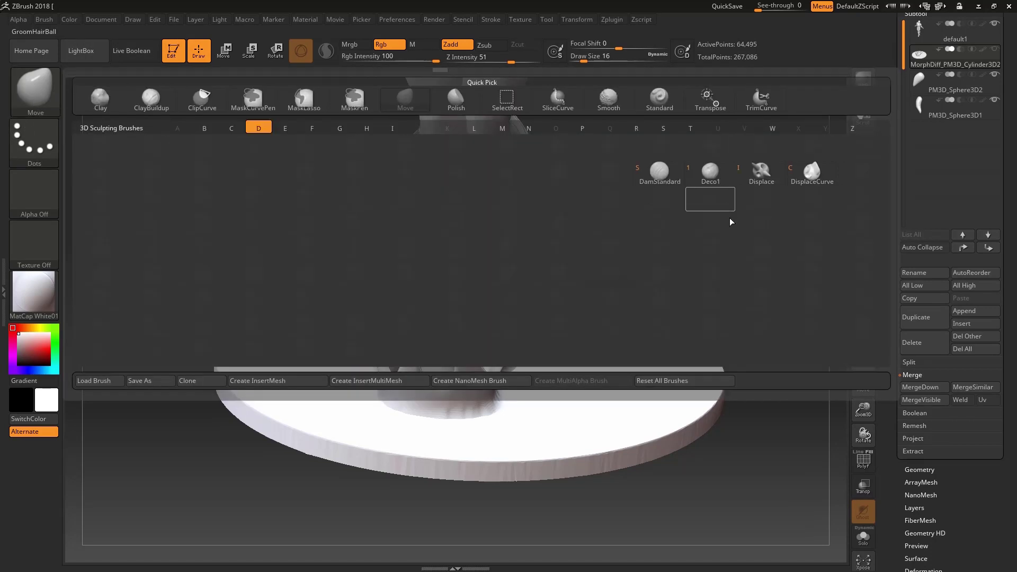
key(s)
Step: Smooth away the jagged spike at the splash's front edge and review the boots and splash
mouse_move(664, 179)
mouse_down()
mouse_move(583, 339)
mouse_move(397, 440)
mouse_up()
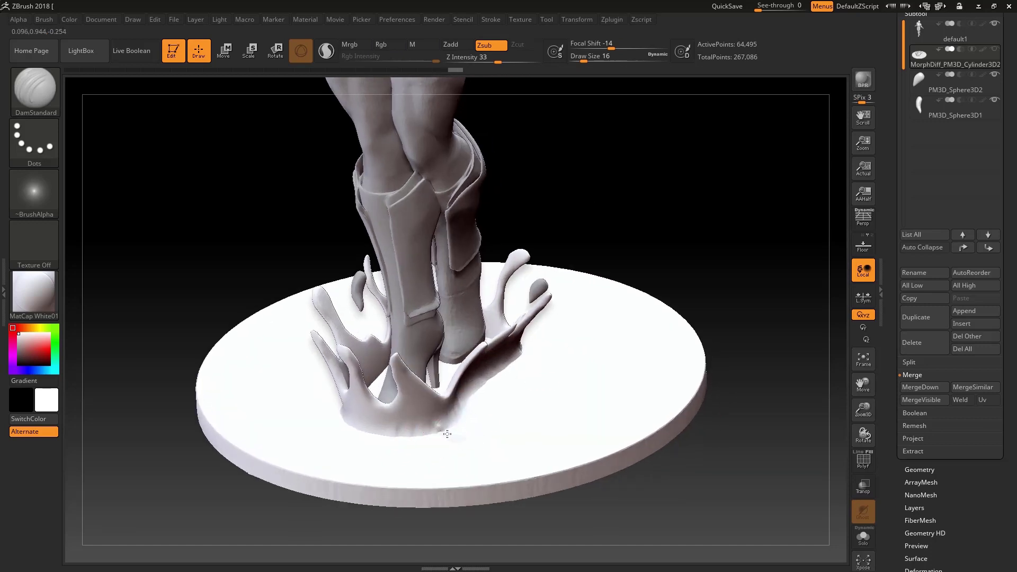
drag(508, 395, 490, 452)
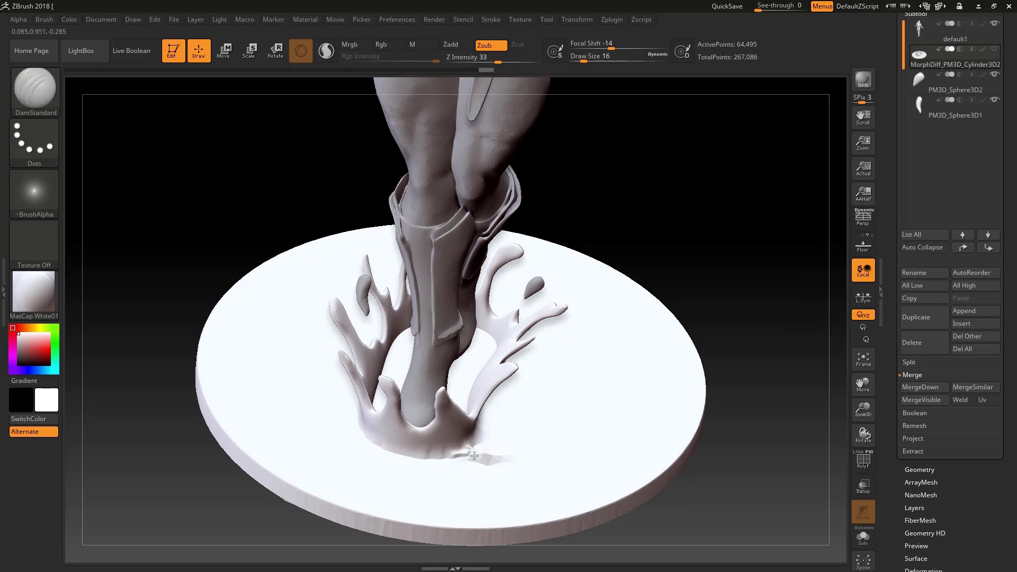
shift+drag(459, 455, 507, 464)
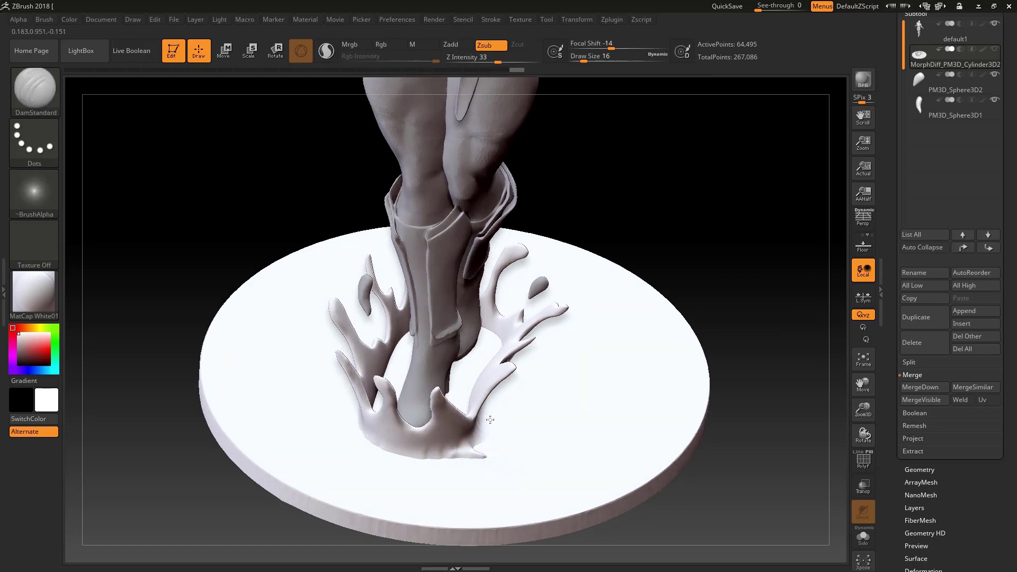
right_drag(506, 464, 479, 436)
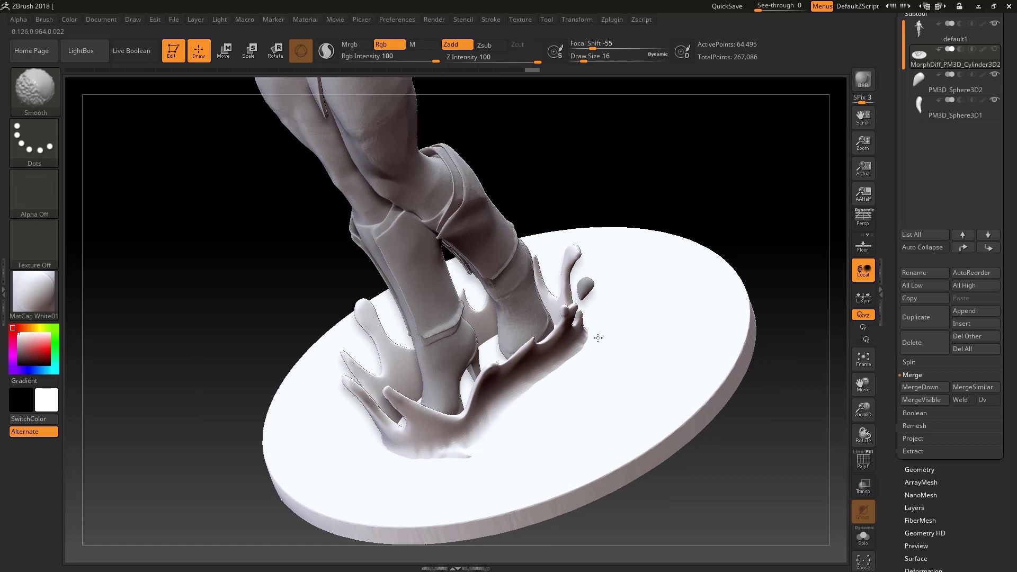
right_drag(583, 355, 571, 399)
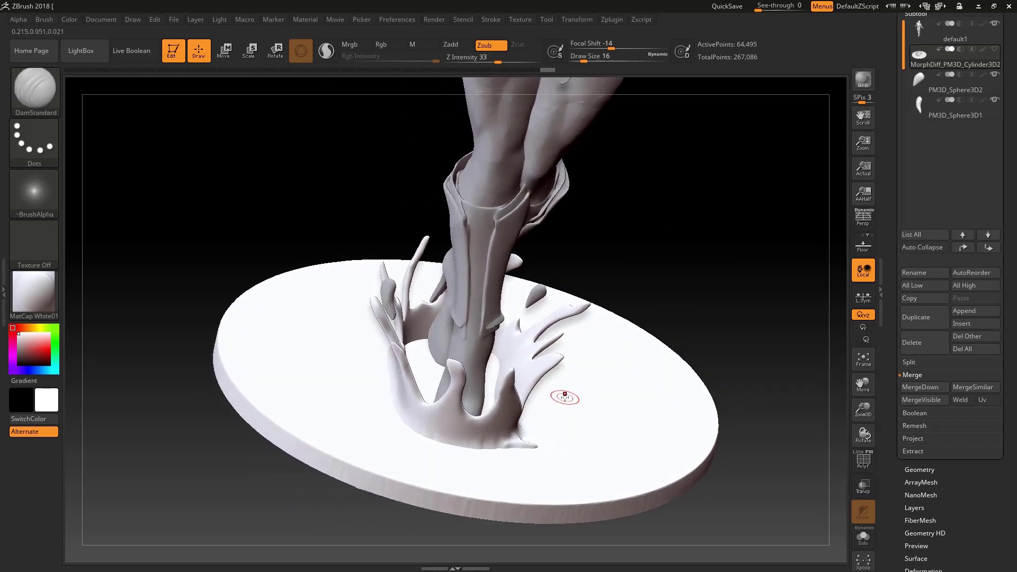
right_drag(565, 397, 528, 407)
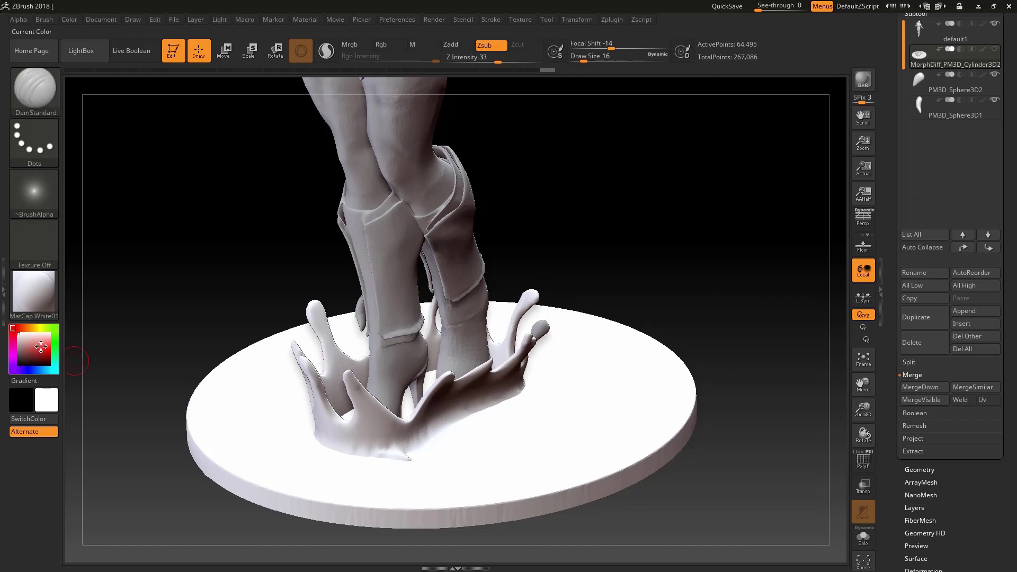
Step: With the default1 figure subtool selected, pick cyan so the splash crown and base display cyan
click(981, 33)
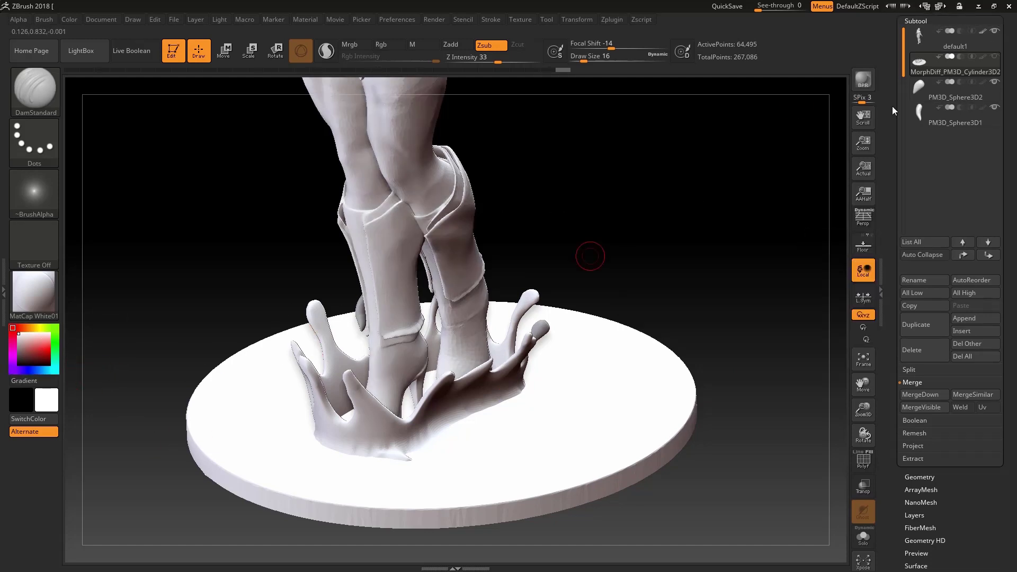
click(55, 370)
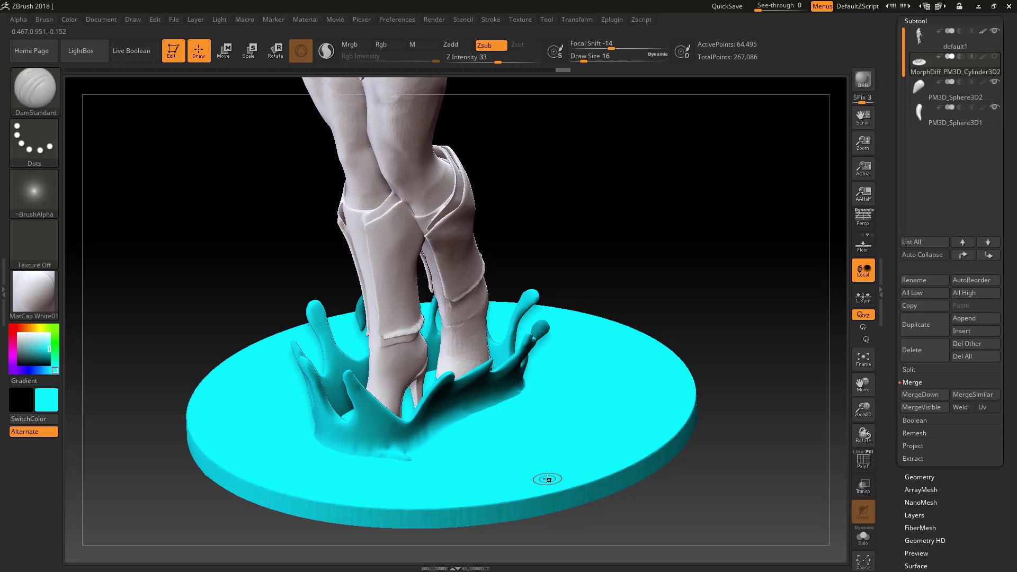
right_drag(549, 459, 562, 442)
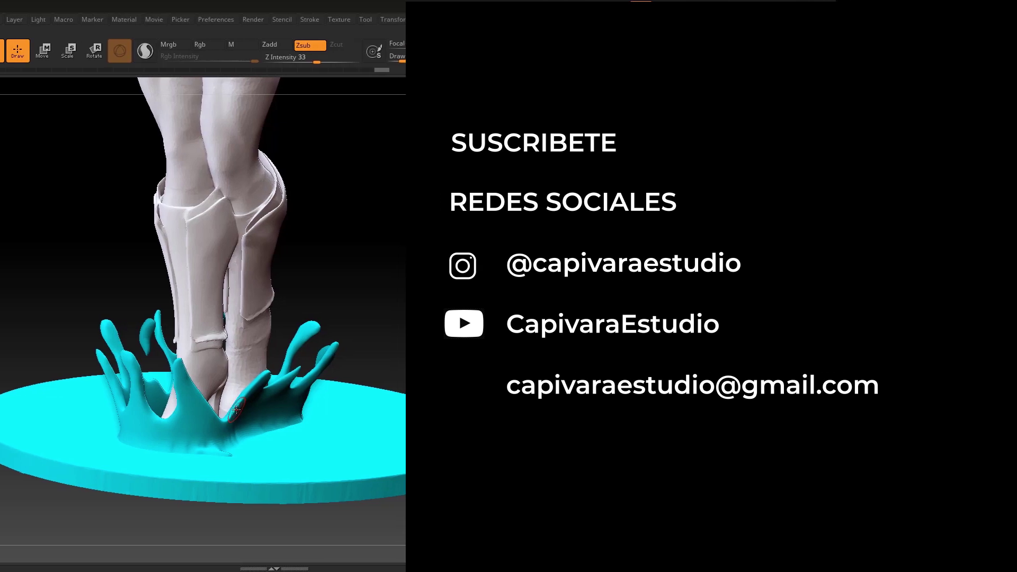
drag(235, 409, 233, 409)
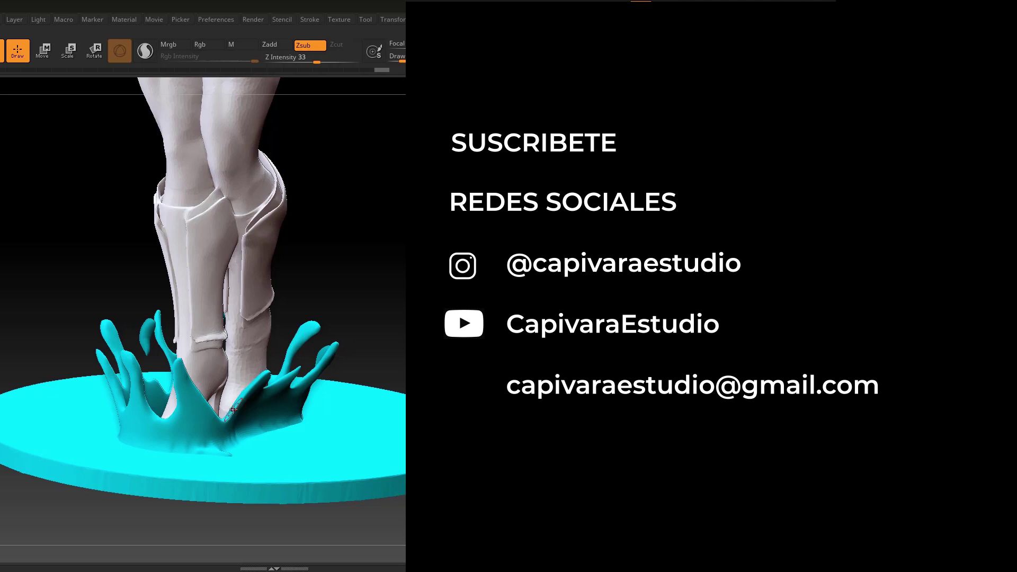